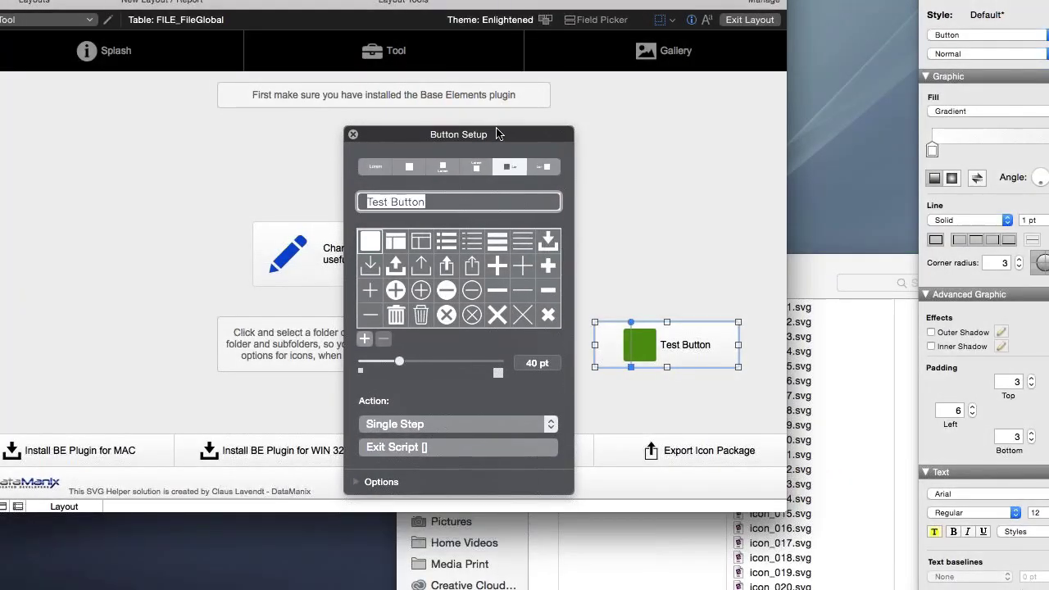
# Try several icons on Test Button, from the upload arrow to the filled X-circle
pyautogui.moveTo(498, 133); pyautogui.dragTo(497, 130)
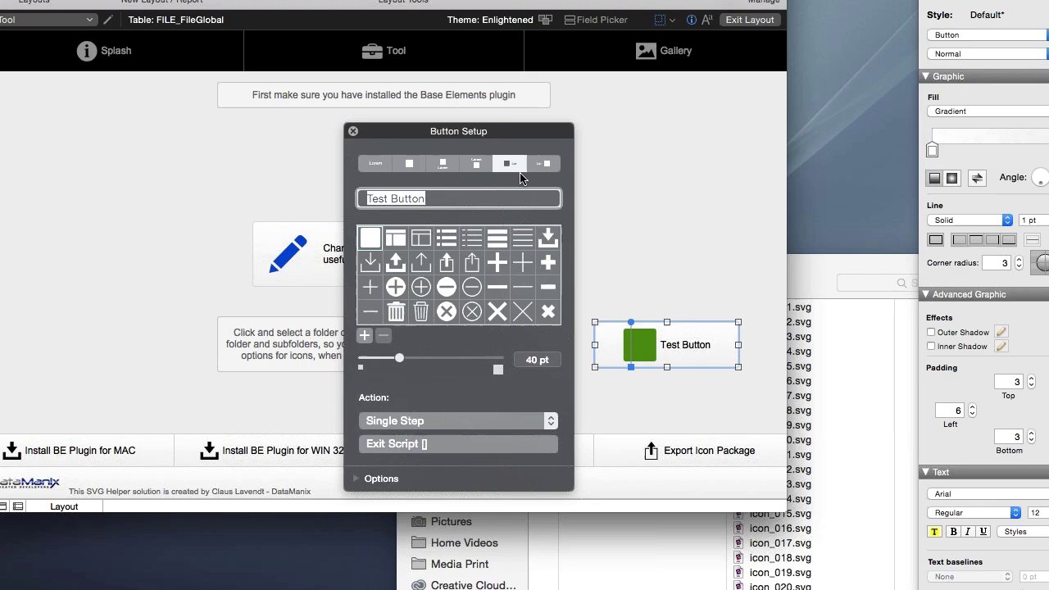
pyautogui.scroll(-1, 384, 249)
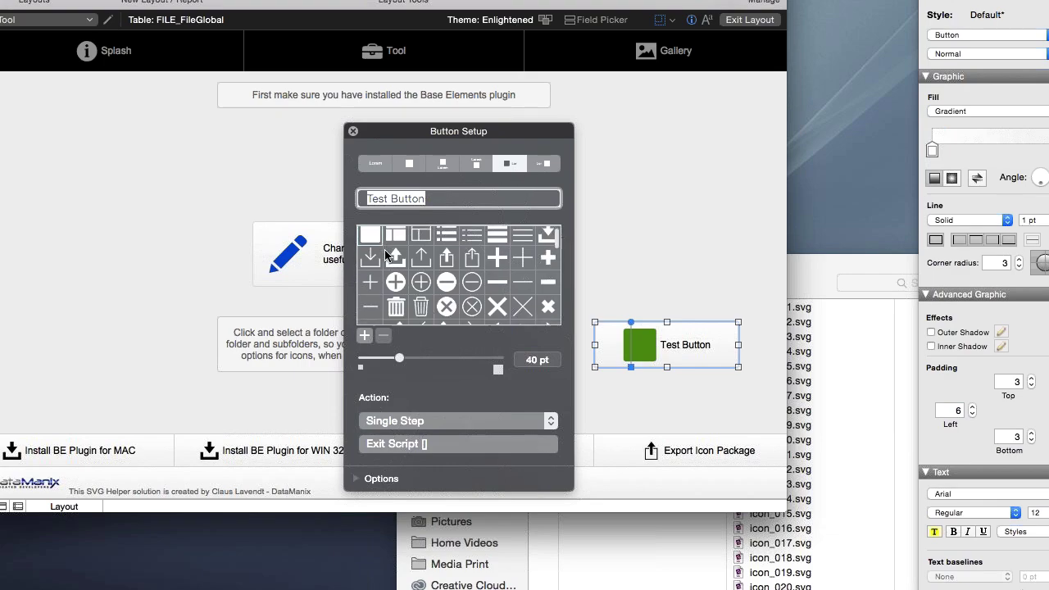
pyautogui.click(393, 255)
pyautogui.click(473, 258)
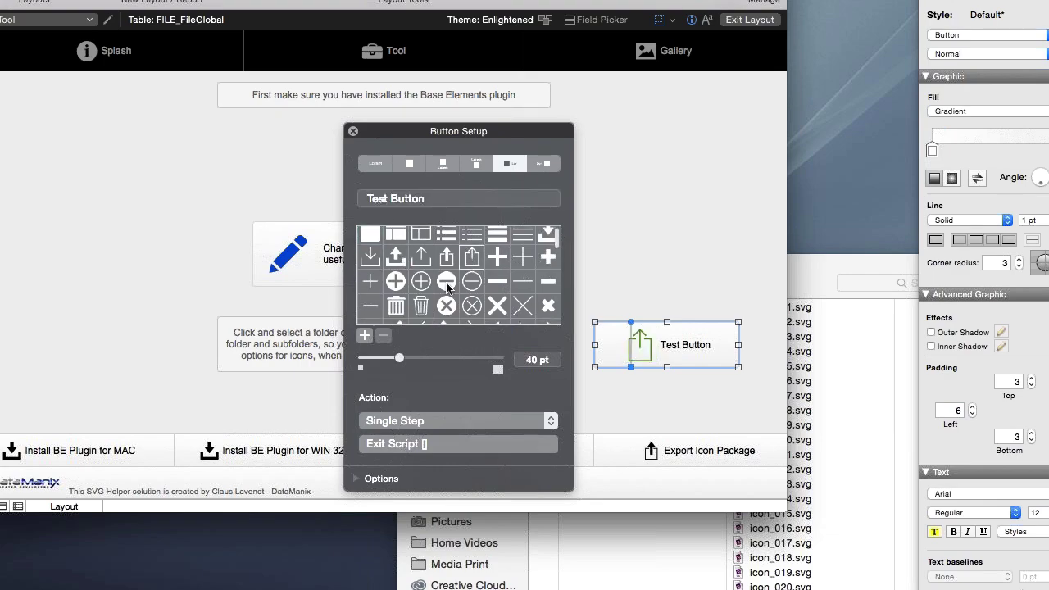
pyautogui.click(446, 280)
pyautogui.click(420, 282)
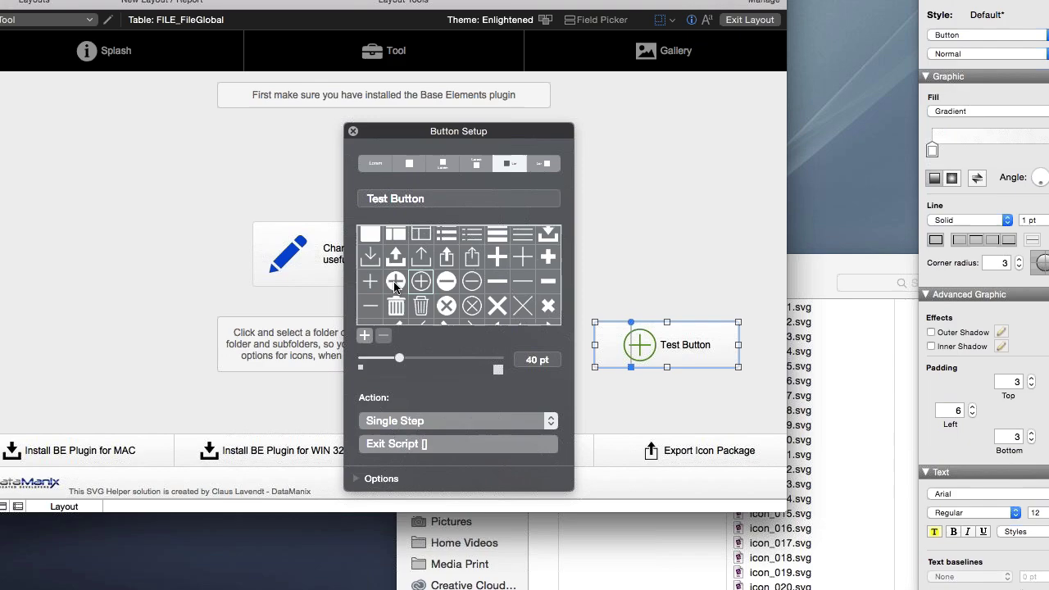
pyautogui.click(395, 282)
pyautogui.click(497, 281)
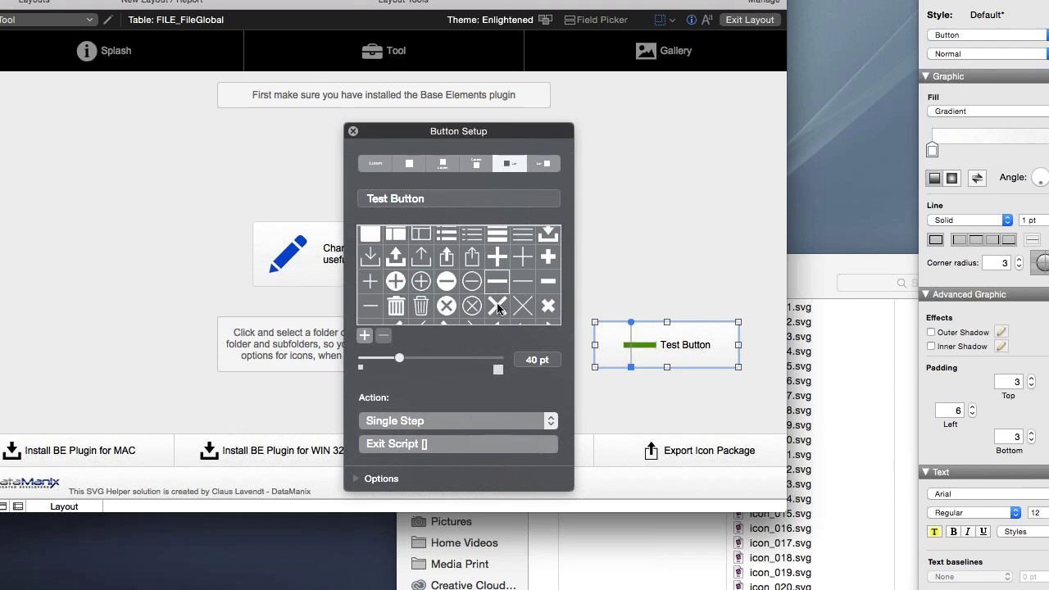
pyautogui.click(497, 306)
pyautogui.click(446, 305)
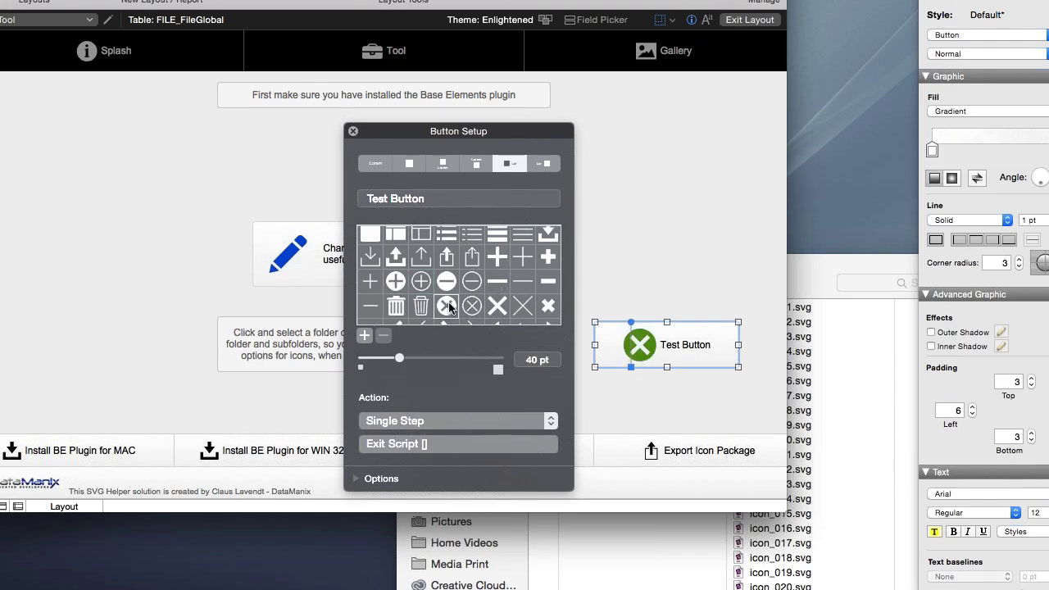
# Try the icon-only, label-only, above, below and right layouts, settling on icon left of label
pyautogui.click(409, 163)
pyautogui.click(445, 168)
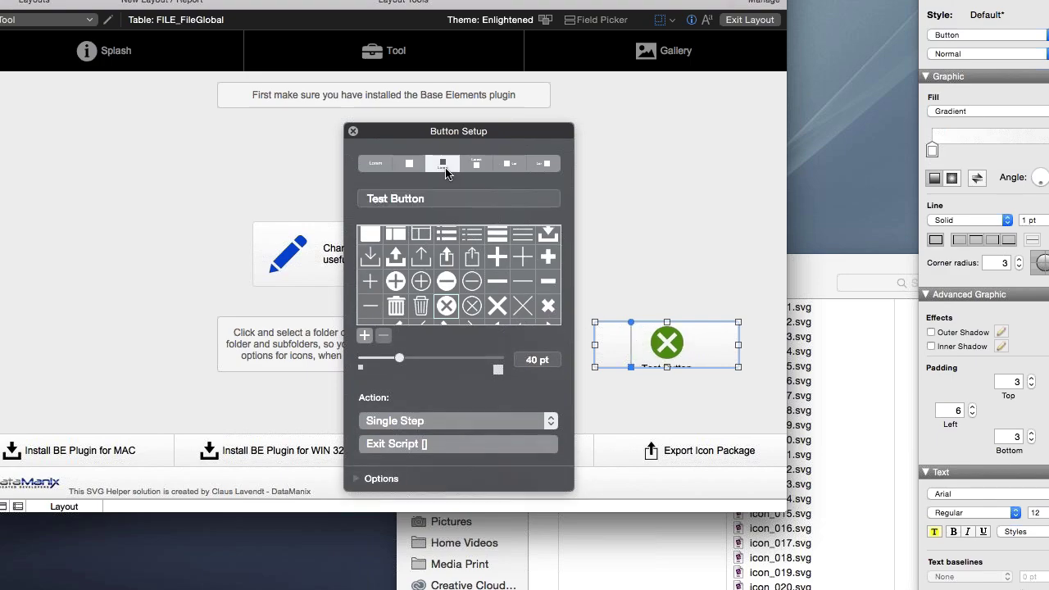
pyautogui.click(376, 164)
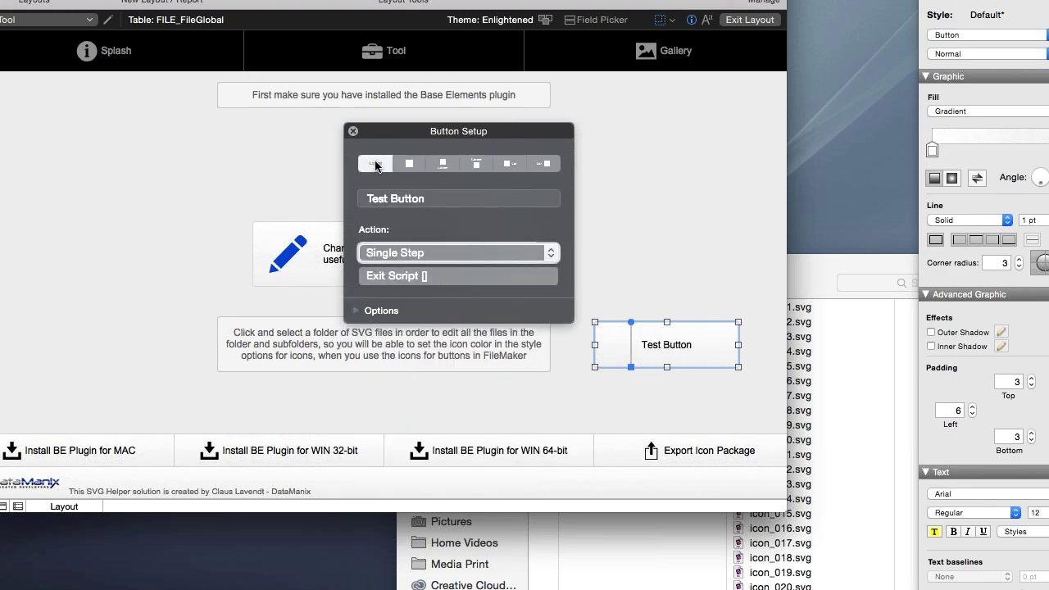
pyautogui.click(443, 168)
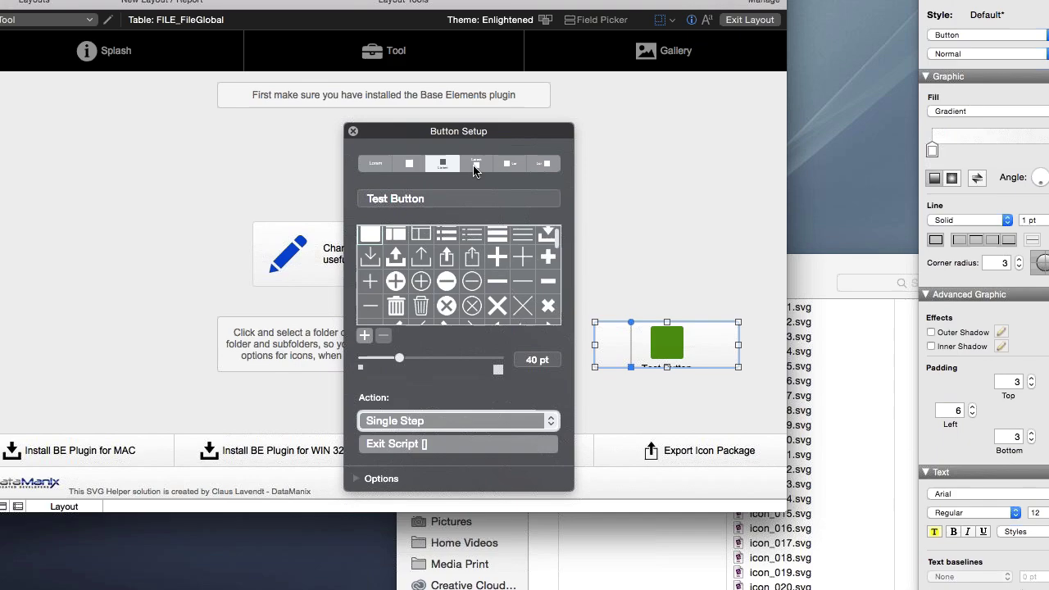
pyautogui.click(480, 168)
pyautogui.click(509, 164)
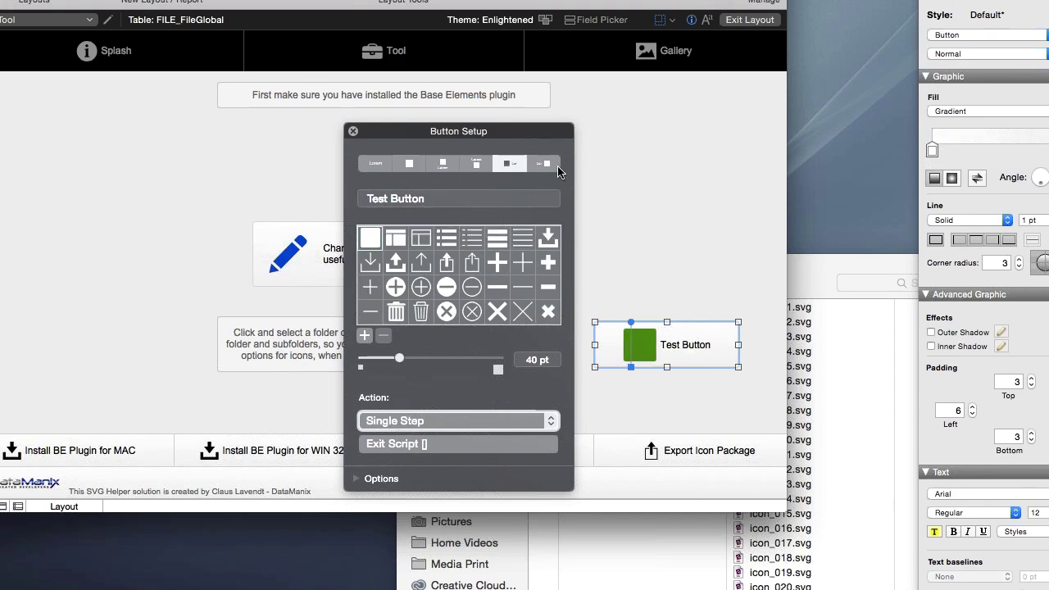
pyautogui.click(545, 167)
pyautogui.click(509, 166)
# Give Test Button the filled landscape picture icon instead of the table icon
pyautogui.click(396, 243)
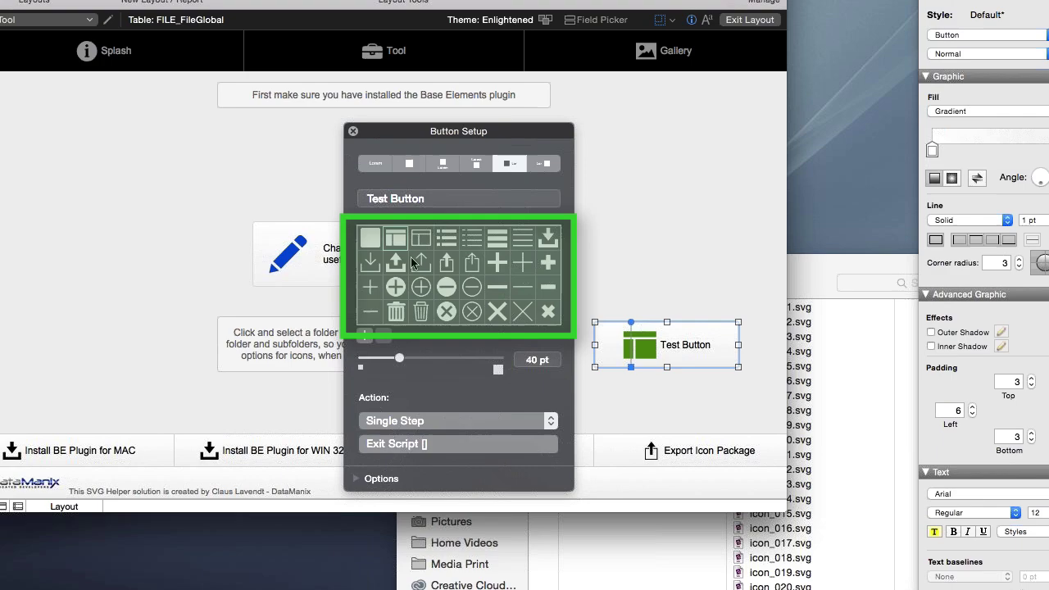
pyautogui.scroll(-1, 411, 259)
pyautogui.scroll(-5, 411, 261)
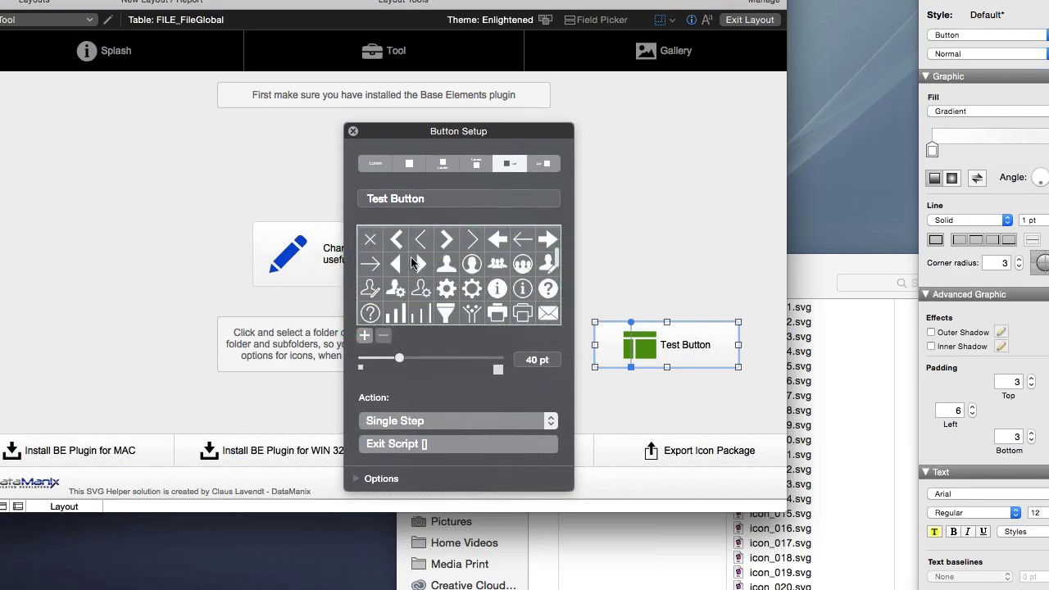
pyautogui.scroll(-3, 411, 257)
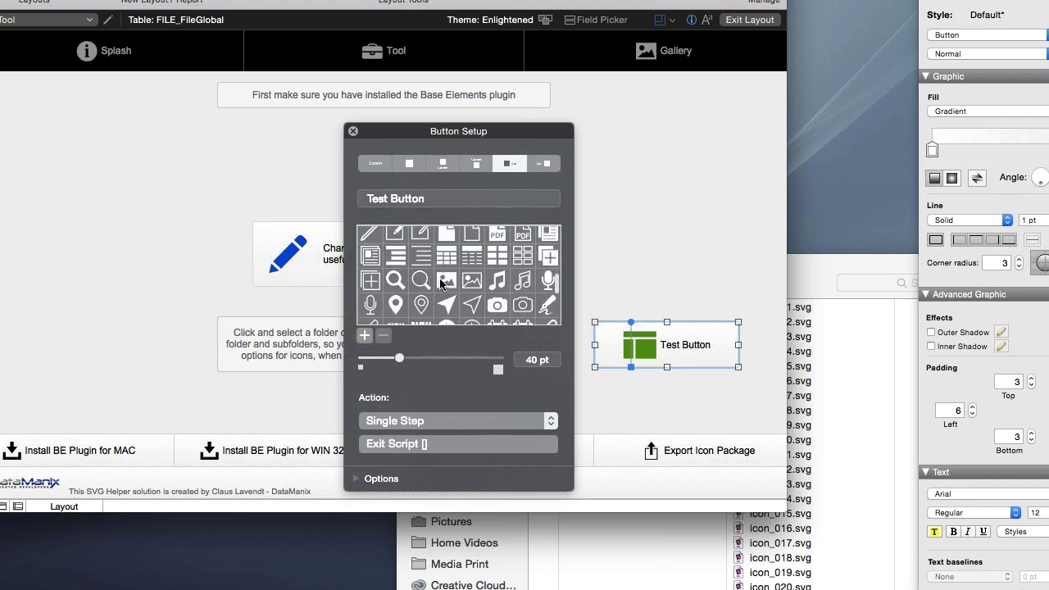
pyautogui.click(445, 282)
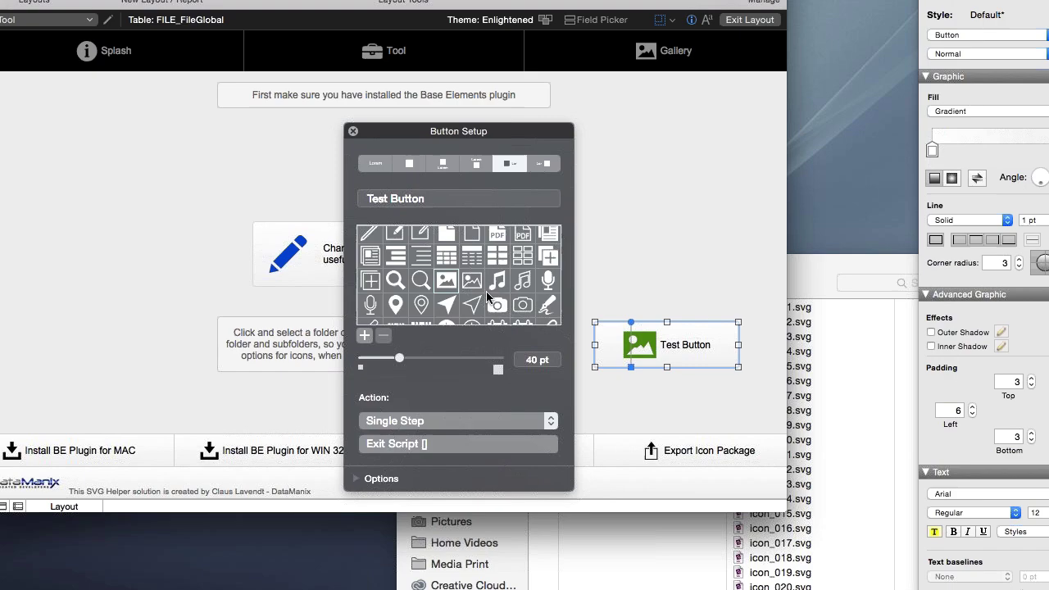
pyautogui.click(472, 284)
pyautogui.click(445, 285)
# Settle the picture icon at about 39 pt after trying 113 and 122 pt, and shrink Test Button to compact size
pyautogui.moveTo(490, 132); pyautogui.dragTo(224, 112)
pyautogui.moveTo(697, 354); pyautogui.dragTo(738, 413)
pyautogui.moveTo(103, 330); pyautogui.dragTo(203, 331)
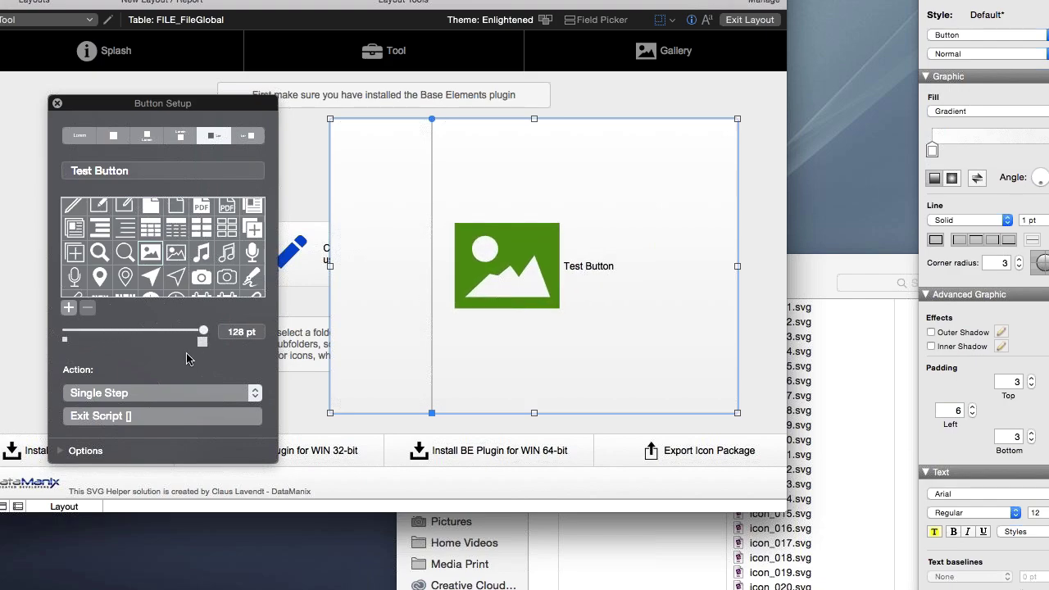
pyautogui.click(107, 331)
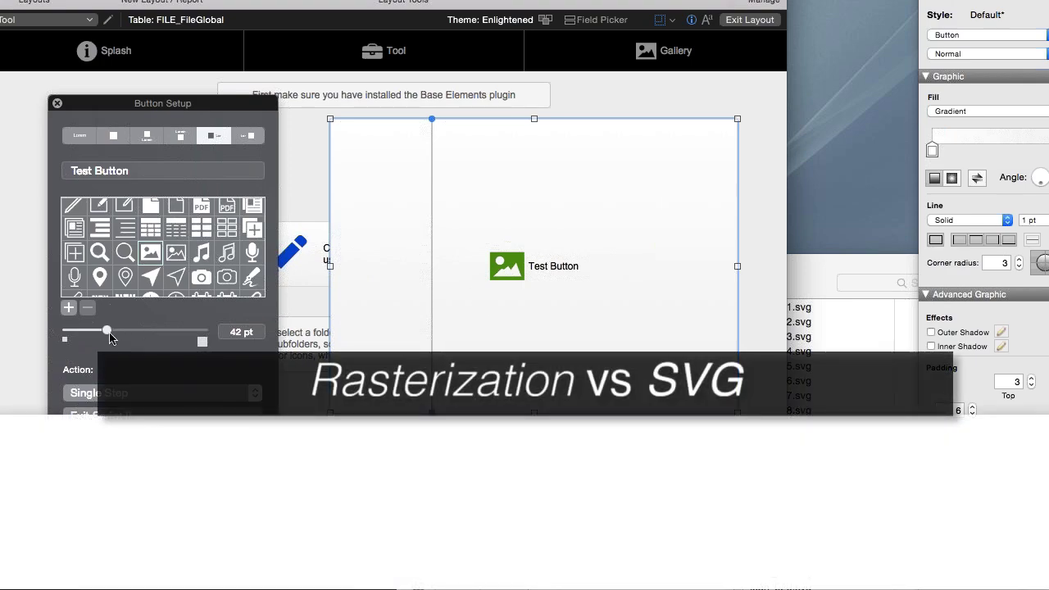
pyautogui.moveTo(107, 331); pyautogui.dragTo(197, 334)
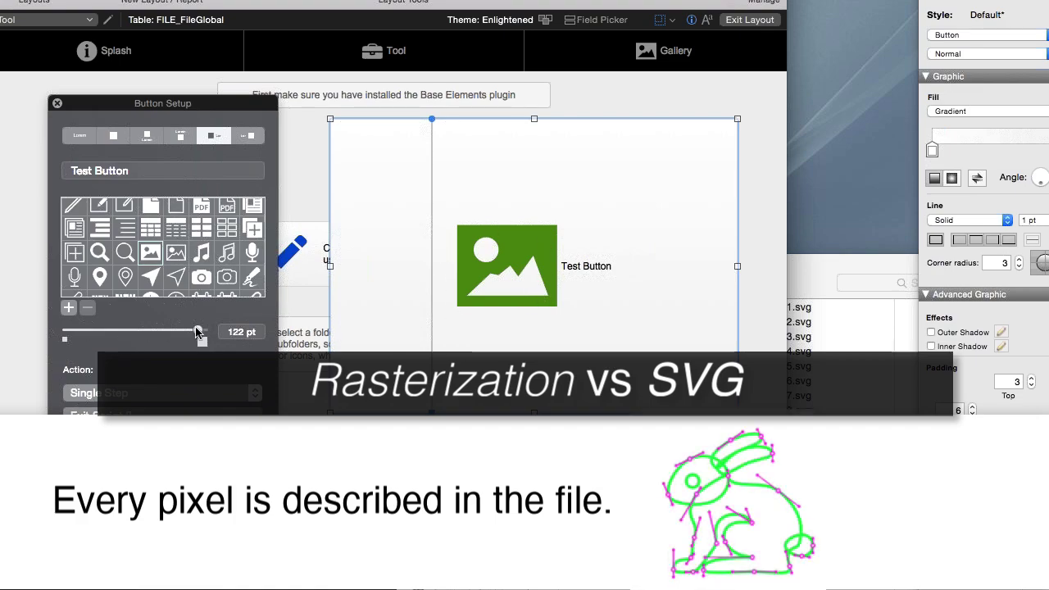
pyautogui.moveTo(197, 331); pyautogui.dragTo(104, 336)
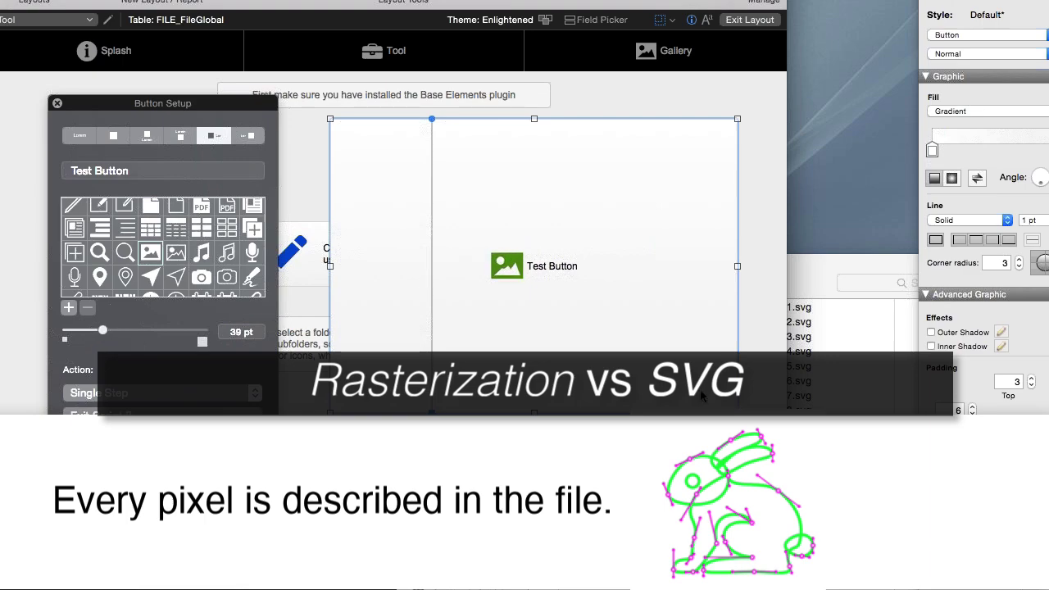
pyautogui.moveTo(738, 411); pyautogui.dragTo(684, 351)
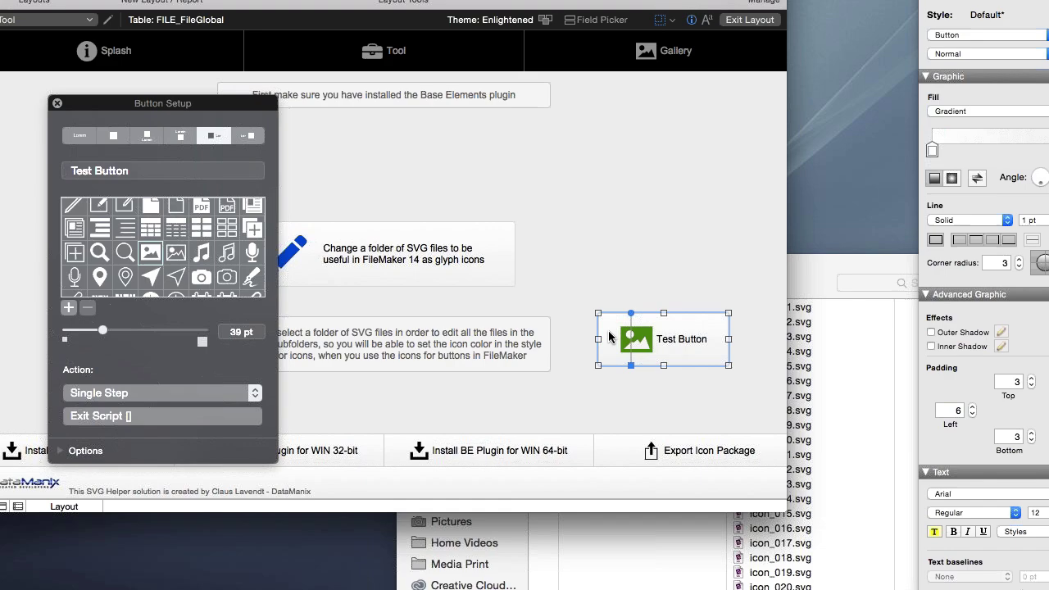
pyautogui.moveTo(163, 105); pyautogui.dragTo(464, 121)
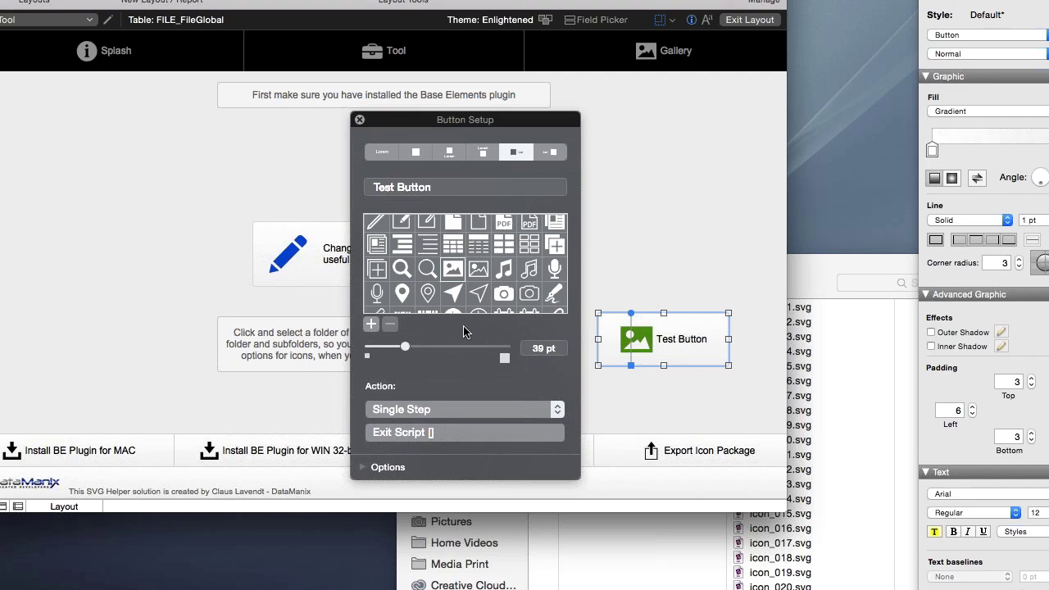
# Open icon_001.svg from the SVG folder in TextWrangler and select its polygon element on line 12
pyautogui.click(737, 277)
pyautogui.click(809, 260)
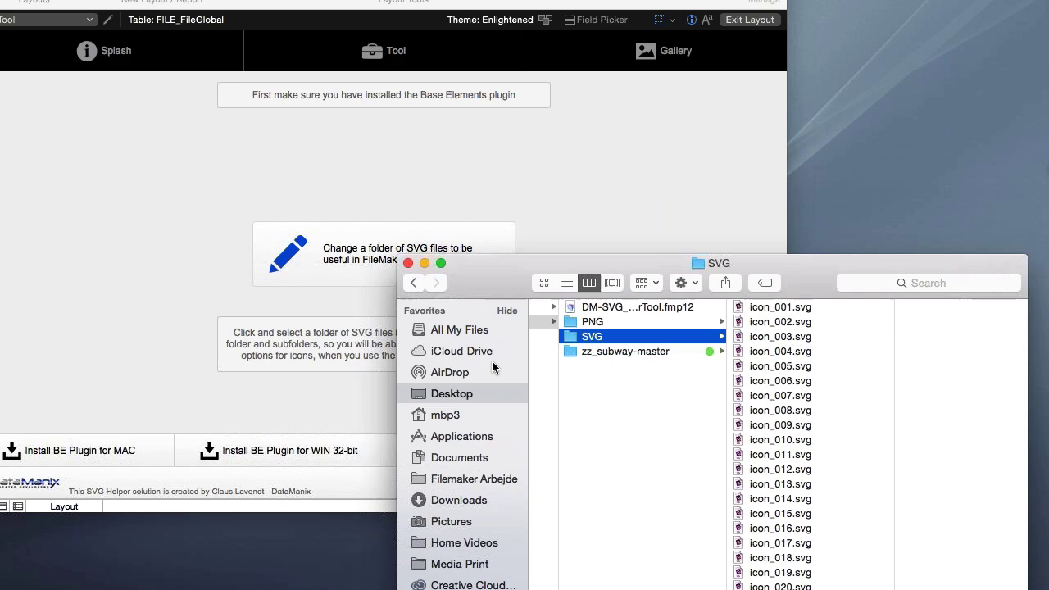
pyautogui.moveTo(761, 254); pyautogui.dragTo(585, 234)
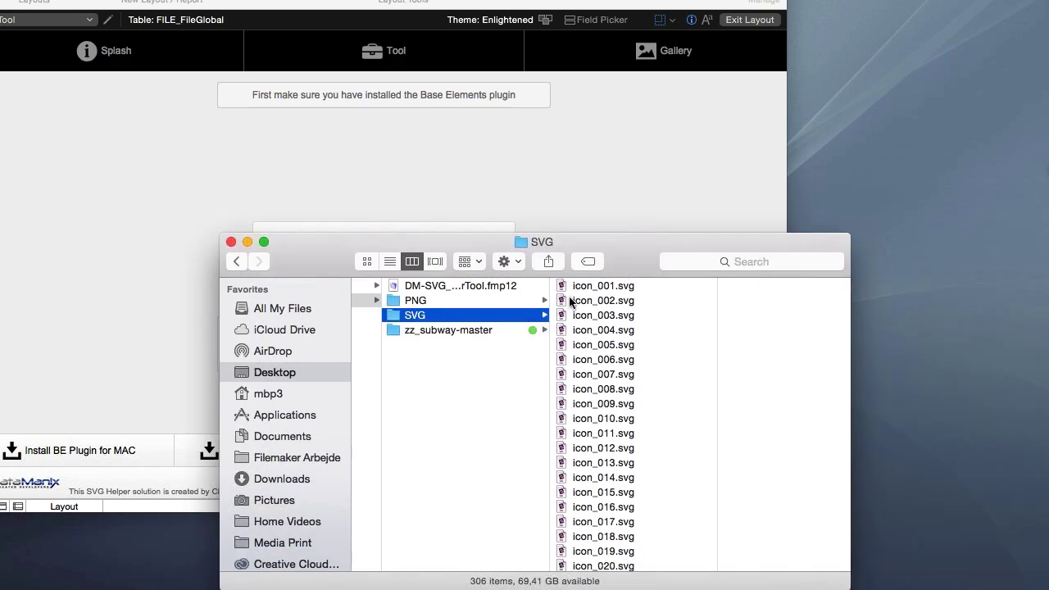
pyautogui.click(563, 286)
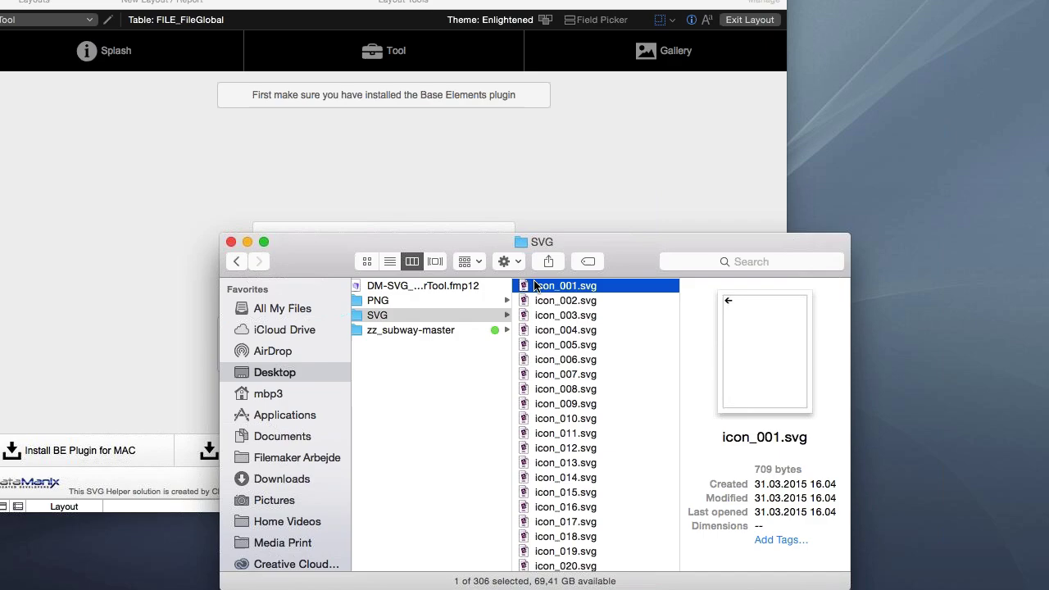
pyautogui.doubleClick(521, 284)
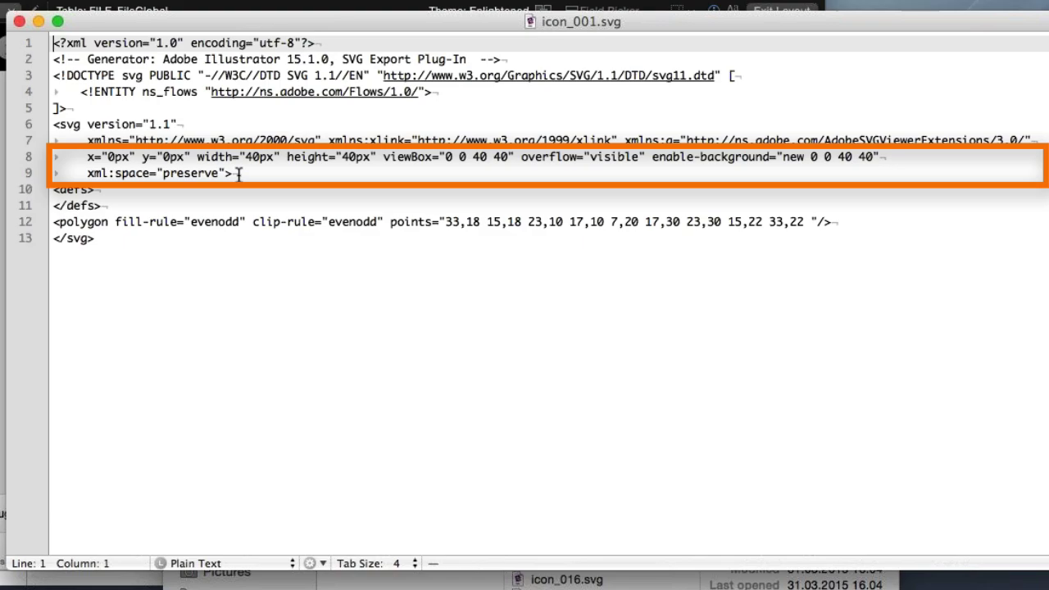
pyautogui.moveTo(52, 222); pyautogui.dragTo(832, 222)
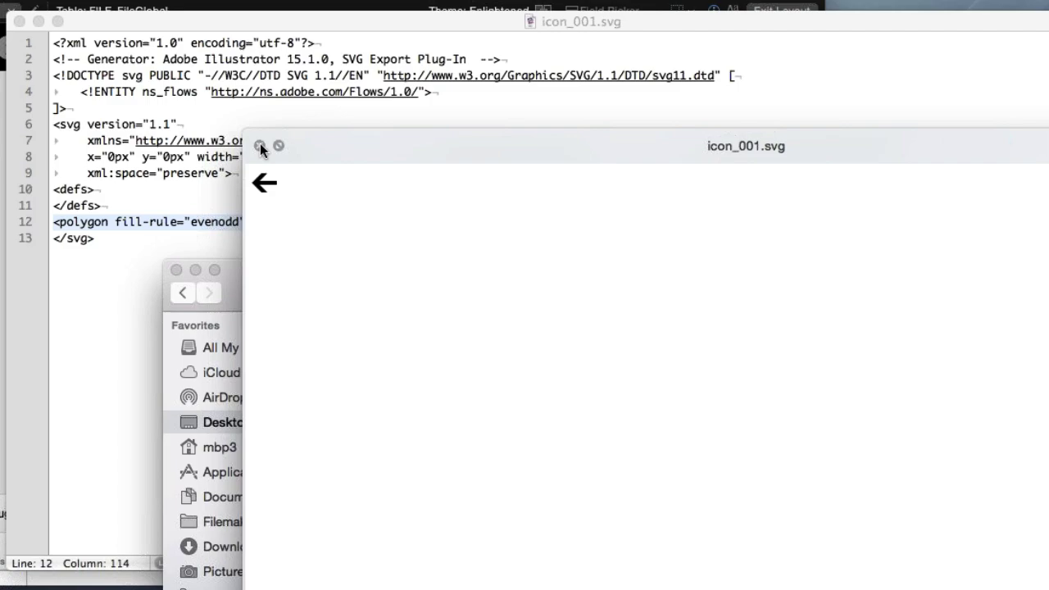
pyautogui.click(260, 146)
pyautogui.click(301, 233)
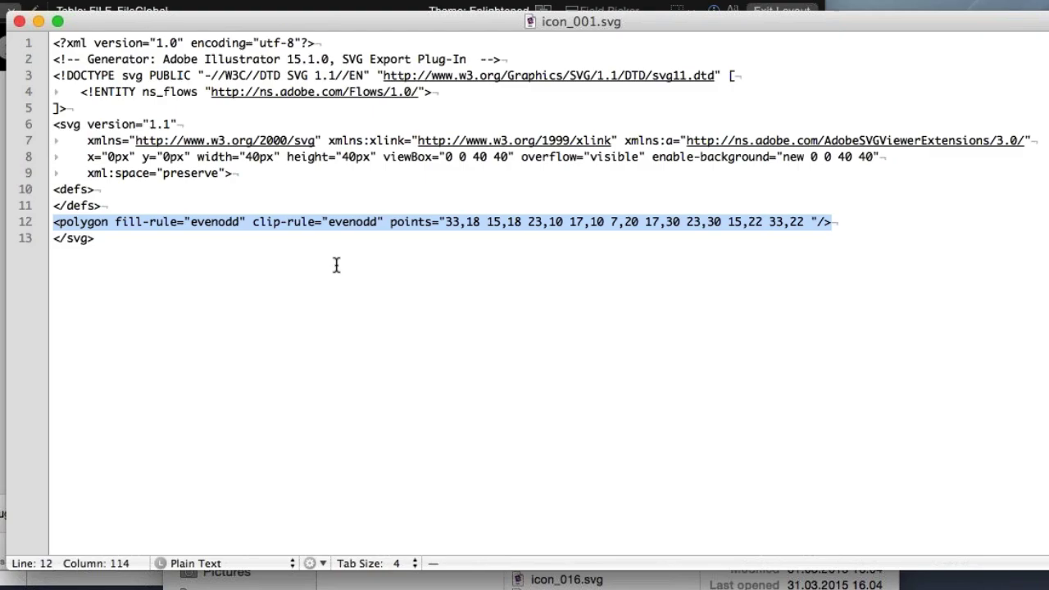
# Open icon_001.png from the PNG folder in the text editor beside the SVG source
pyautogui.click(361, 579)
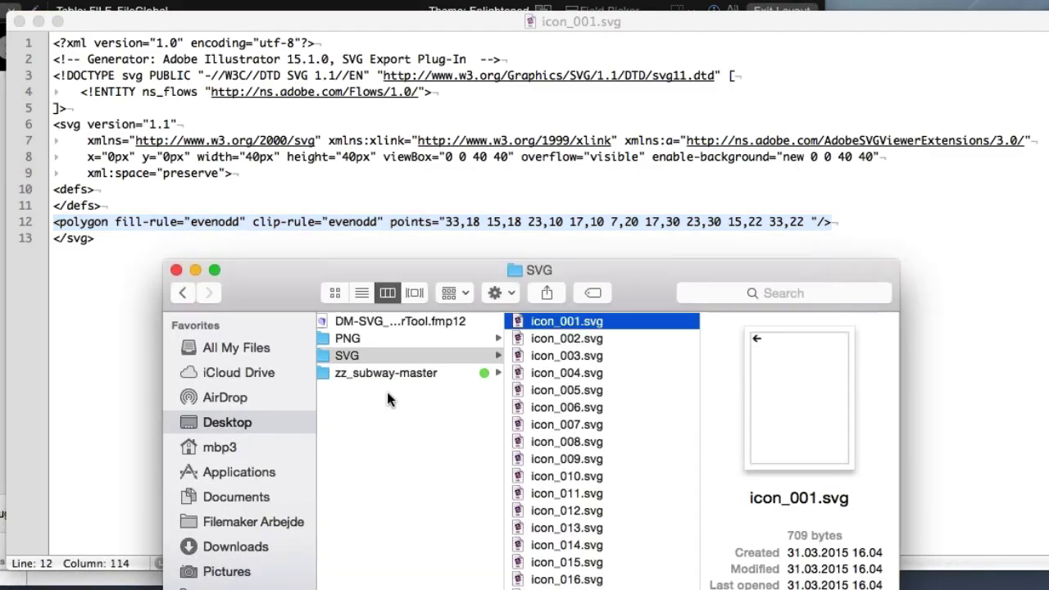
pyautogui.click(357, 339)
pyautogui.click(517, 321)
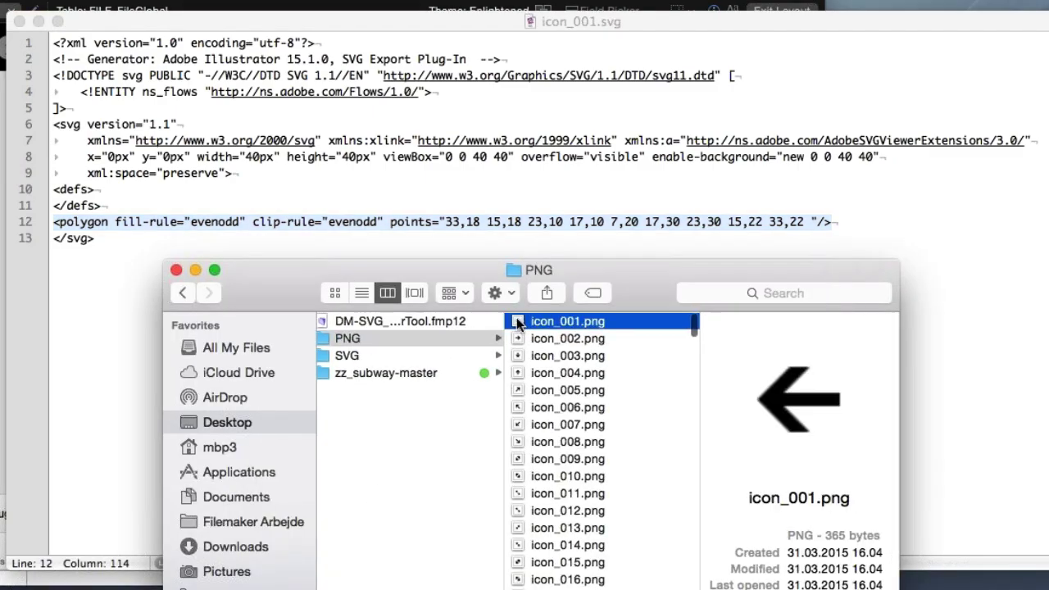
pyautogui.moveTo(518, 321); pyautogui.dragTo(203, 107)
pyautogui.moveTo(274, 260); pyautogui.dragTo(50, 130)
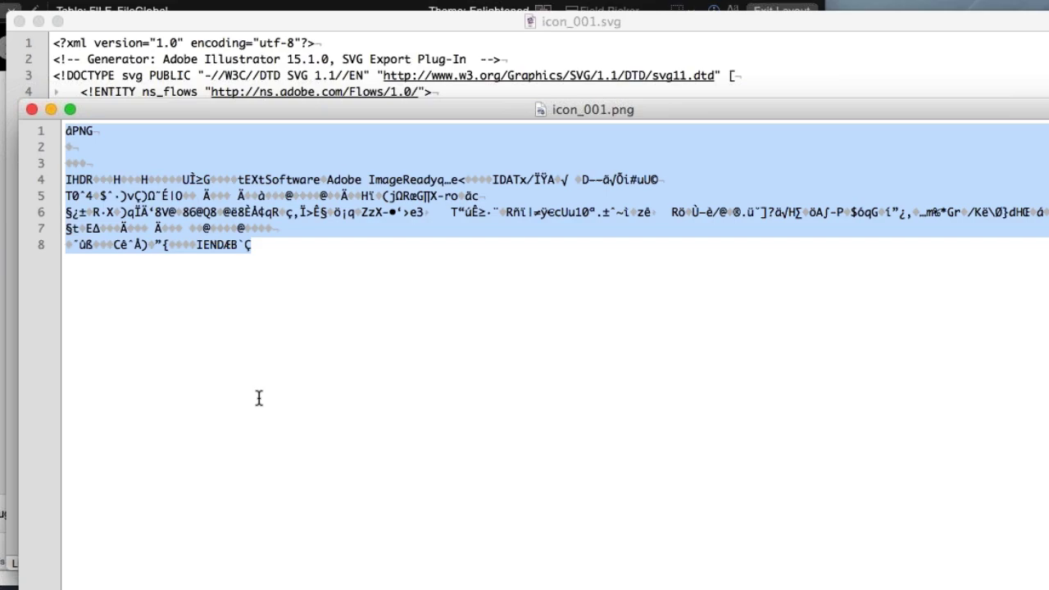
pyautogui.moveTo(317, 106); pyautogui.dragTo(304, 107)
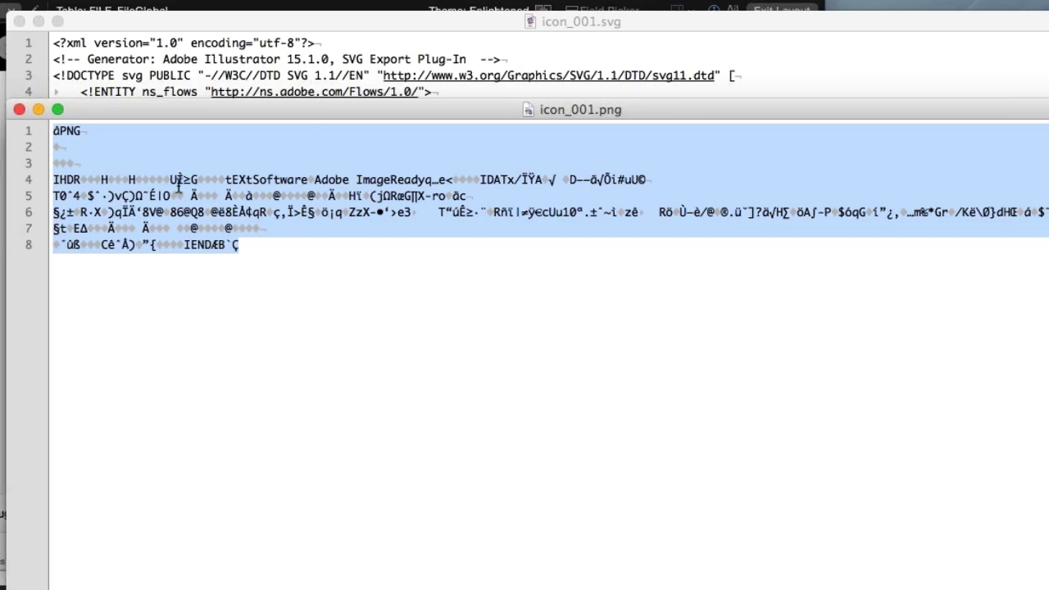
pyautogui.click(193, 233)
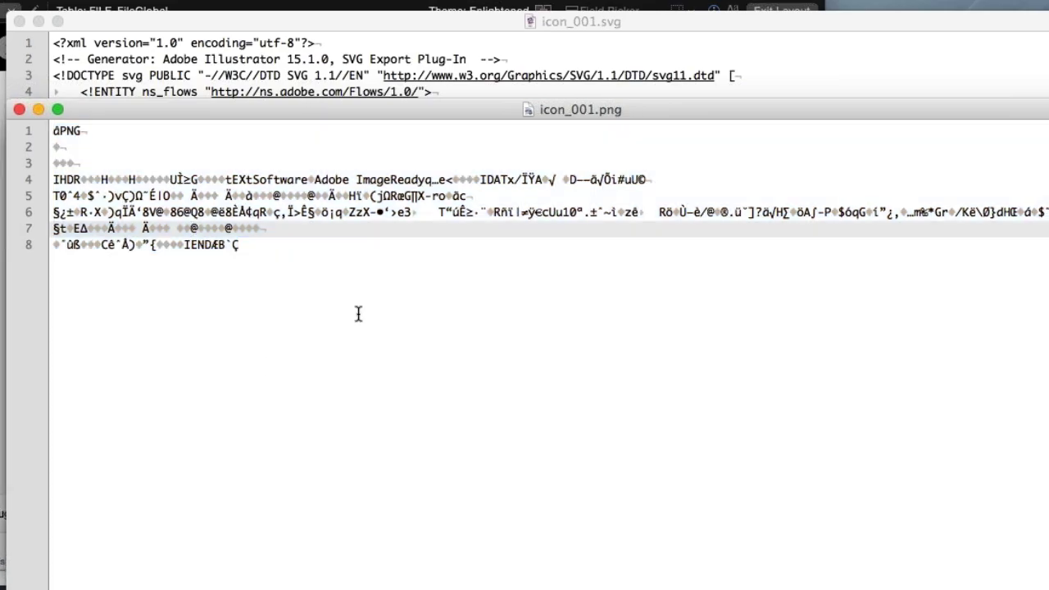
# Close both icon_001.png and icon_001.svg
pyautogui.click(19, 109)
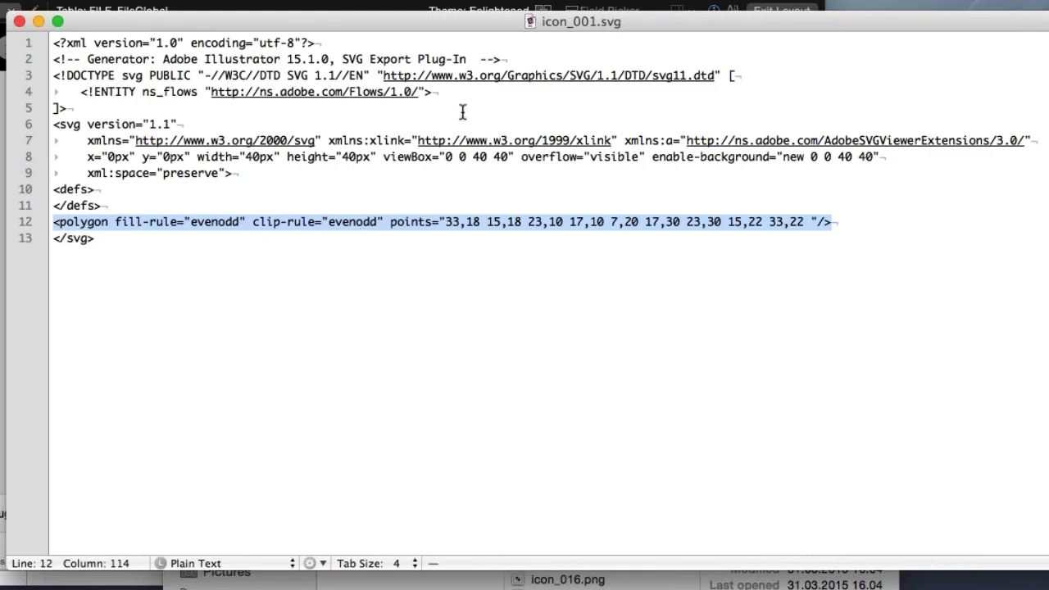
pyautogui.click(57, 20)
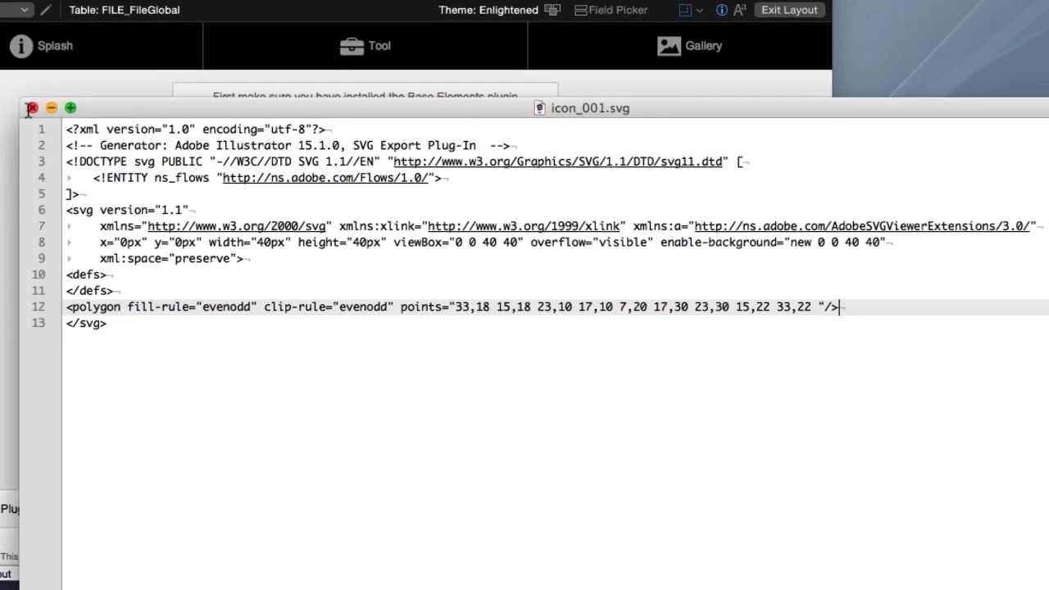
pyautogui.click(63, 104)
# Import icon_001.svg from the SVG folder as a new icon for Test Button
pyautogui.click(72, 219)
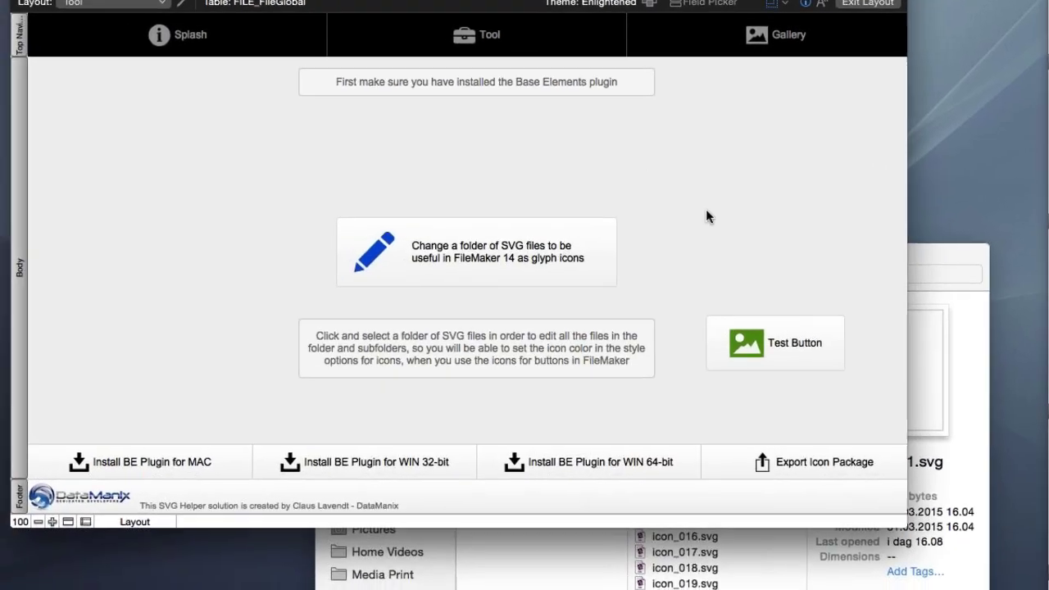
pyautogui.click(770, 351)
pyautogui.click(719, 216)
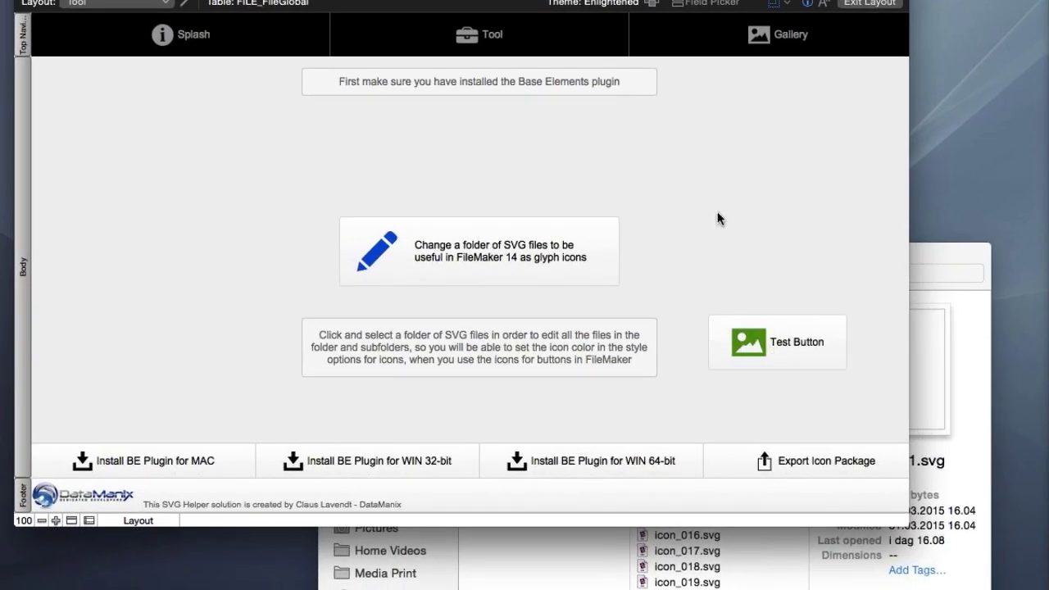
pyautogui.doubleClick(774, 344)
pyautogui.moveTo(955, 301); pyautogui.dragTo(237, 36)
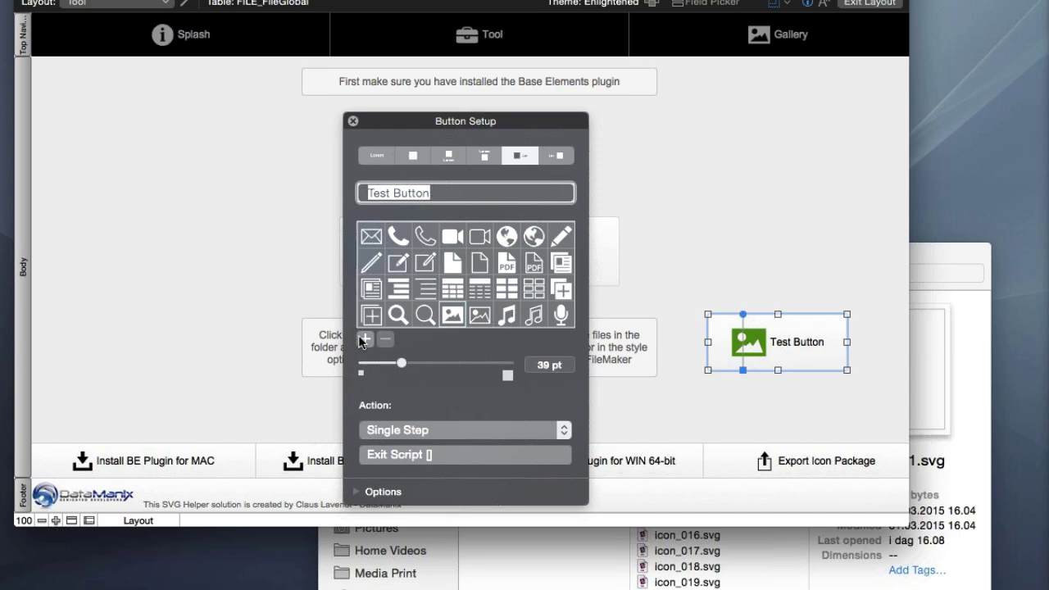
pyautogui.click(364, 339)
pyautogui.click(709, 20)
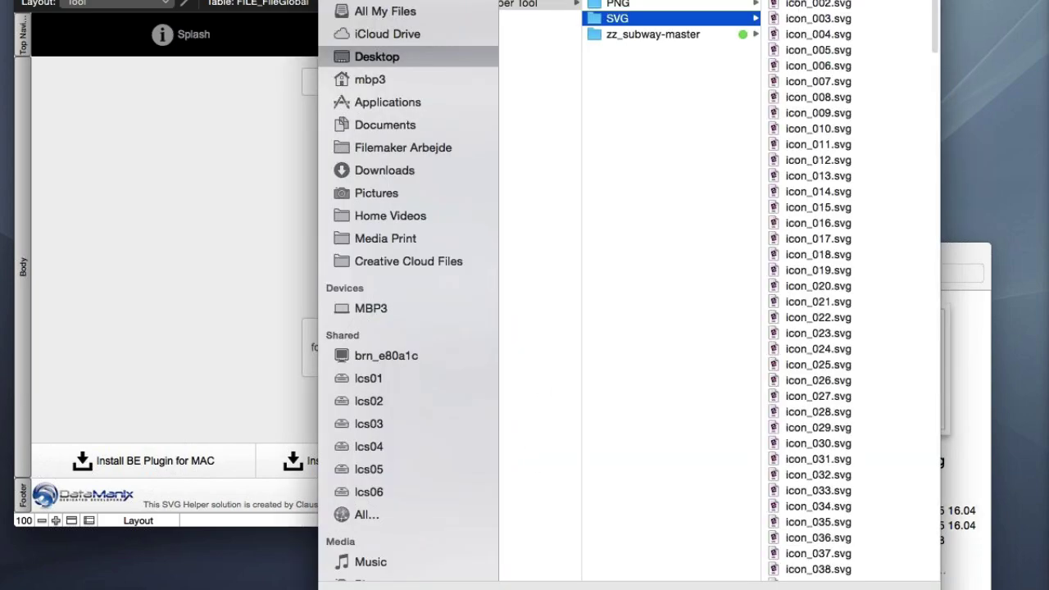
pyautogui.press('Right')
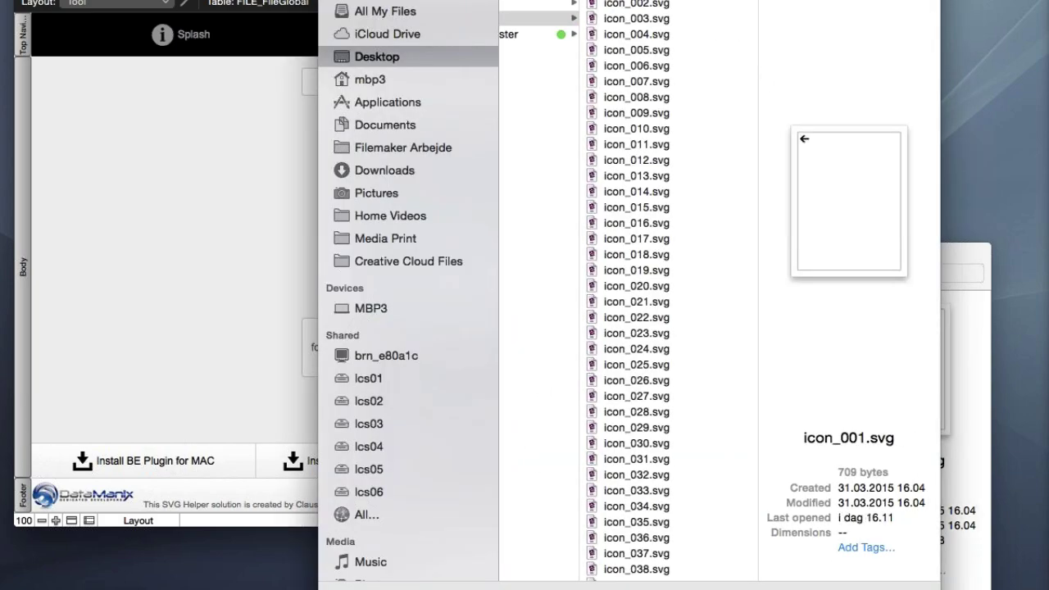
pyautogui.press('Return')
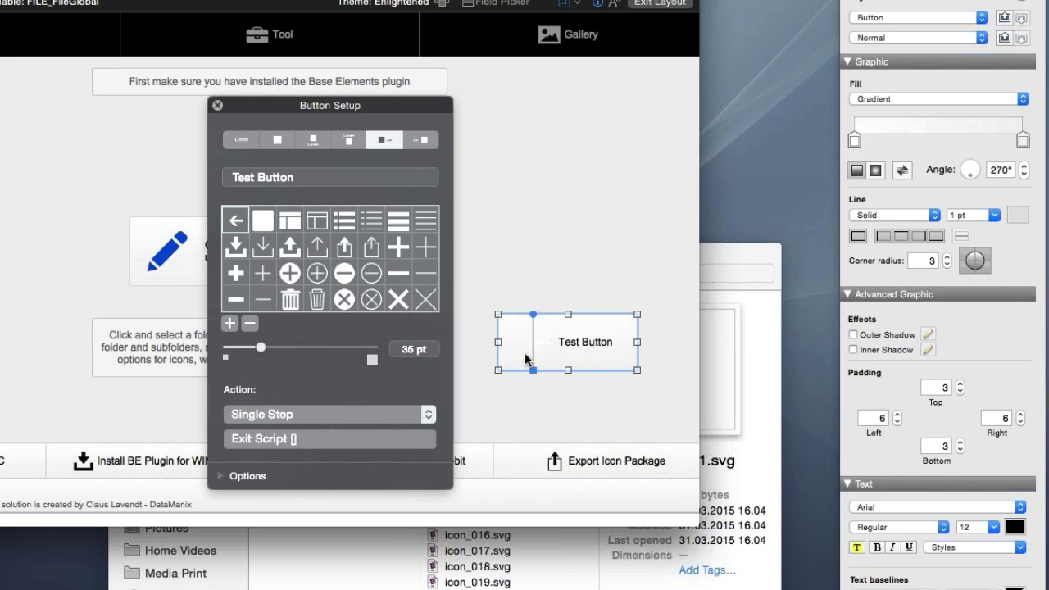
# Set the Button: Icon fill to blue, briefly trying dark red first
pyautogui.click(892, 17)
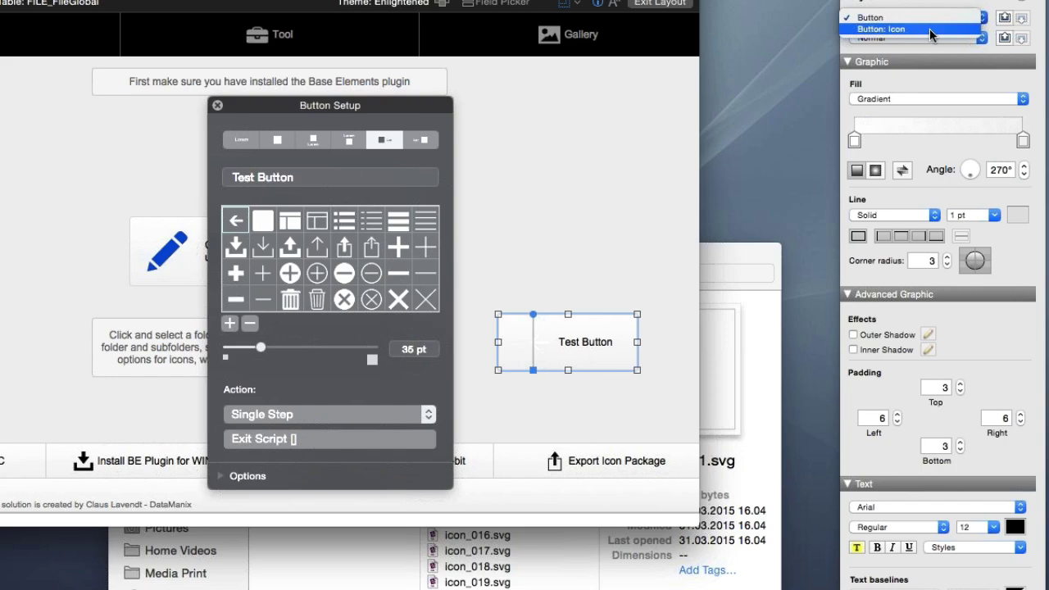
pyautogui.click(929, 29)
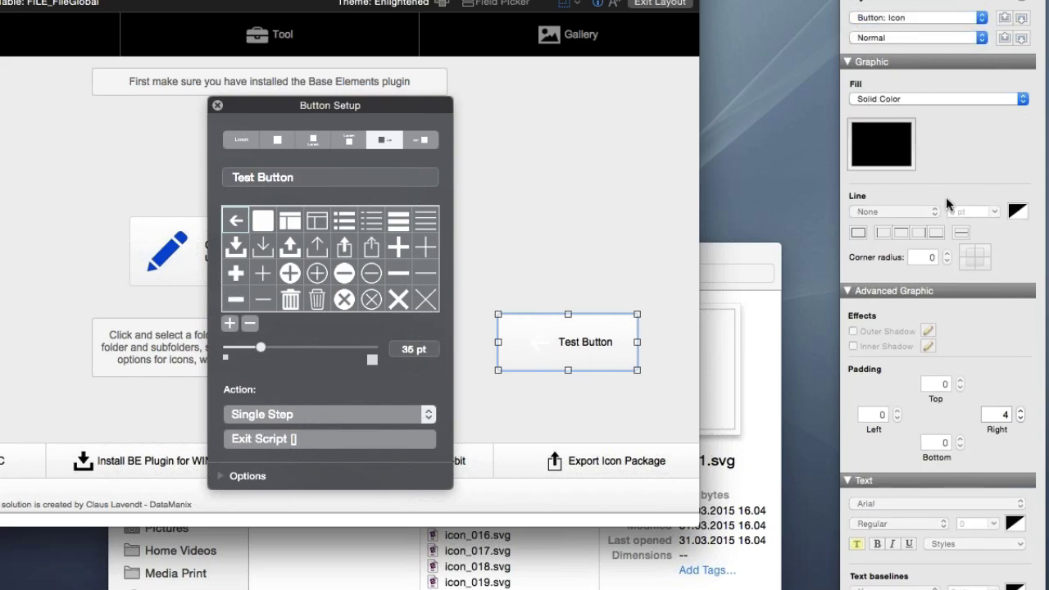
pyautogui.click(878, 161)
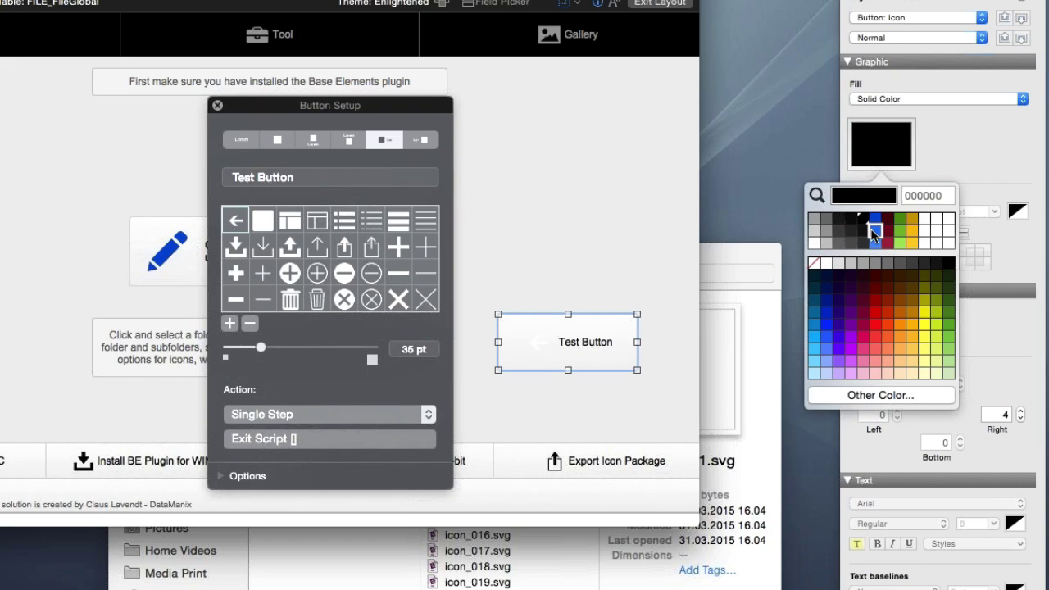
pyautogui.click(875, 231)
pyautogui.click(876, 160)
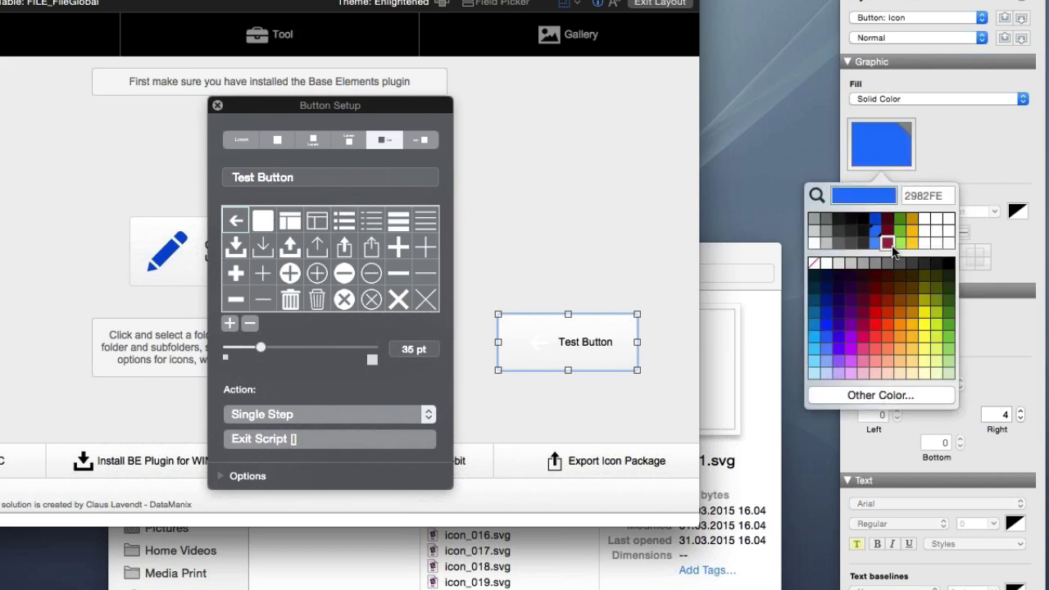
pyautogui.click(886, 223)
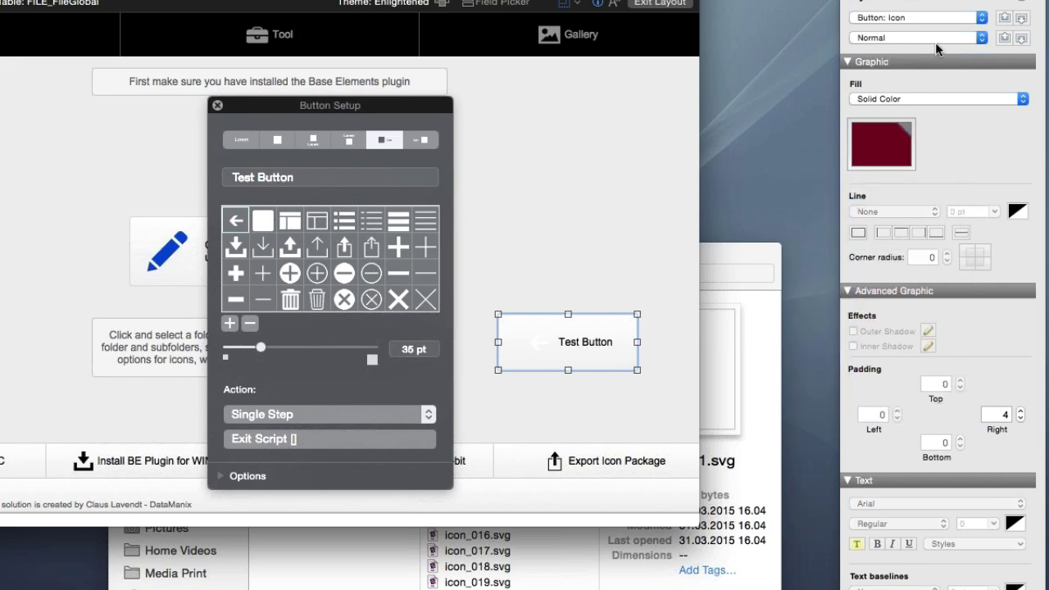
pyautogui.click(883, 152)
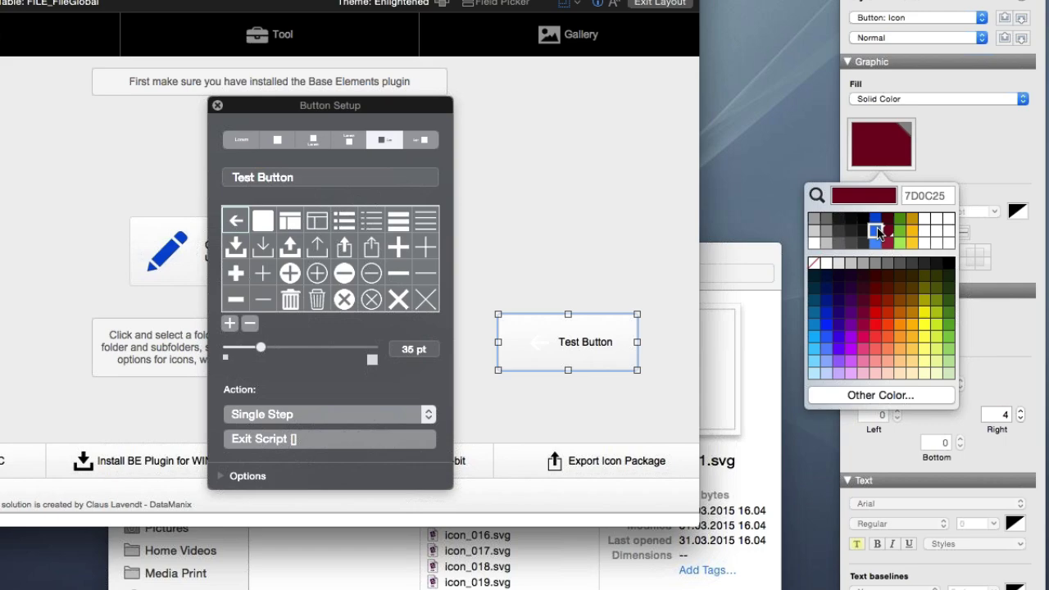
pyautogui.click(875, 231)
pyautogui.click(515, 248)
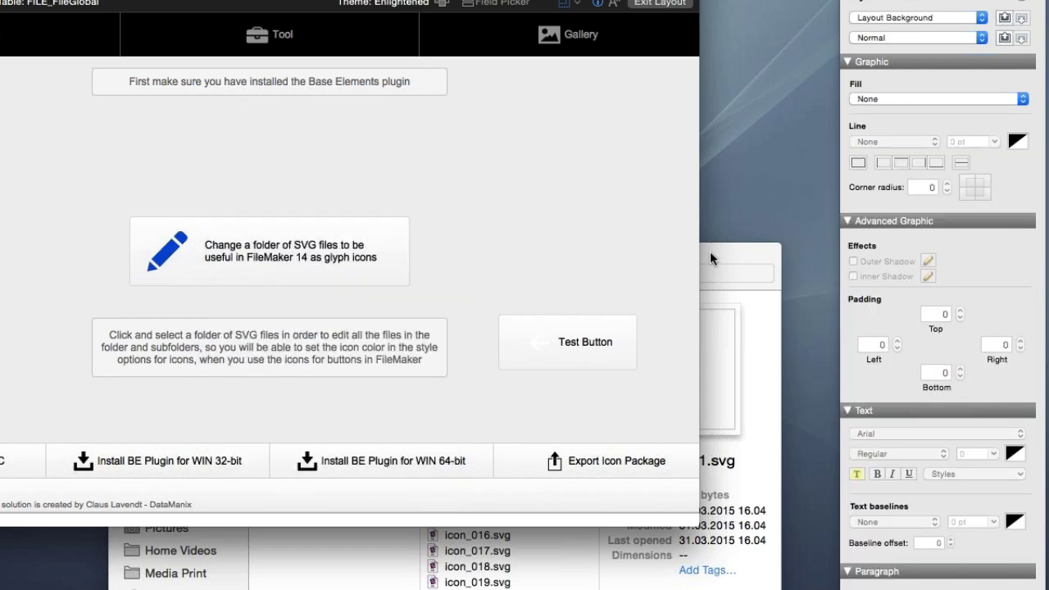
# Reopen Test Button's Button Setup and move the panel to the left
pyautogui.click(547, 328)
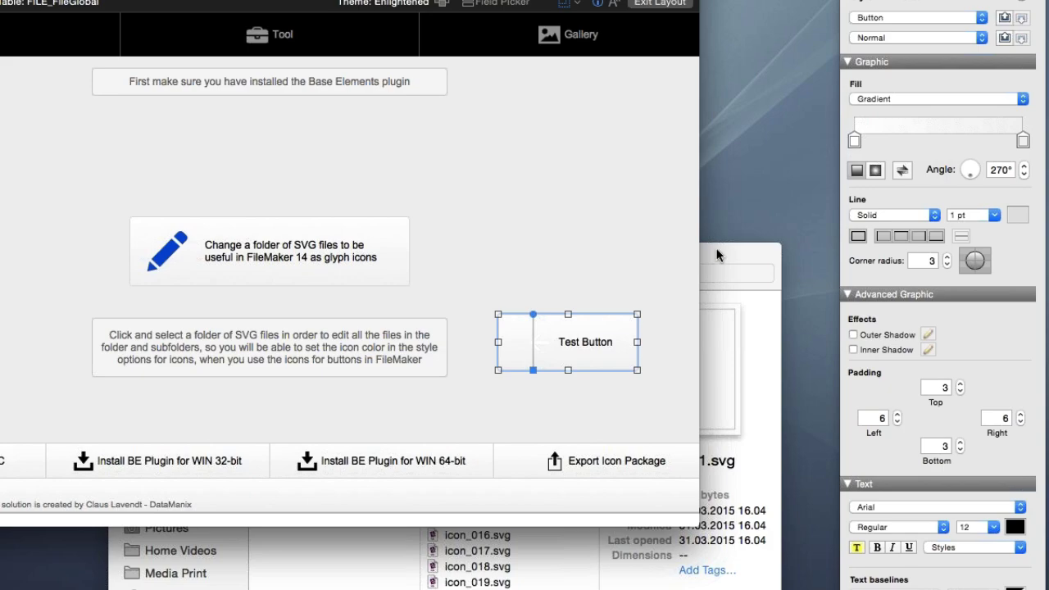
pyautogui.doubleClick(564, 323)
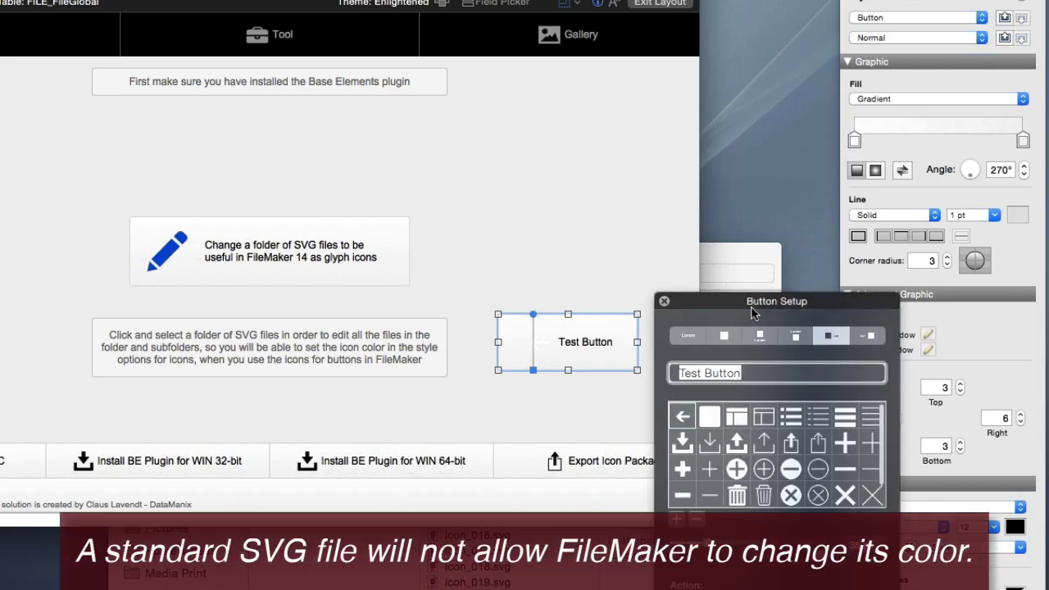
pyautogui.moveTo(754, 312); pyautogui.dragTo(301, 109)
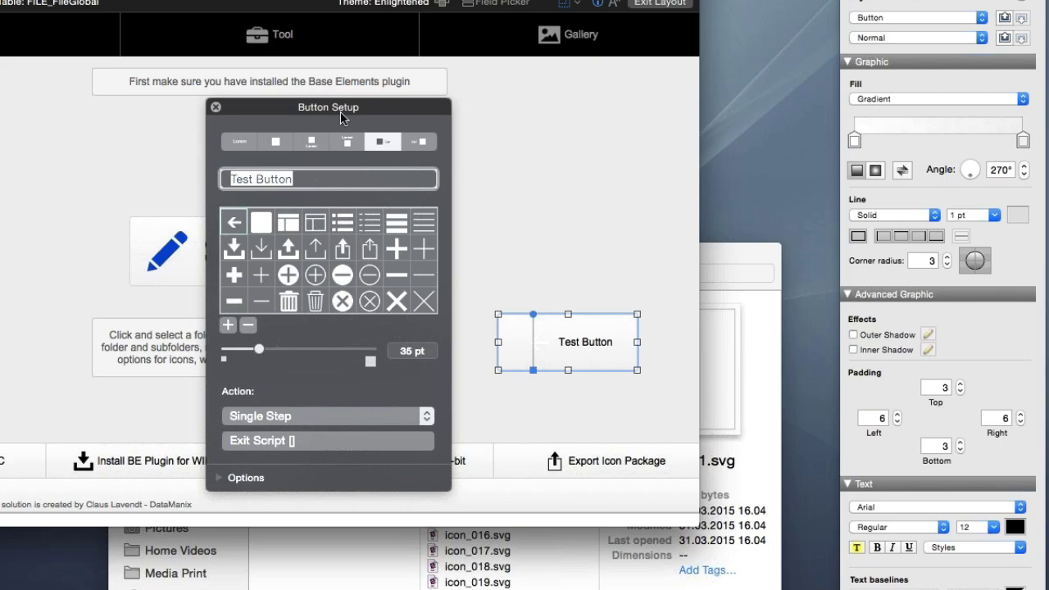
pyautogui.moveTo(400, 108)
pyautogui.mouseDown()
pyautogui.moveTo(358, 111)
pyautogui.moveTo(406, 113)
pyautogui.mouseUp()
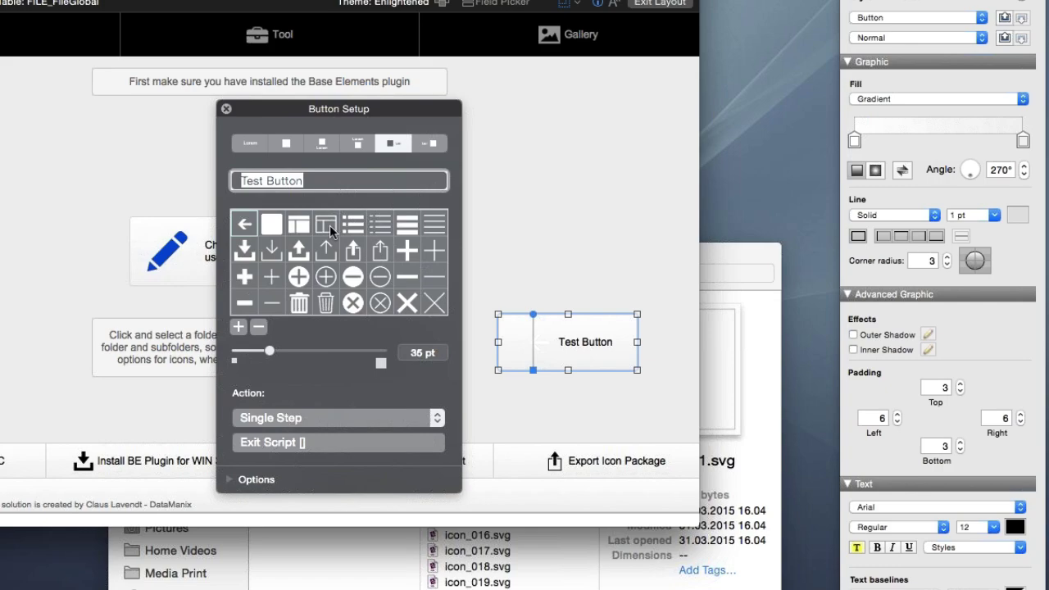
# Open icon_001.svg from the White icons folder in TextWrangler
pyautogui.click(714, 248)
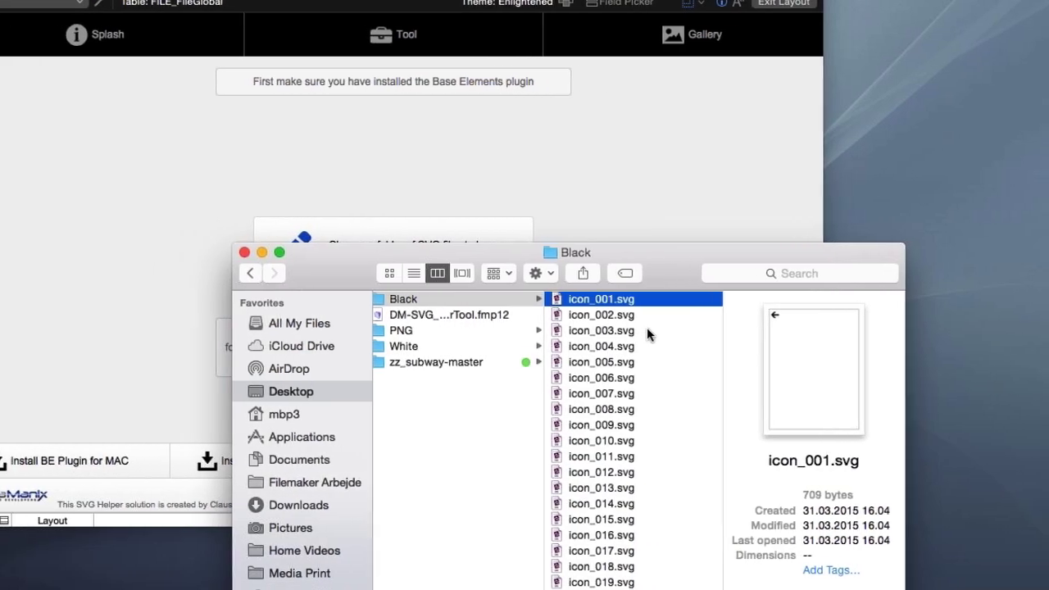
pyautogui.click(403, 346)
pyautogui.click(565, 300)
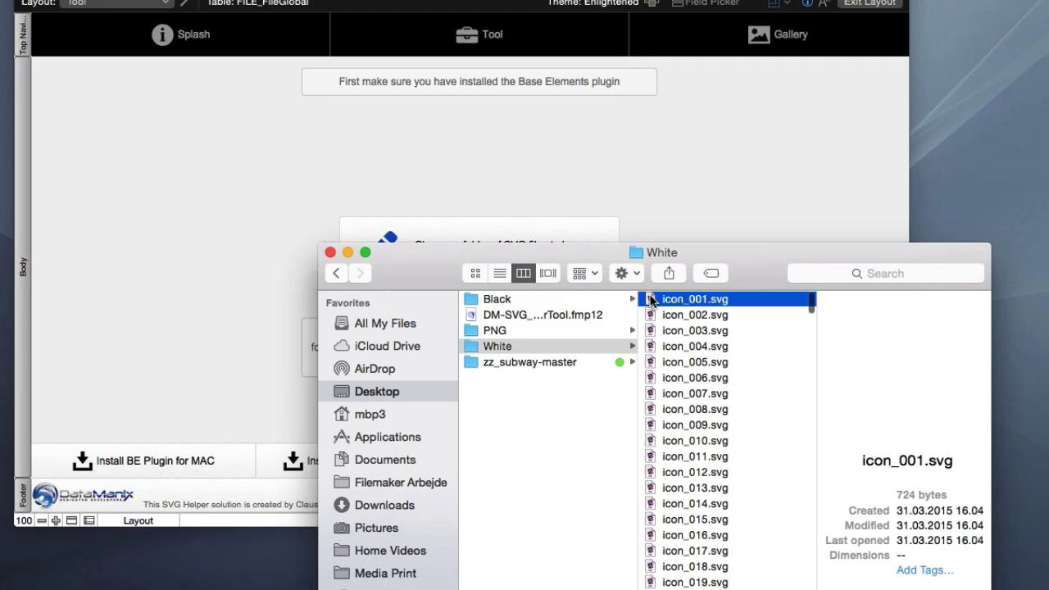
pyautogui.doubleClick(651, 300)
pyautogui.moveTo(531, 85); pyautogui.dragTo(566, 51)
# Add class="fm_fill" after fill="#FFFFFF" on the line 12 polygon, close the file, and return to FileMaker
pyautogui.click(602, 212)
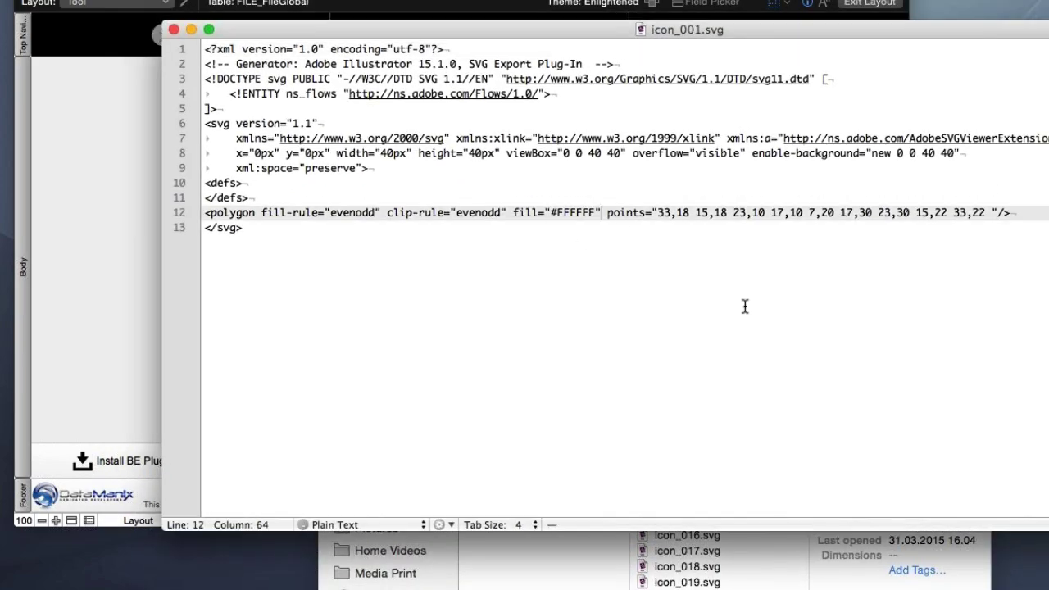
pyautogui.write('class')
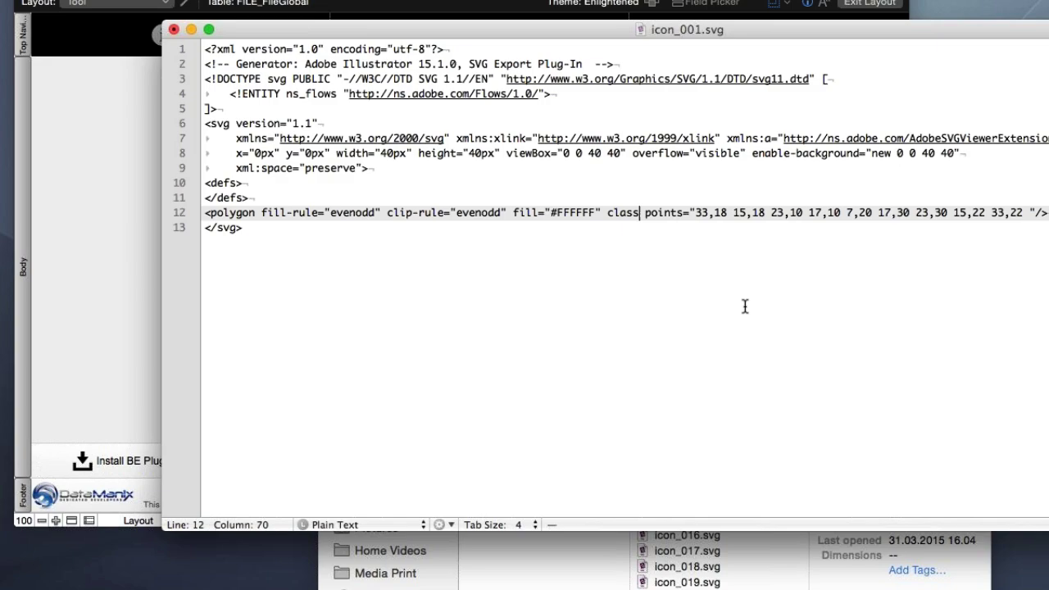
pyautogui.write('="')
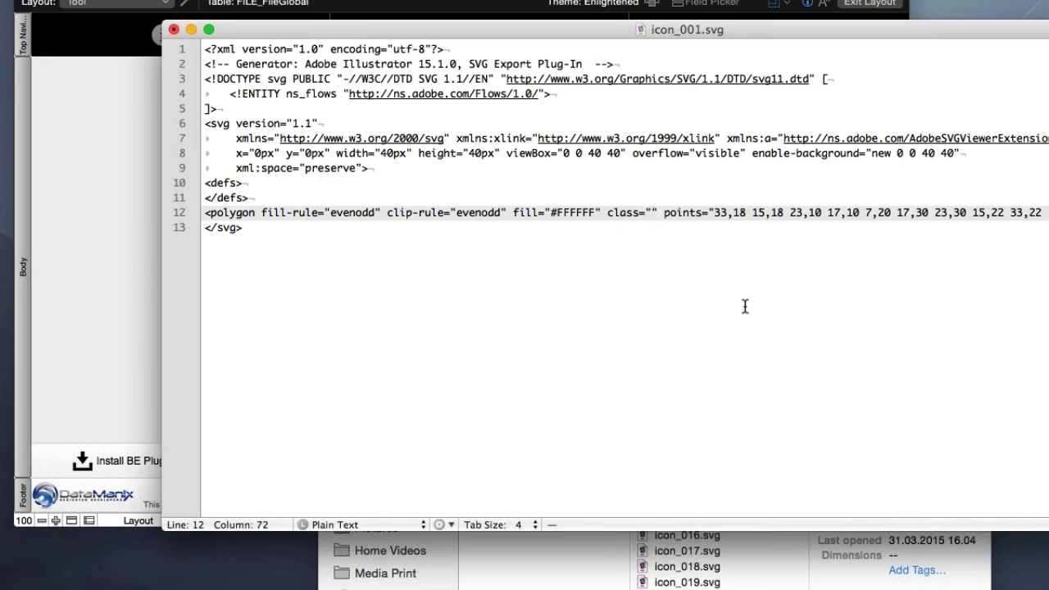
pyautogui.write('fm_')
pyautogui.write('fill')
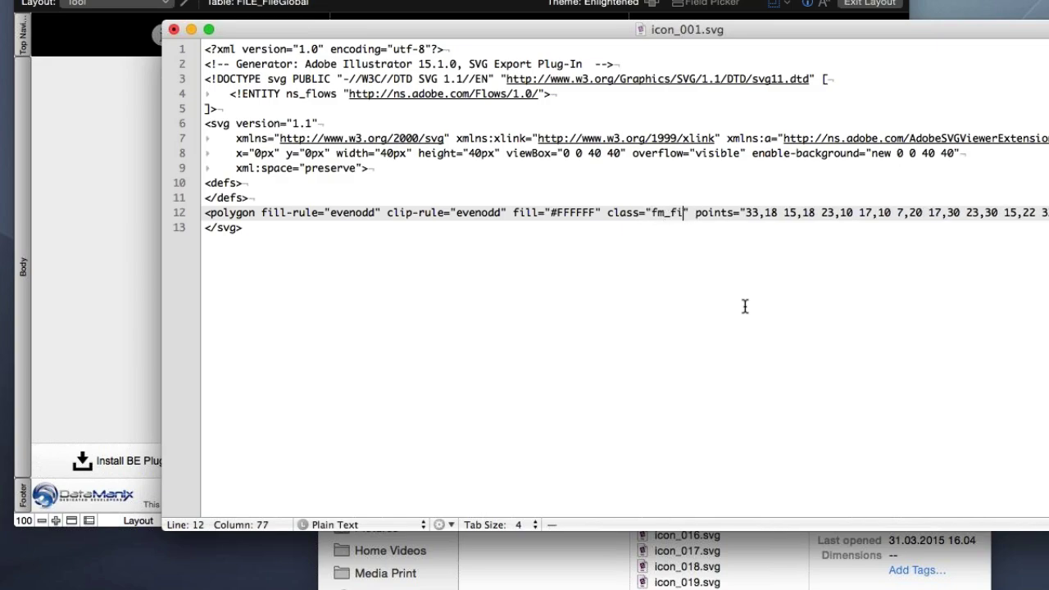
pyautogui.press('Right')
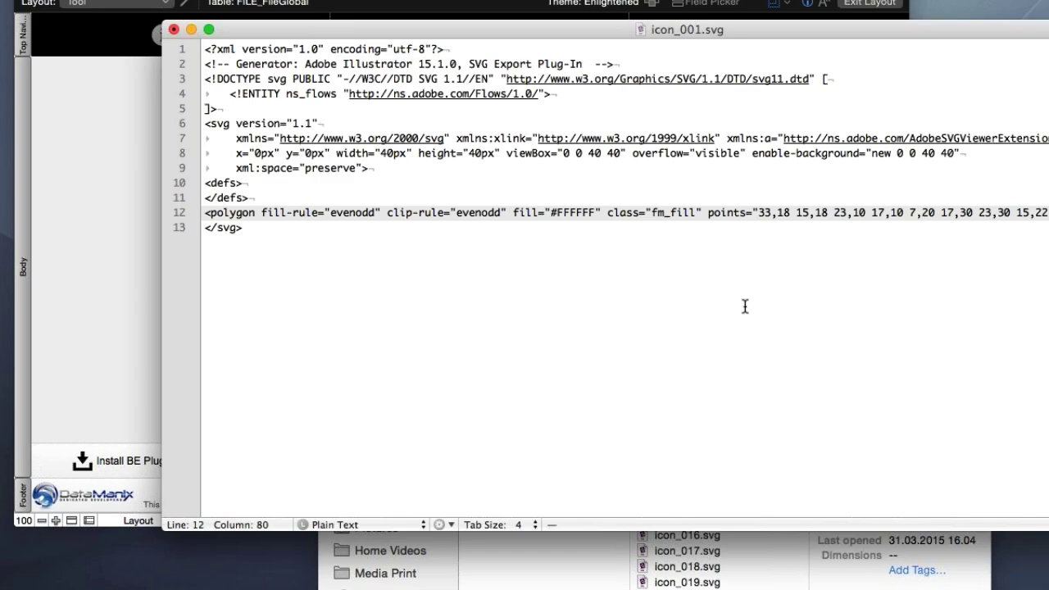
pyautogui.press('super+w')
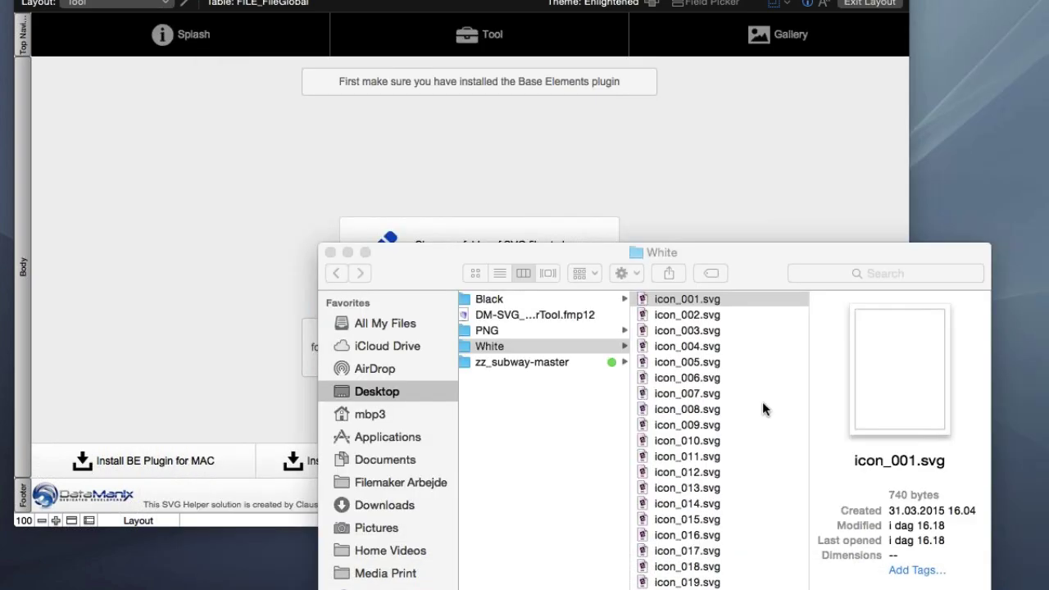
pyautogui.press('super+Tab')
pyautogui.press('super+Tab')
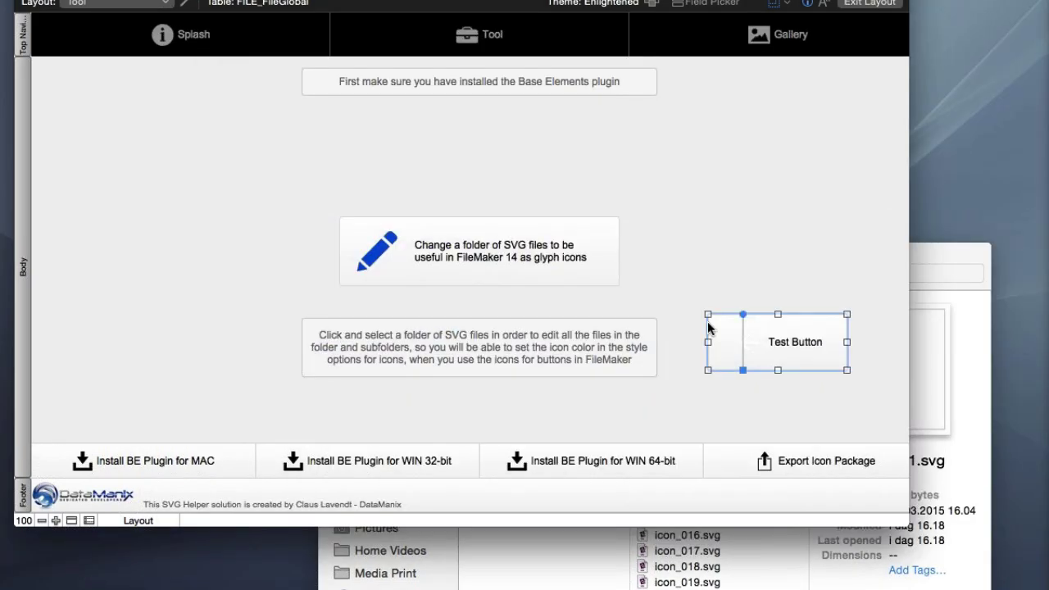
# Replace the old arrow icon by importing icon_001.svg from the White folder onto Test Button
pyautogui.doubleClick(742, 344)
pyautogui.click(885, 416)
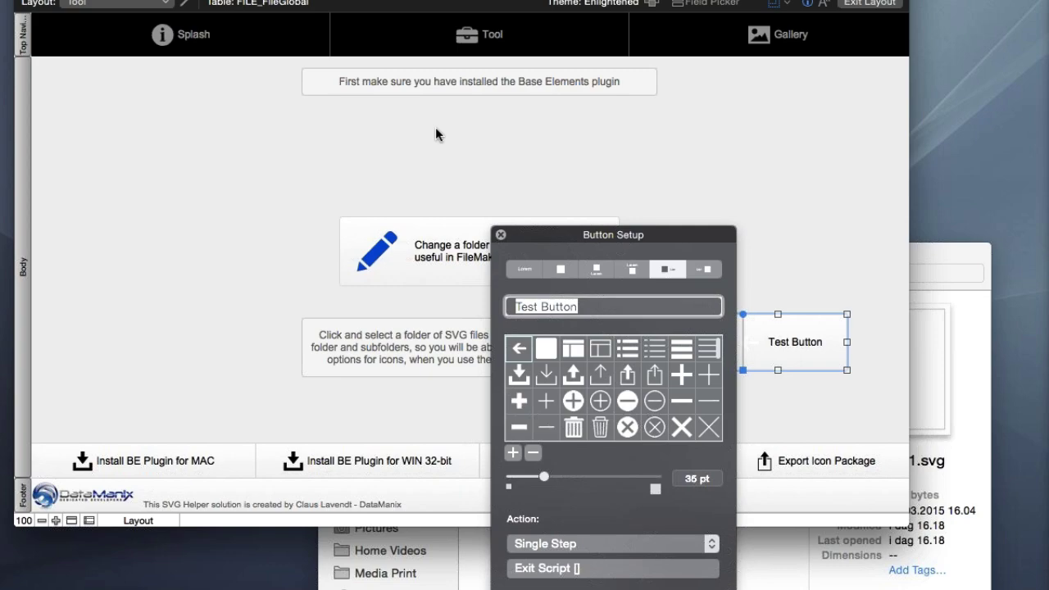
pyautogui.click(365, 350)
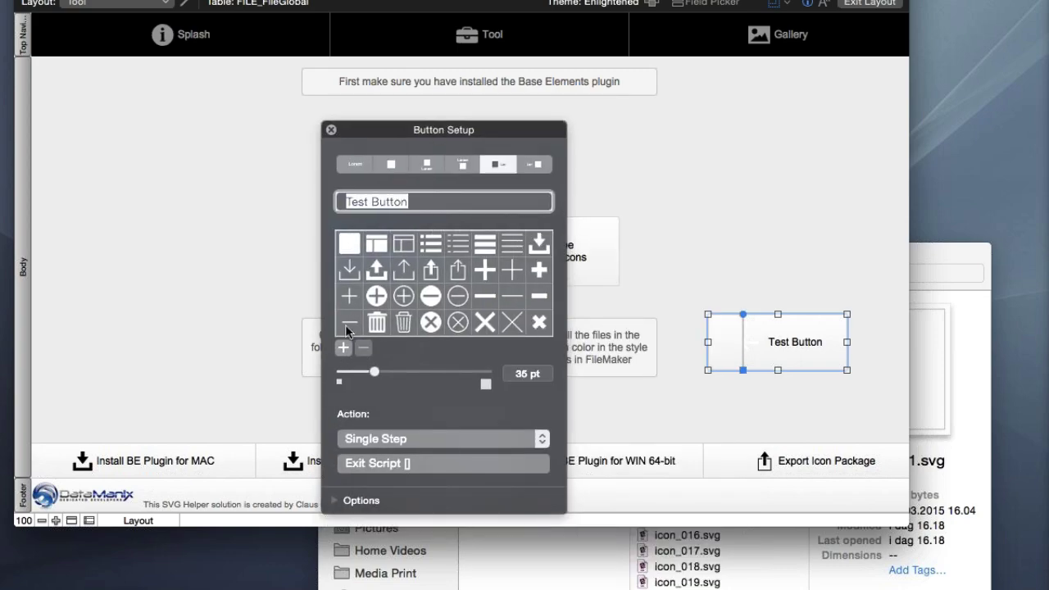
pyautogui.click(351, 244)
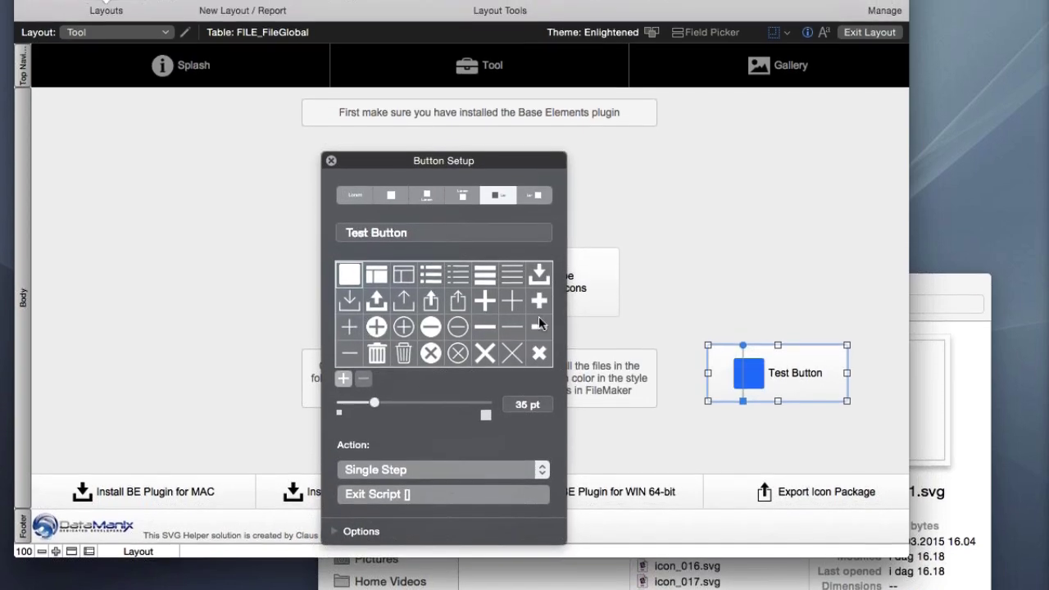
pyautogui.click(344, 350)
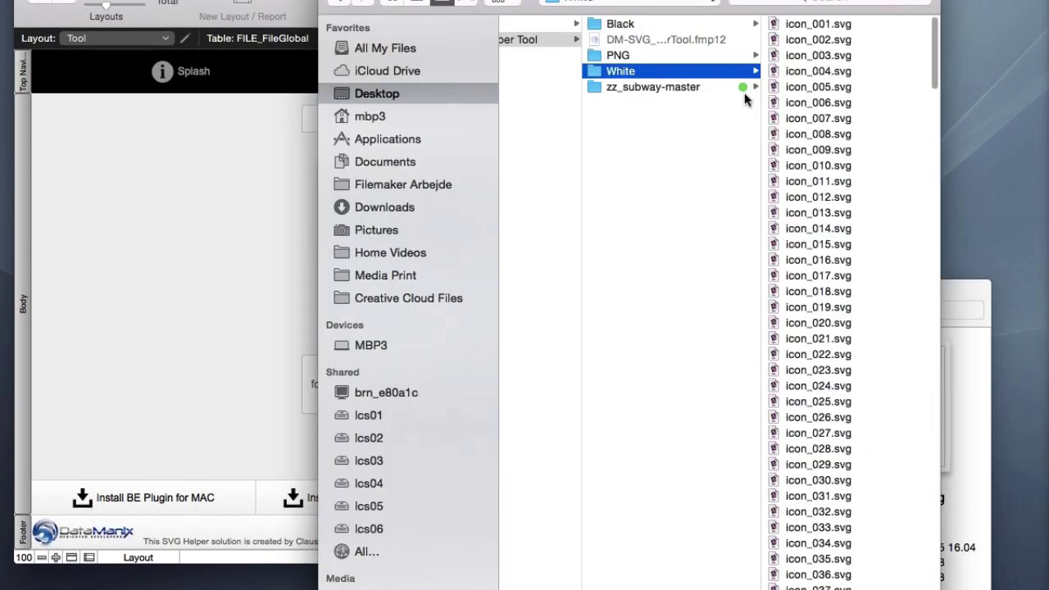
pyautogui.click(779, 25)
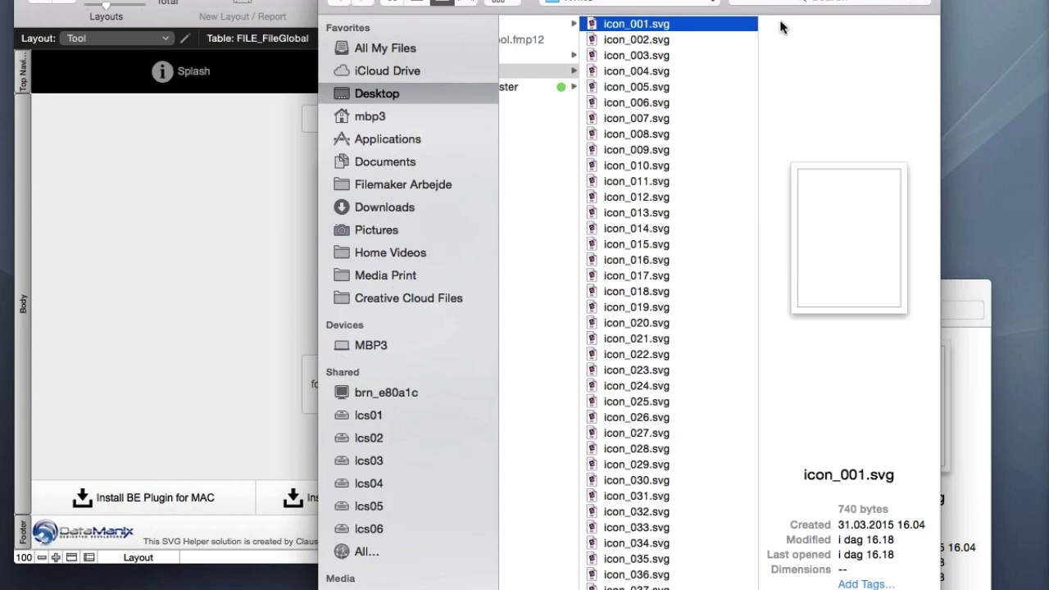
pyautogui.press('Return')
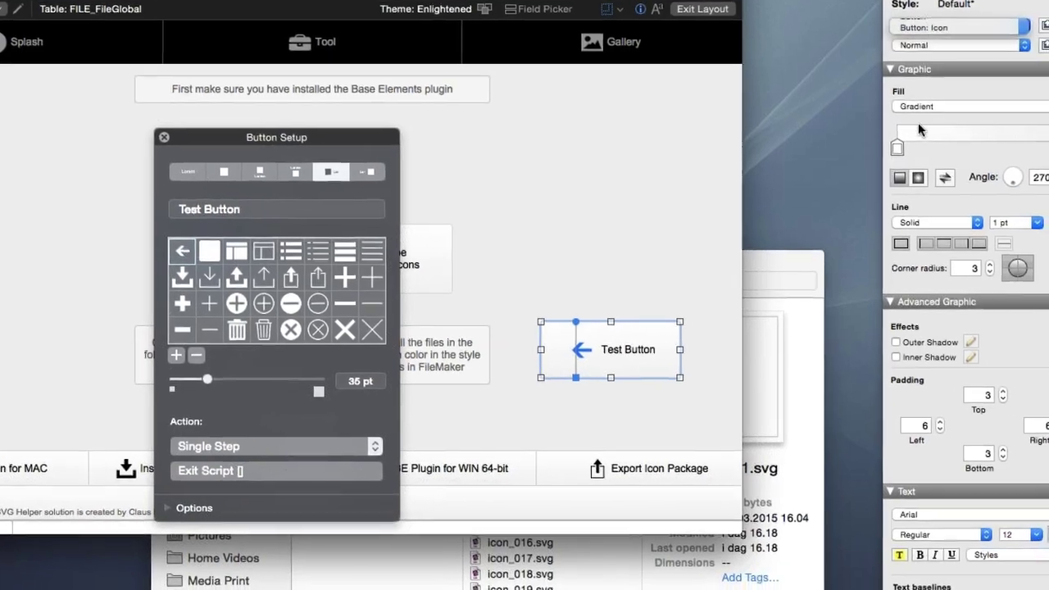
# Give the Button: Icon a solid fill, testing green, dark red and black before ending on blue
pyautogui.click(966, 107)
pyautogui.click(966, 92)
pyautogui.click(923, 151)
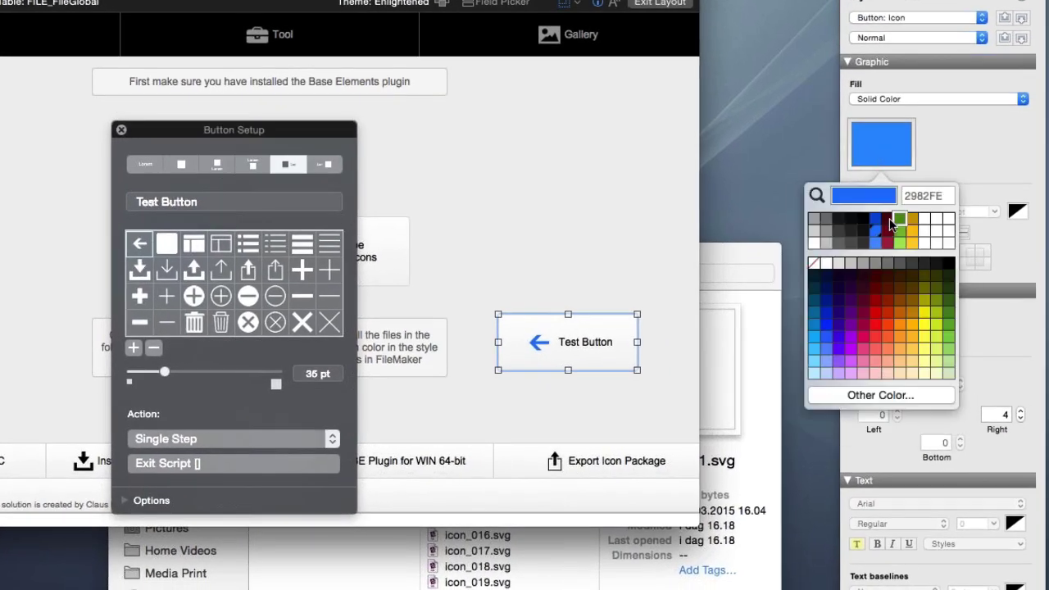
pyautogui.click(938, 239)
pyautogui.click(876, 161)
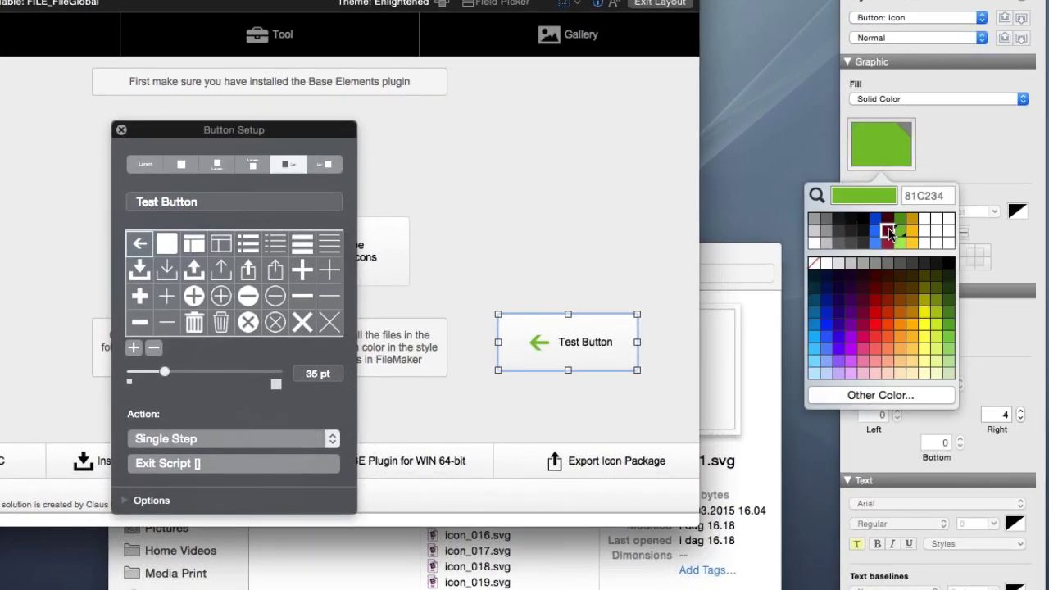
pyautogui.click(887, 232)
pyautogui.click(889, 137)
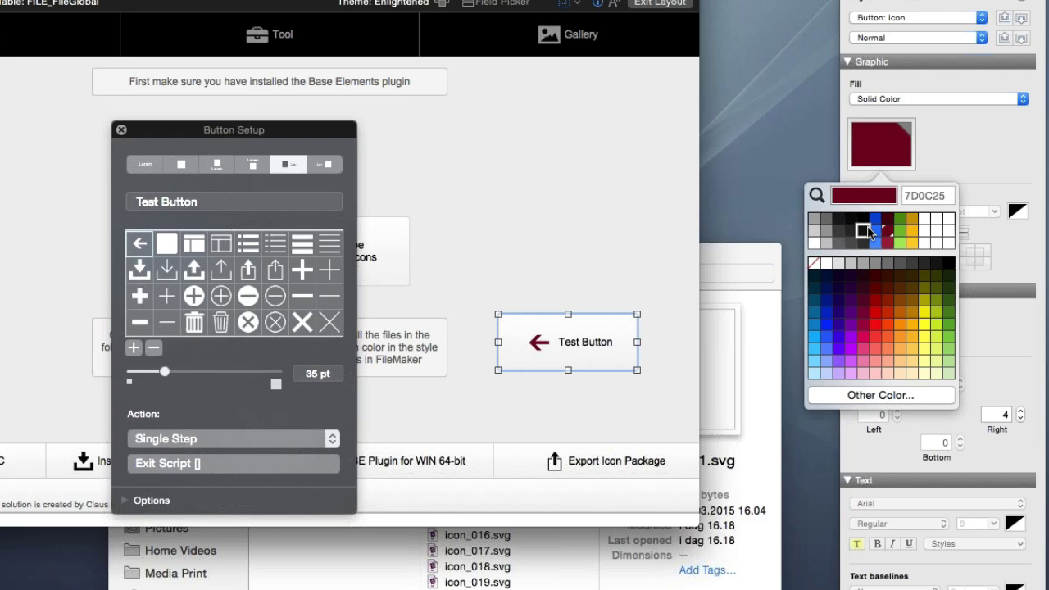
pyautogui.click(865, 232)
pyautogui.click(873, 151)
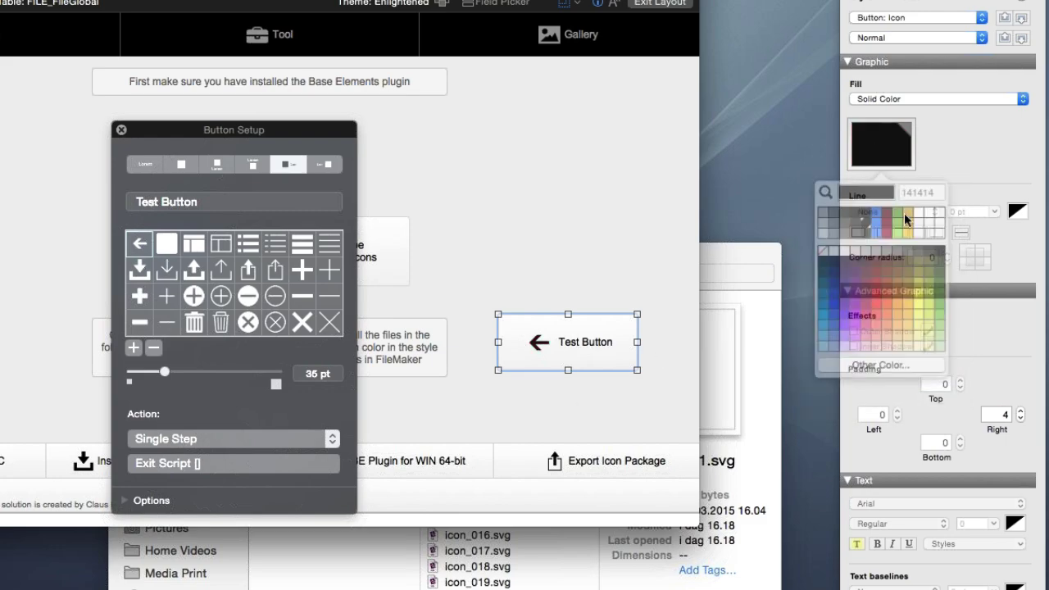
pyautogui.click(877, 232)
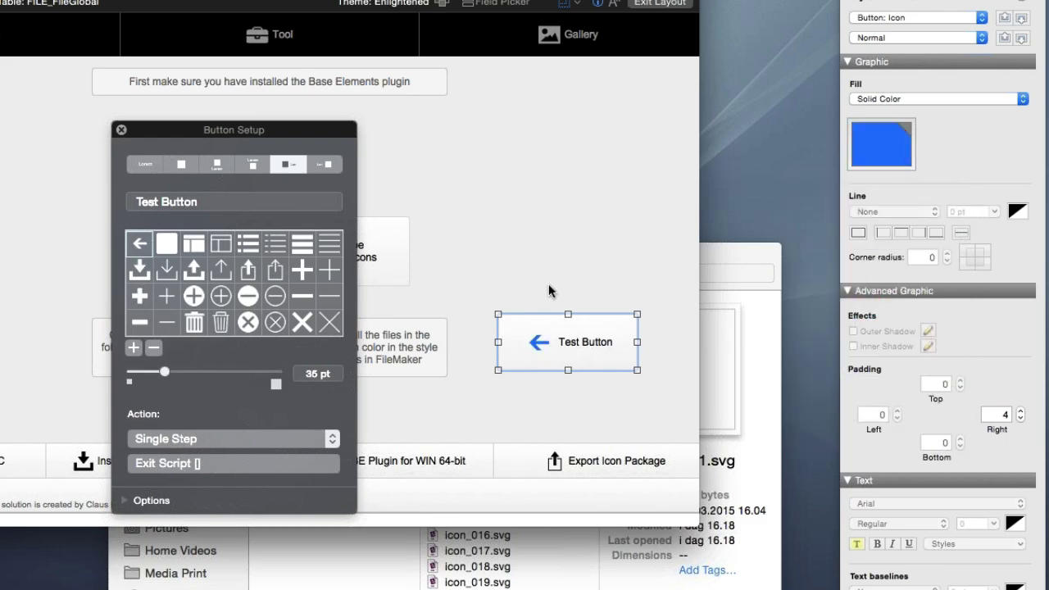
# Open the White folder's icon_001.svg to check its fill and class, then return to FileMaker
pyautogui.click(712, 249)
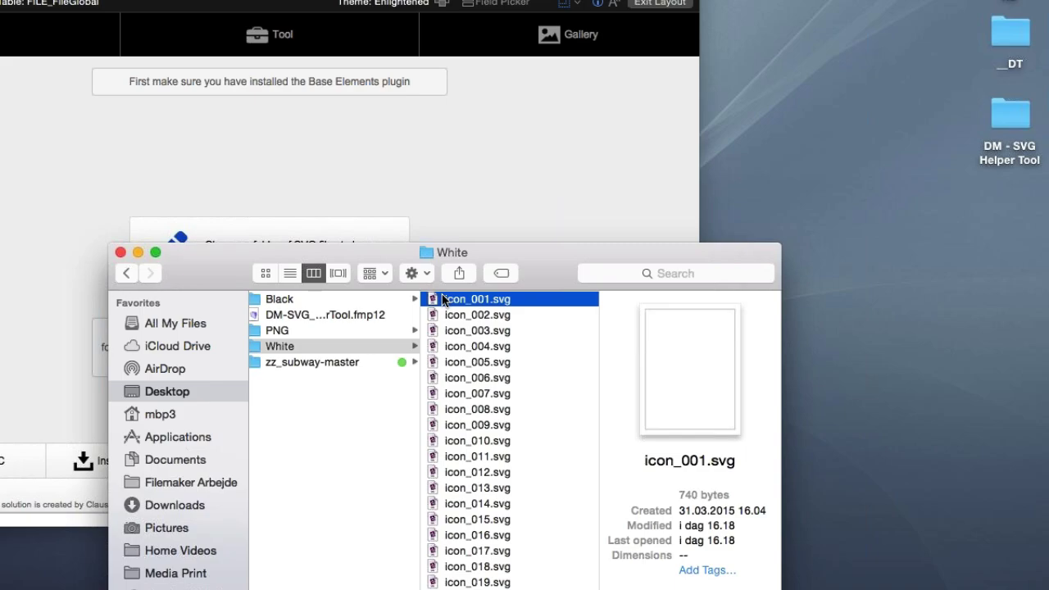
pyautogui.press('super+o')
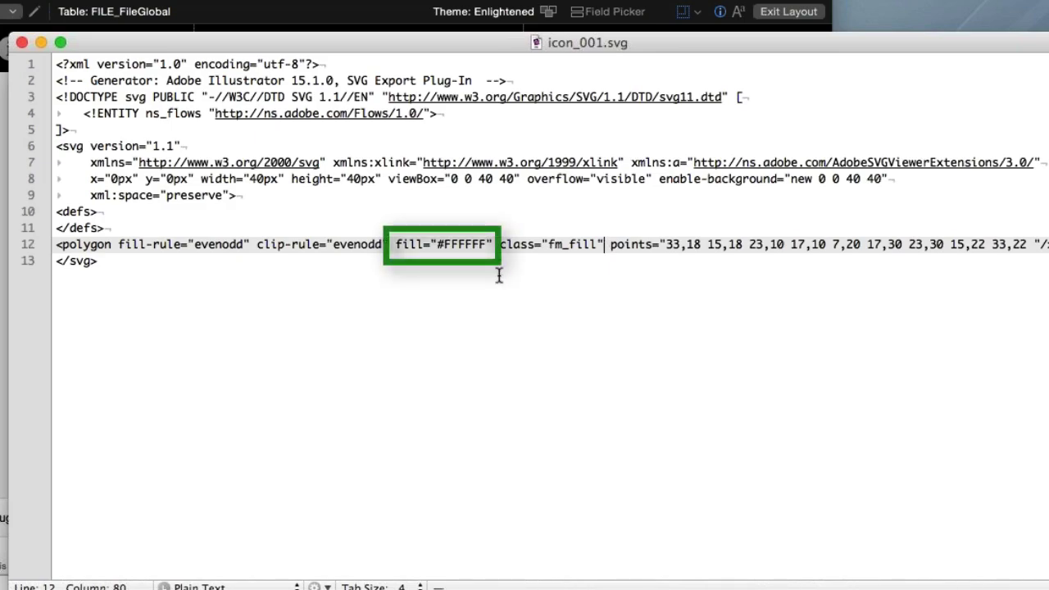
pyautogui.press('super+Tab')
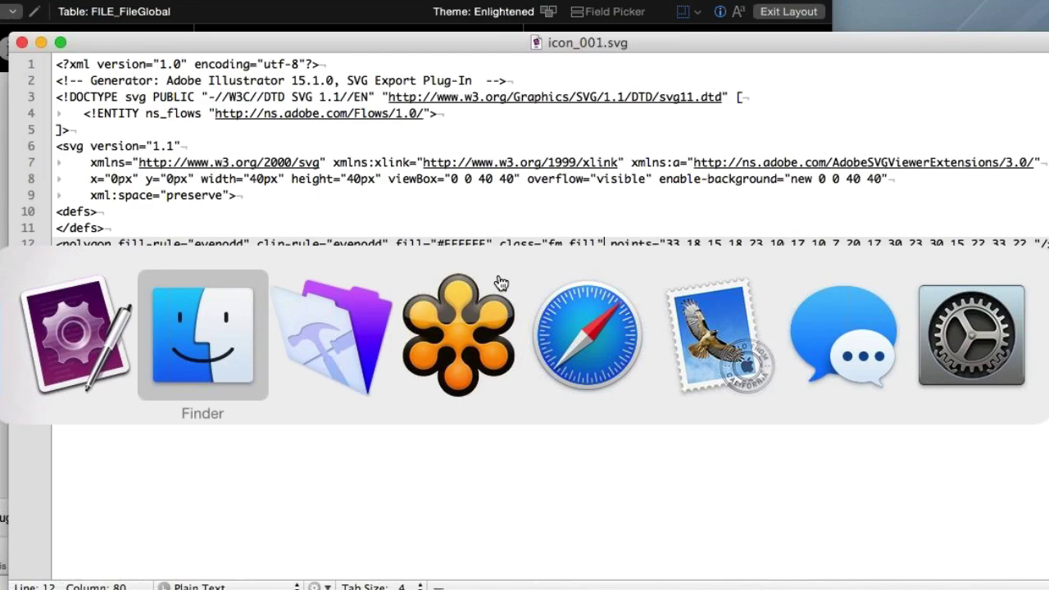
pyautogui.click(398, 327)
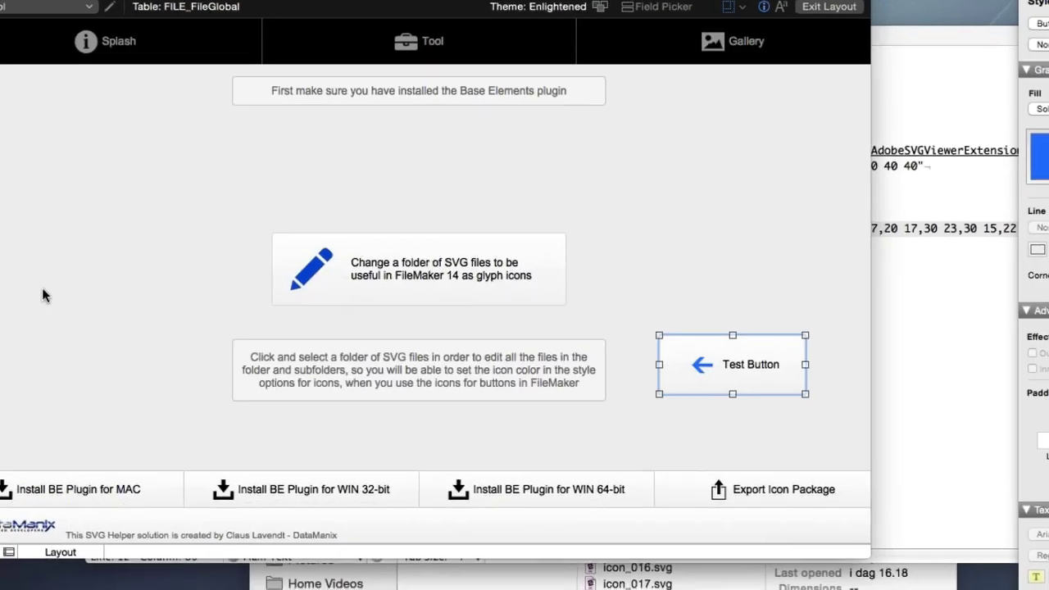
pyautogui.doubleClick(732, 364)
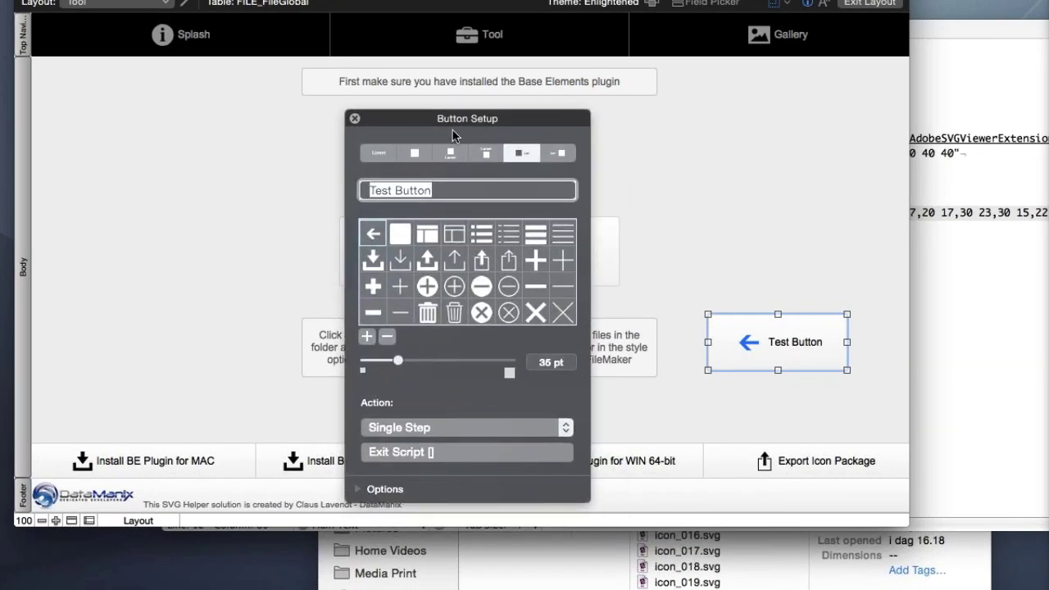
pyautogui.moveTo(453, 136); pyautogui.dragTo(502, 149)
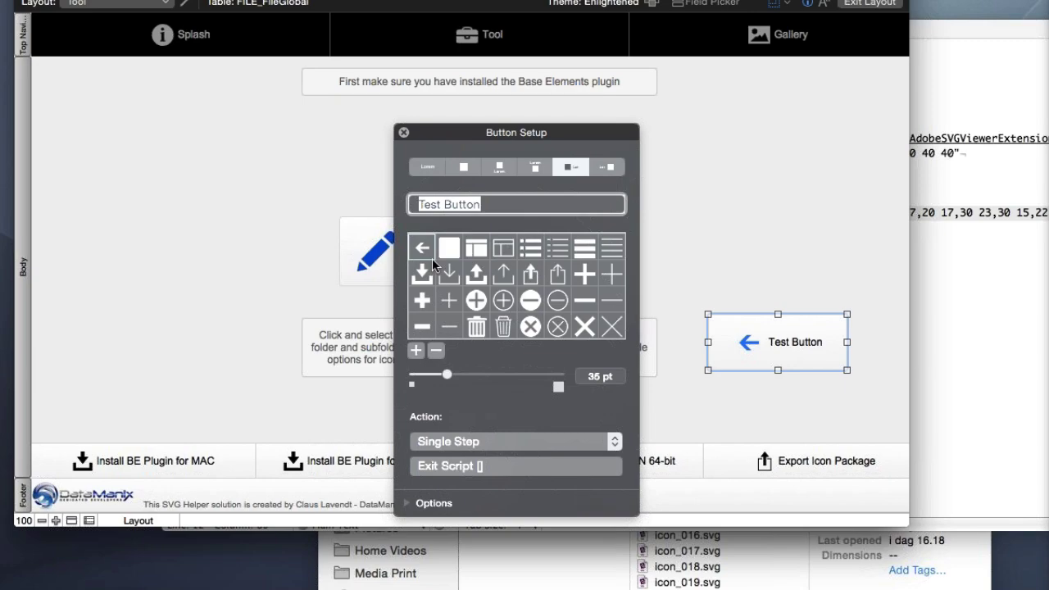
pyautogui.click(622, 223)
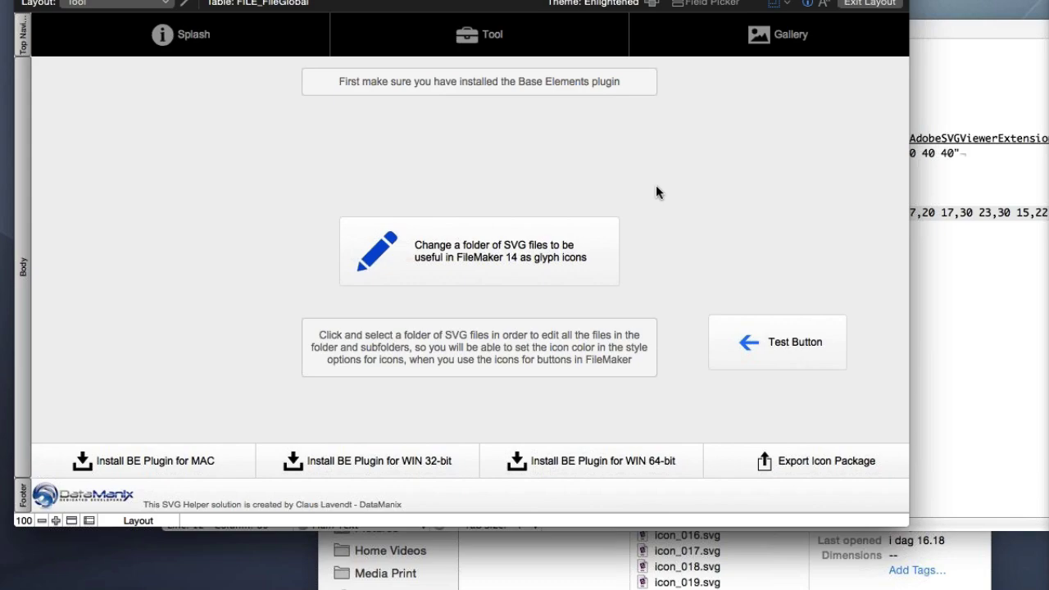
# Put the Tool page in Browse mode and bring icon_001.svg's source back up
pyautogui.press('super+b')
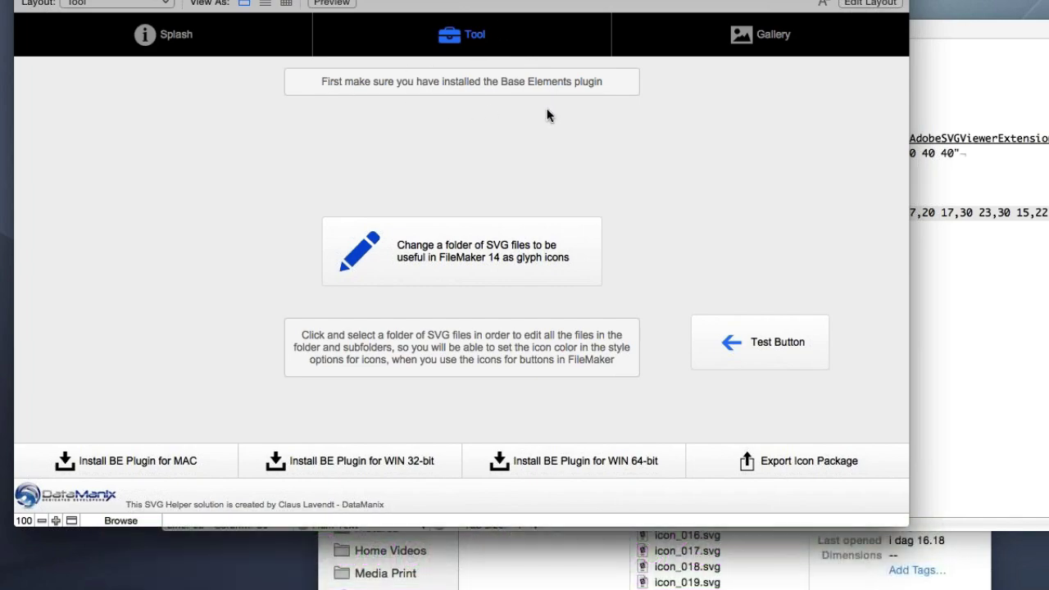
pyautogui.click(217, 42)
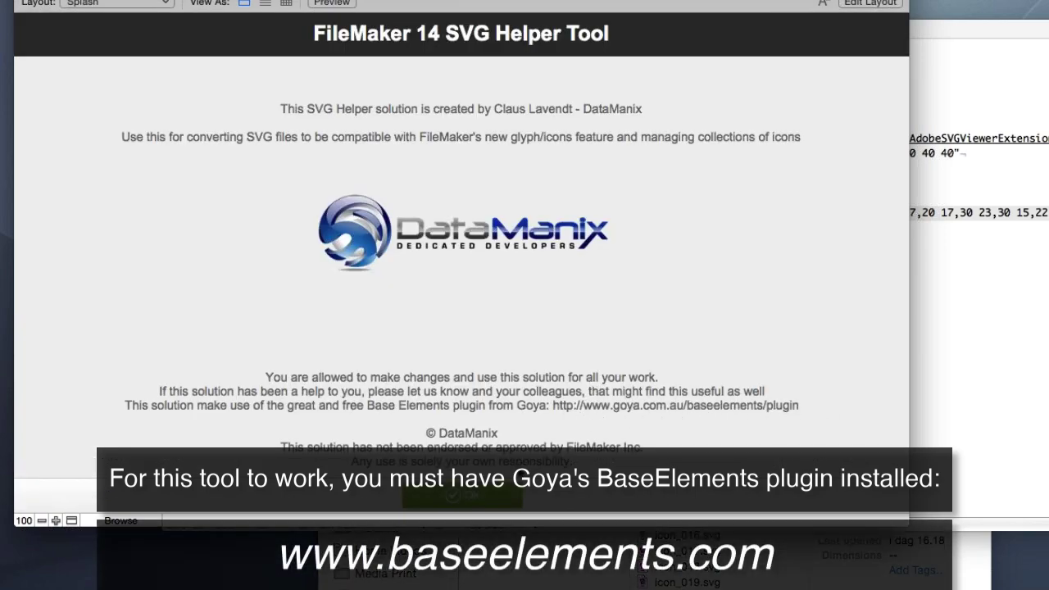
pyautogui.click(480, 501)
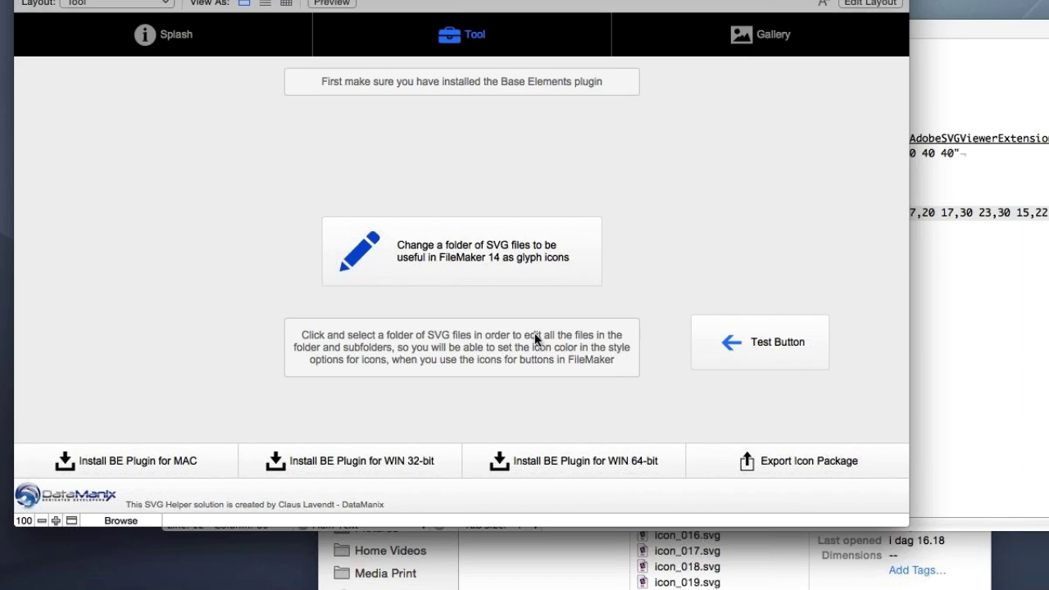
pyautogui.click(984, 95)
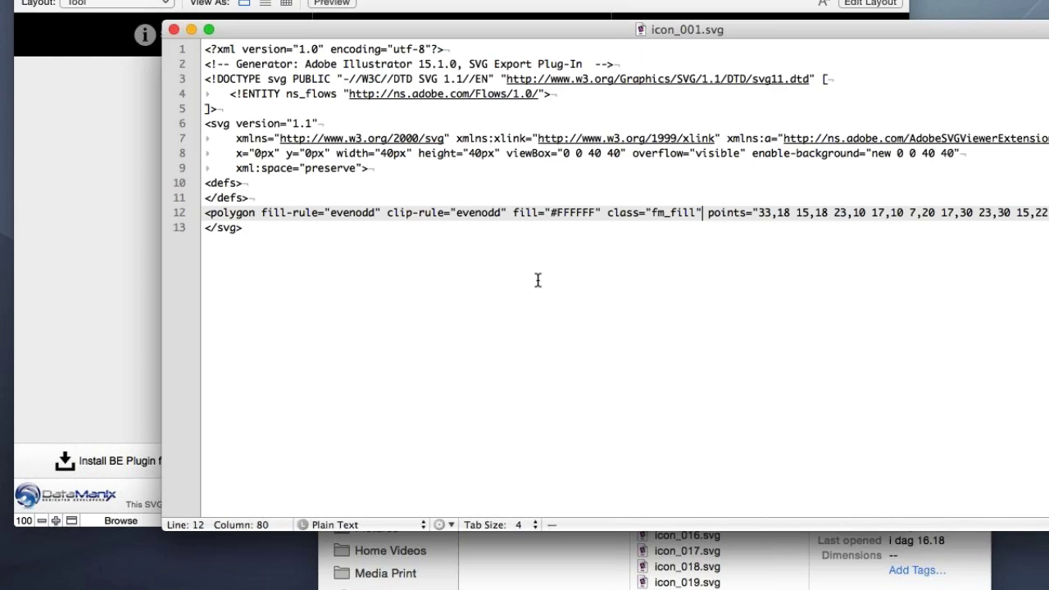
# Close the icon_001.svg source window in TextWrangler
pyautogui.click(174, 30)
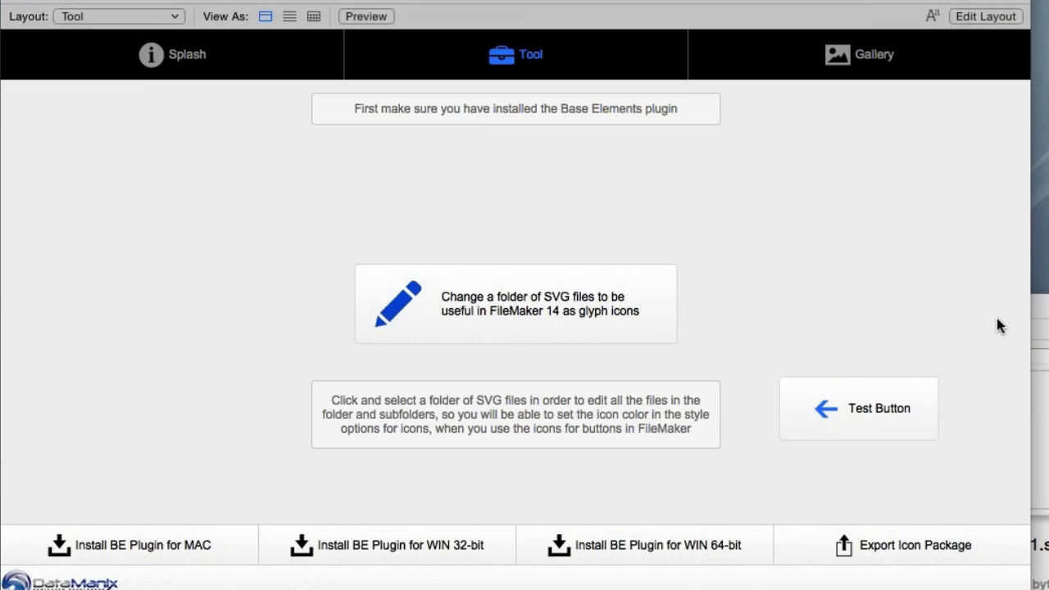
# Run 'Change a folder of SVG files…' on the White icons folder
pyautogui.click(1039, 320)
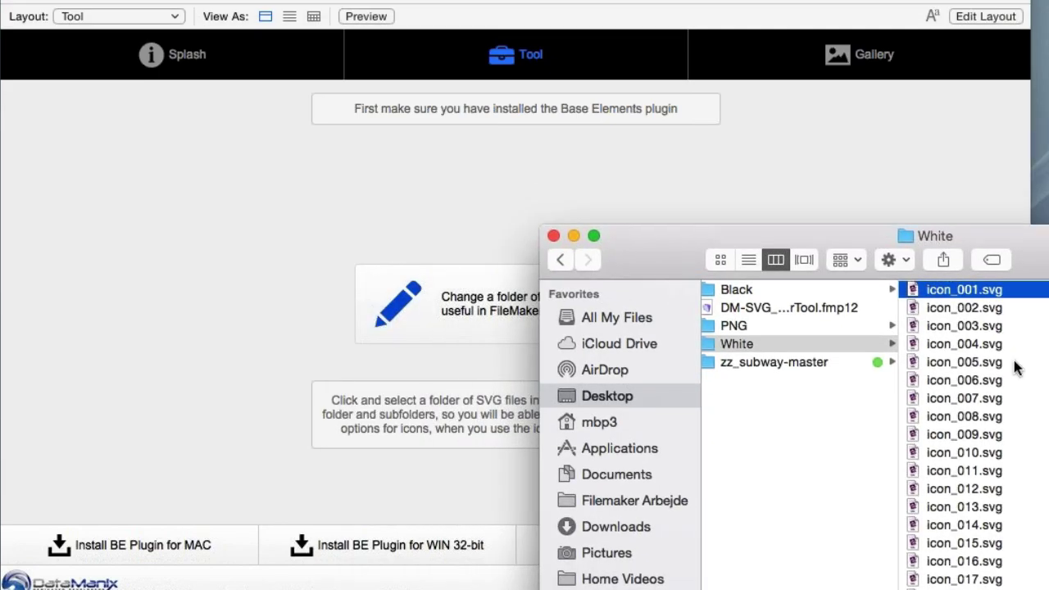
pyautogui.moveTo(676, 250); pyautogui.dragTo(733, 288)
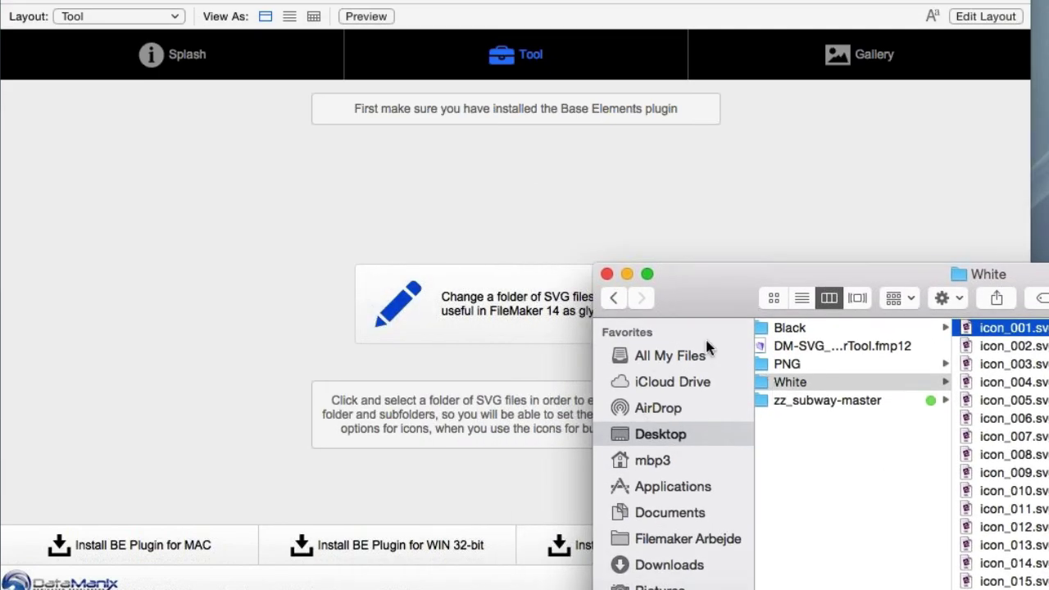
pyautogui.click(568, 238)
pyautogui.click(496, 292)
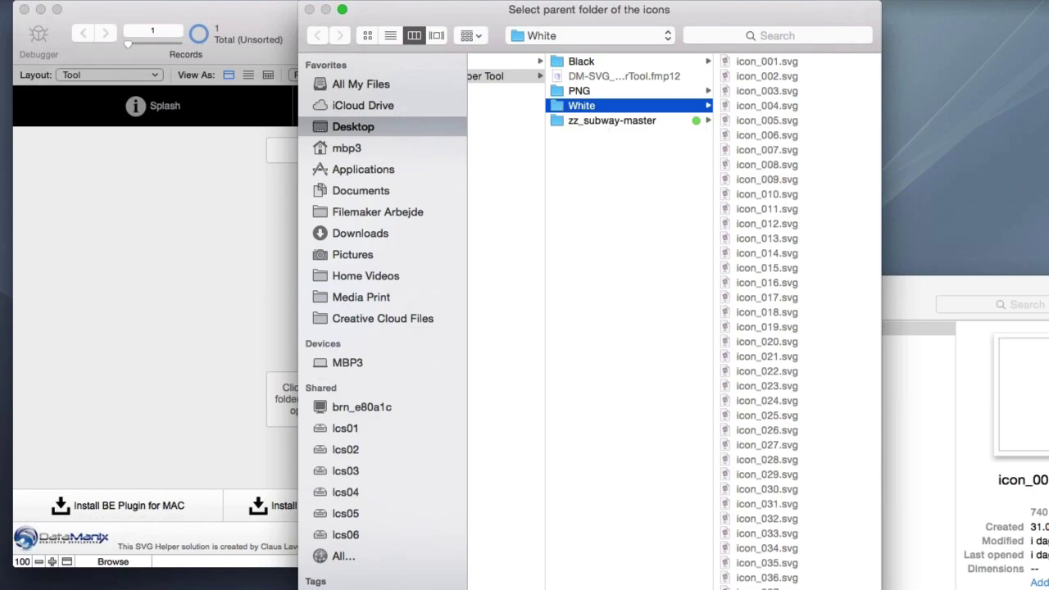
pyautogui.press('Return')
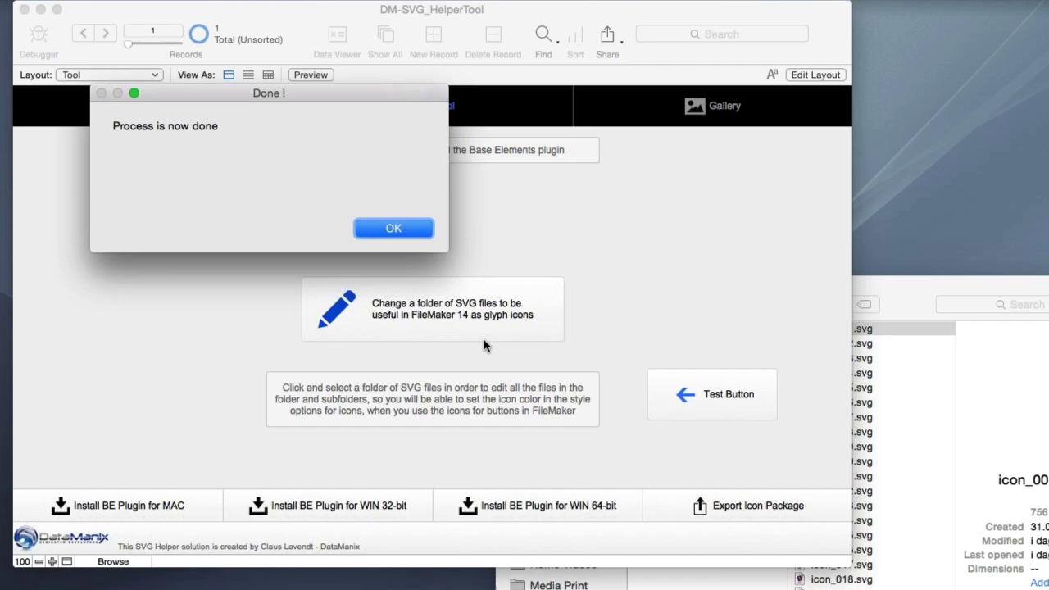
# Dismiss the done message and confirm icon_002.svg carries class="fm_fill" on line 12
pyautogui.click(408, 229)
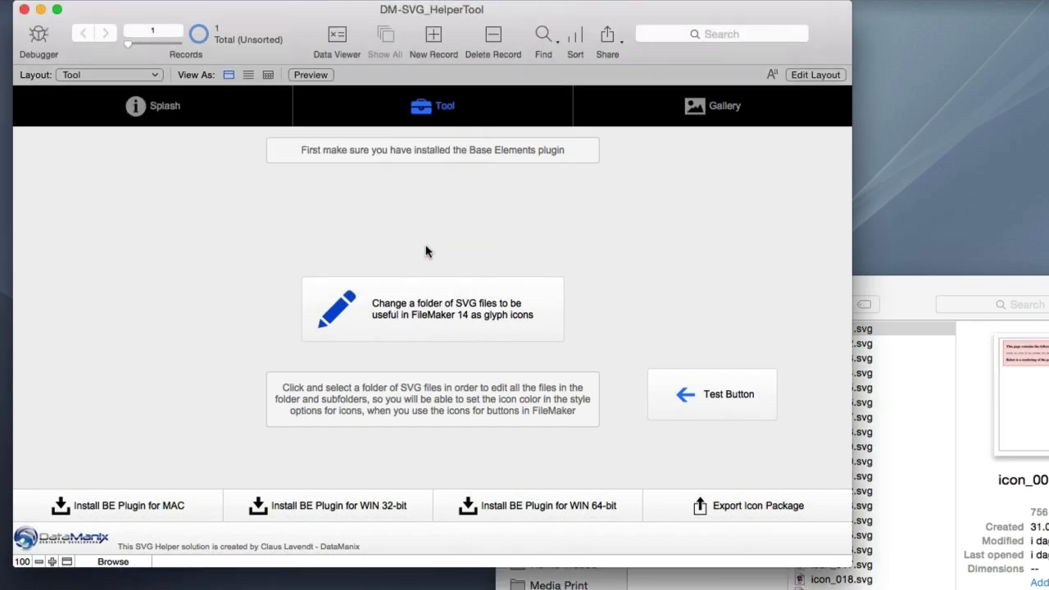
pyautogui.click(903, 291)
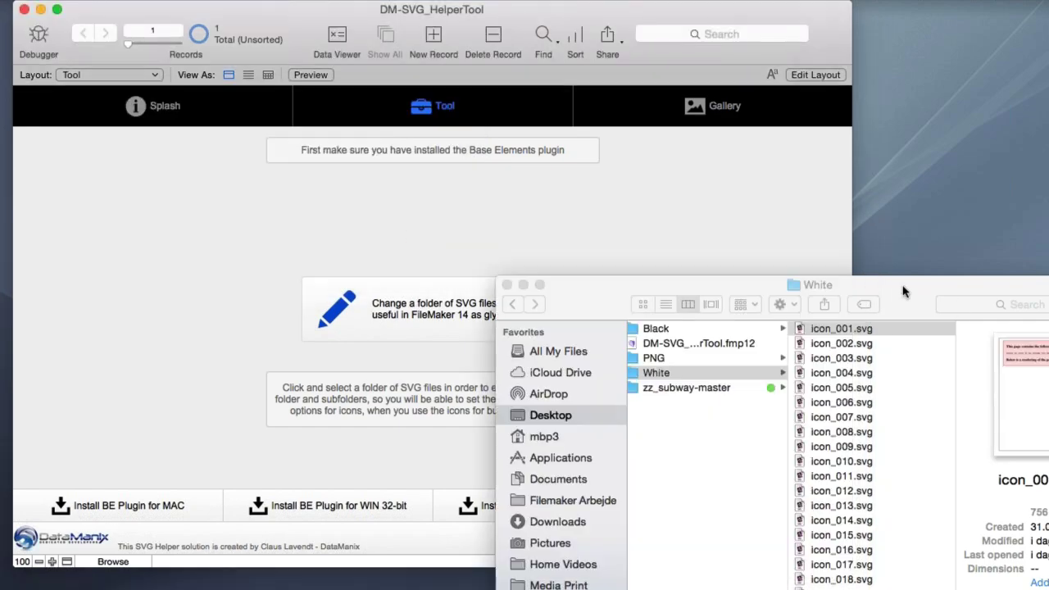
pyautogui.doubleClick(800, 344)
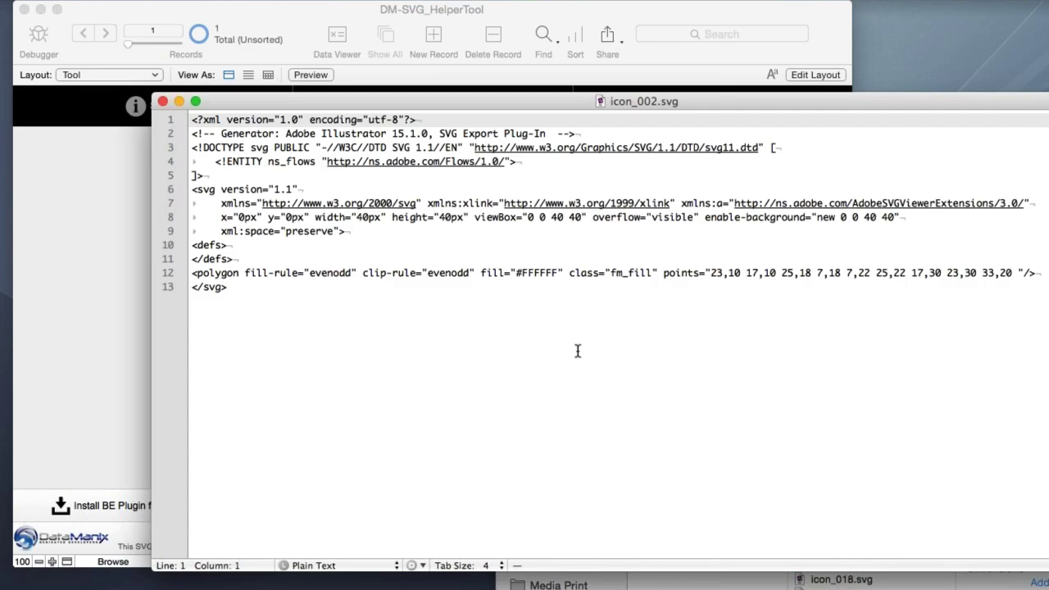
pyautogui.moveTo(568, 273); pyautogui.dragTo(665, 273)
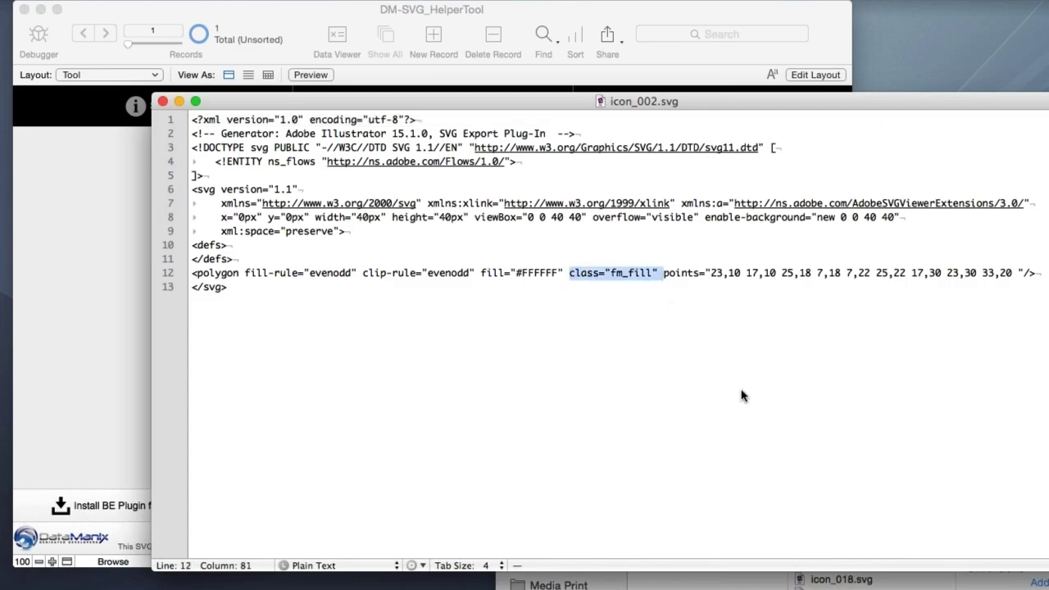
pyautogui.press('super+q')
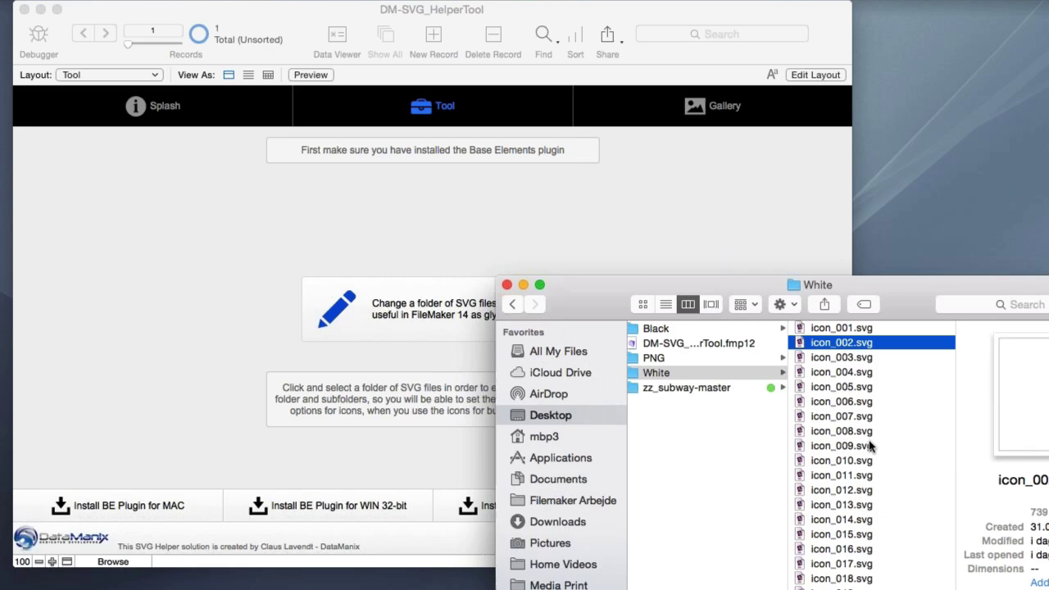
# Confirm icon_302.svg also carries class="fm_fill", then return to the helper tool
pyautogui.scroll(-15, 852, 459)
pyautogui.doubleClick(836, 531)
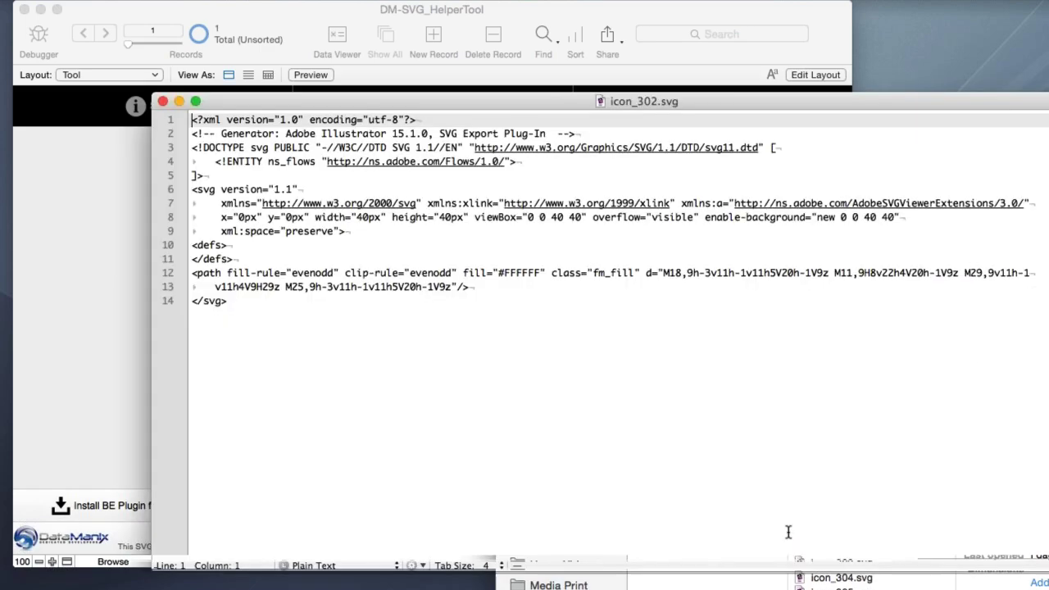
pyautogui.moveTo(551, 272); pyautogui.dragTo(638, 275)
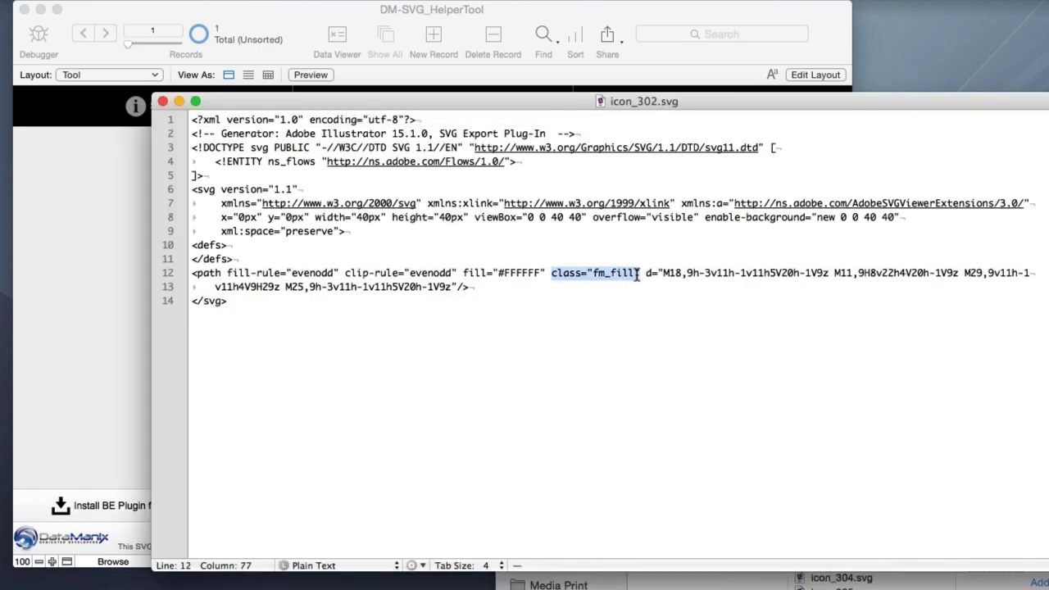
pyautogui.press('super+q')
pyautogui.click(572, 238)
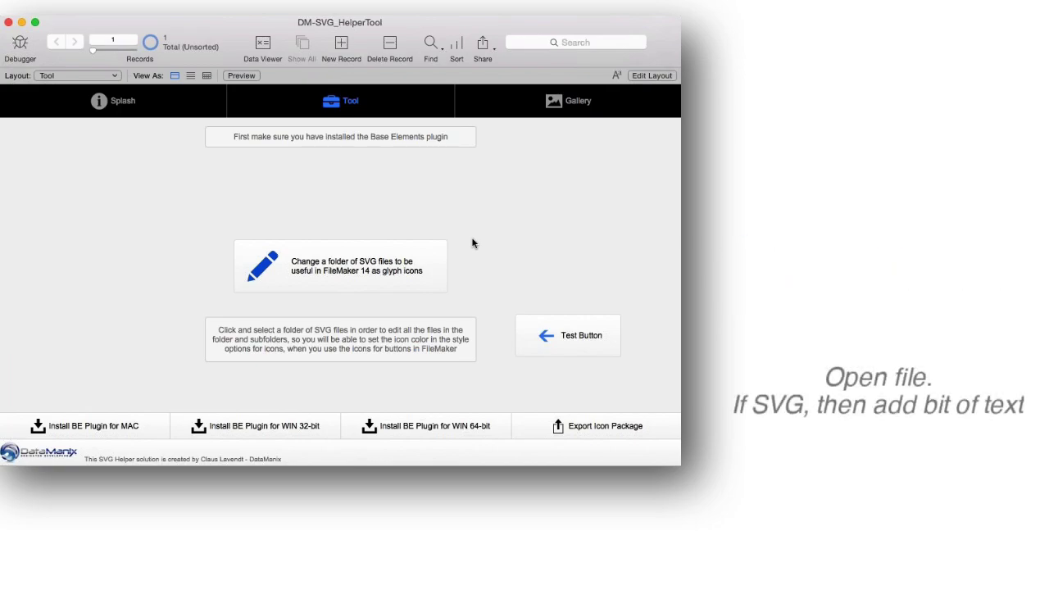
# Show the 'Edit SVG files - mini icons' script in Script Workspace and scroll its steps
pyautogui.press('super+shift+s')
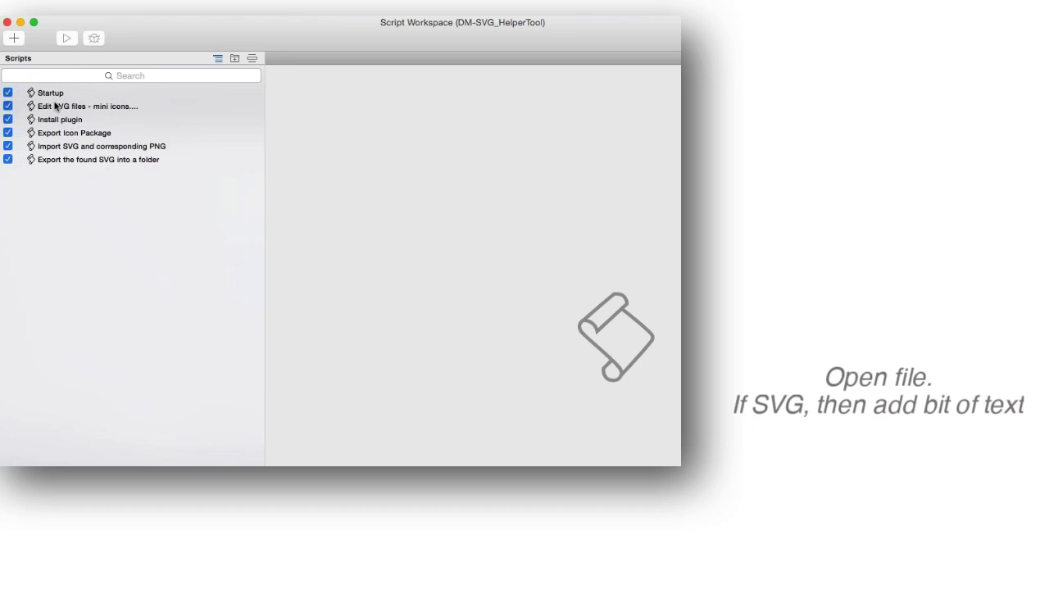
pyautogui.click(56, 106)
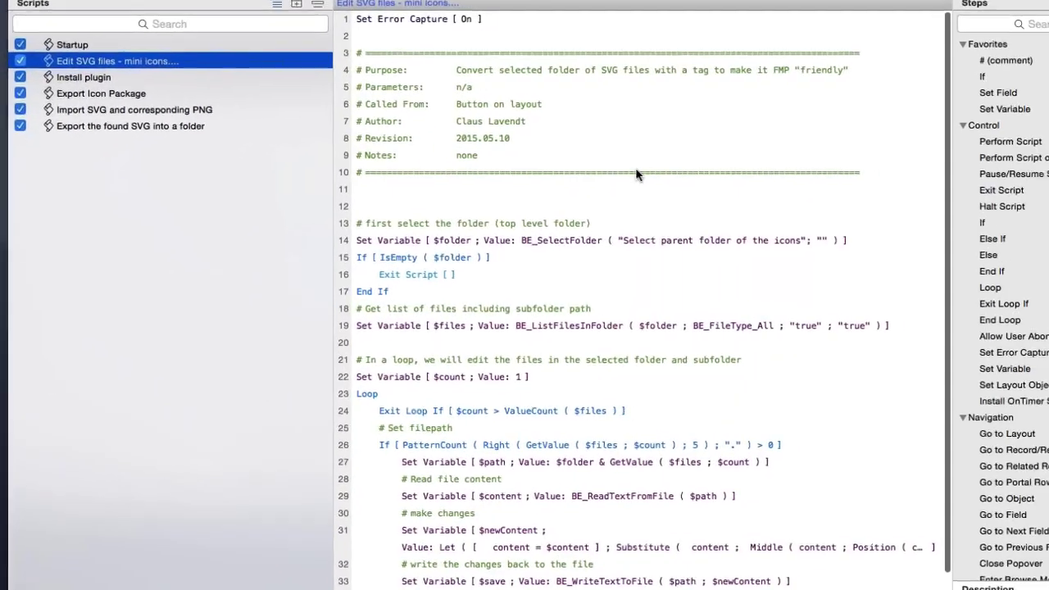
pyautogui.scroll(-3, 738, 221)
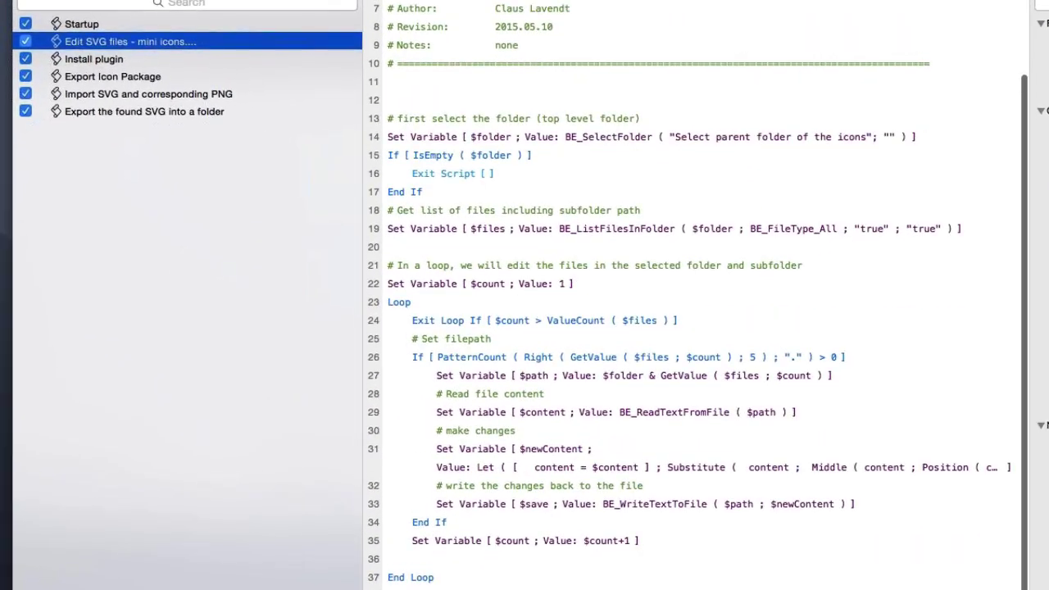
pyautogui.scroll(-1, 715, 376)
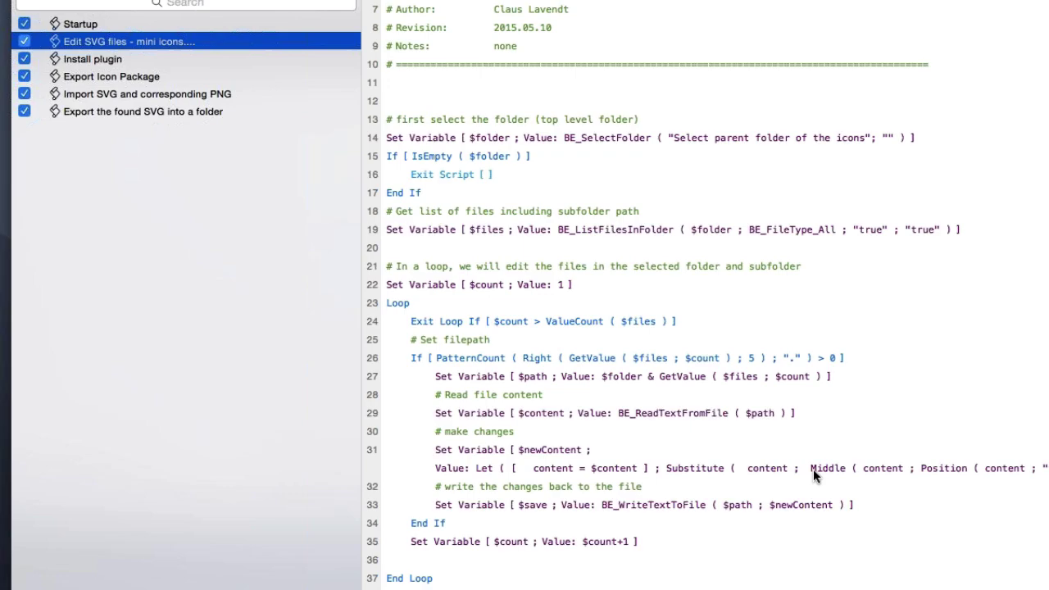
# Review the $newContent calculation without changing it, then select the $save write-back step
pyautogui.doubleClick(860, 467)
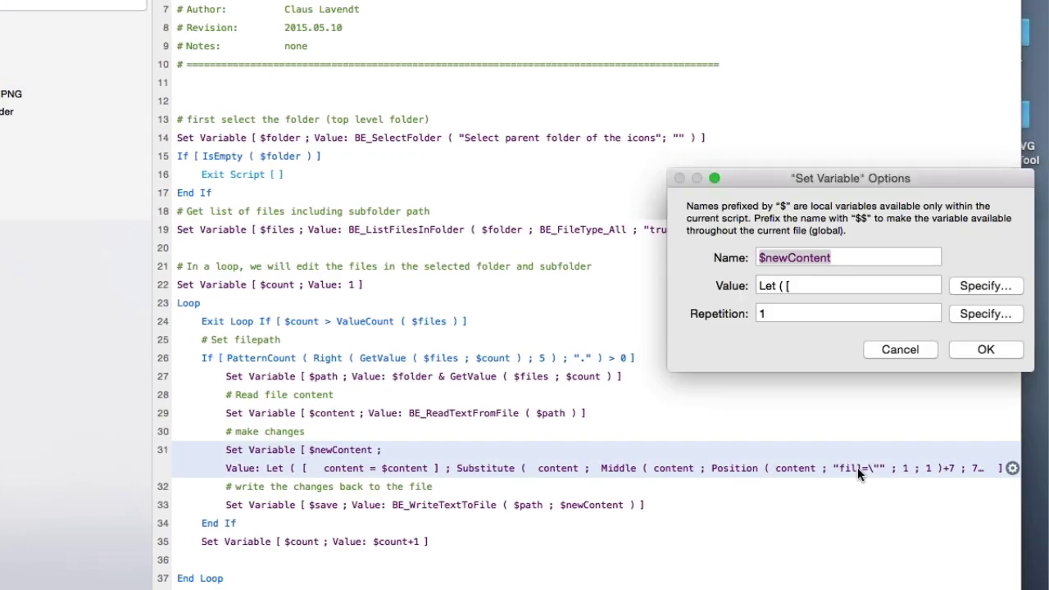
pyautogui.click(925, 345)
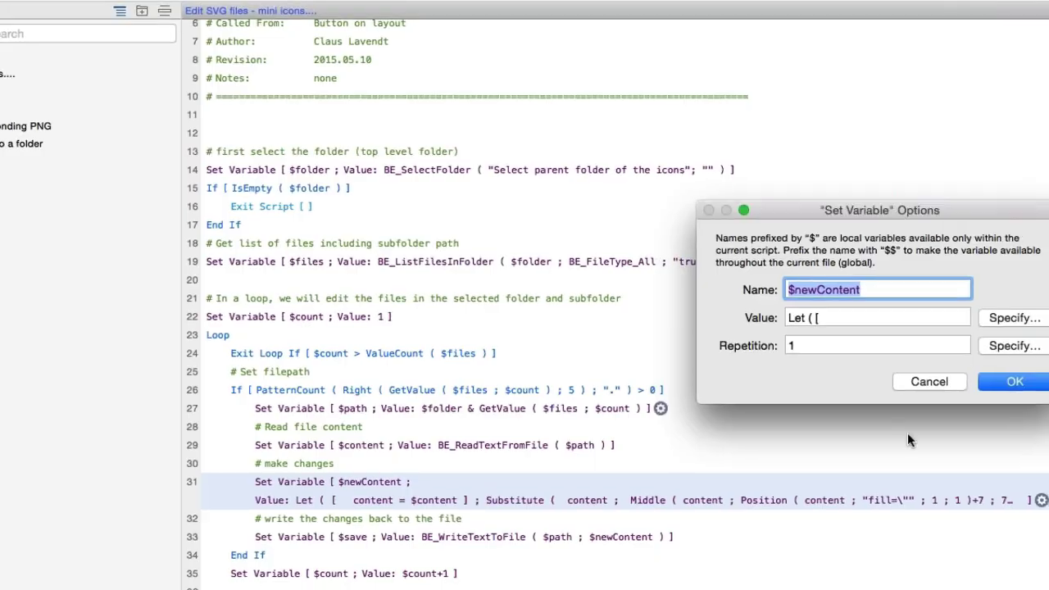
pyautogui.click(939, 382)
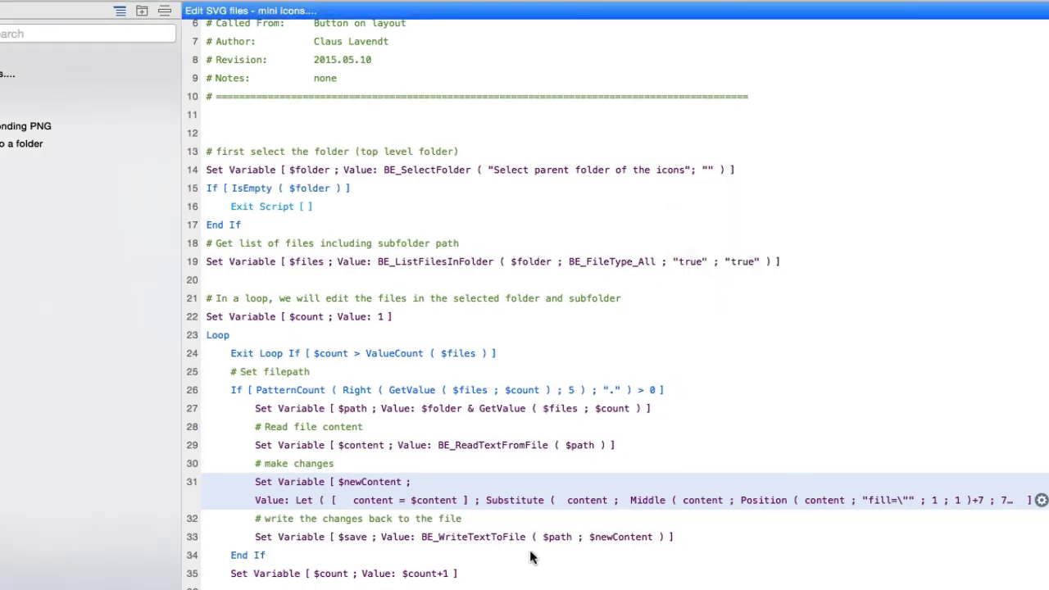
pyautogui.click(332, 532)
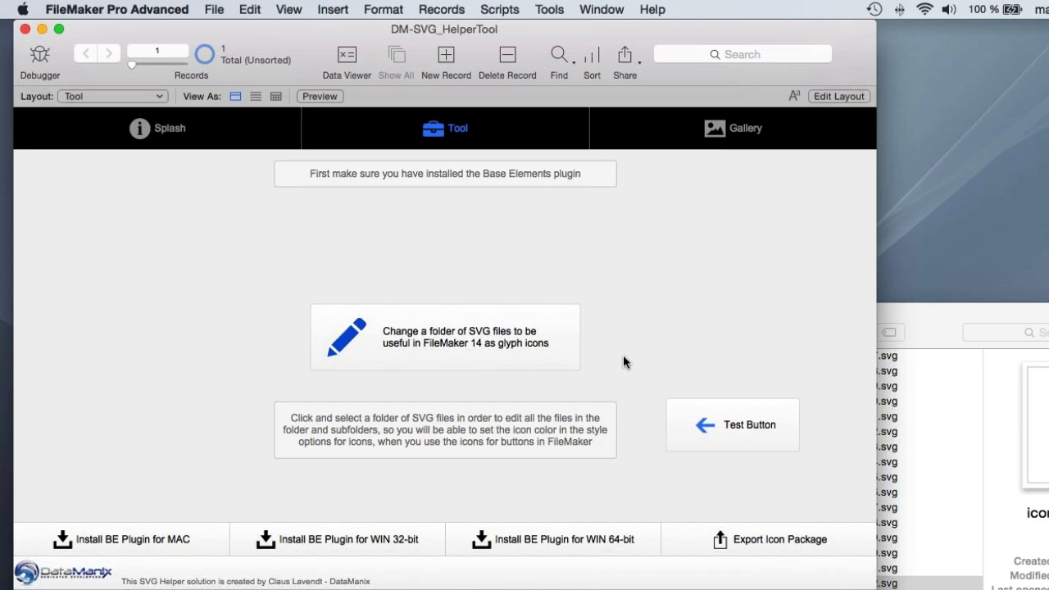
# In Layout mode, insert icon_055.svg as the Test Button's icon
pyautogui.press('super+l')
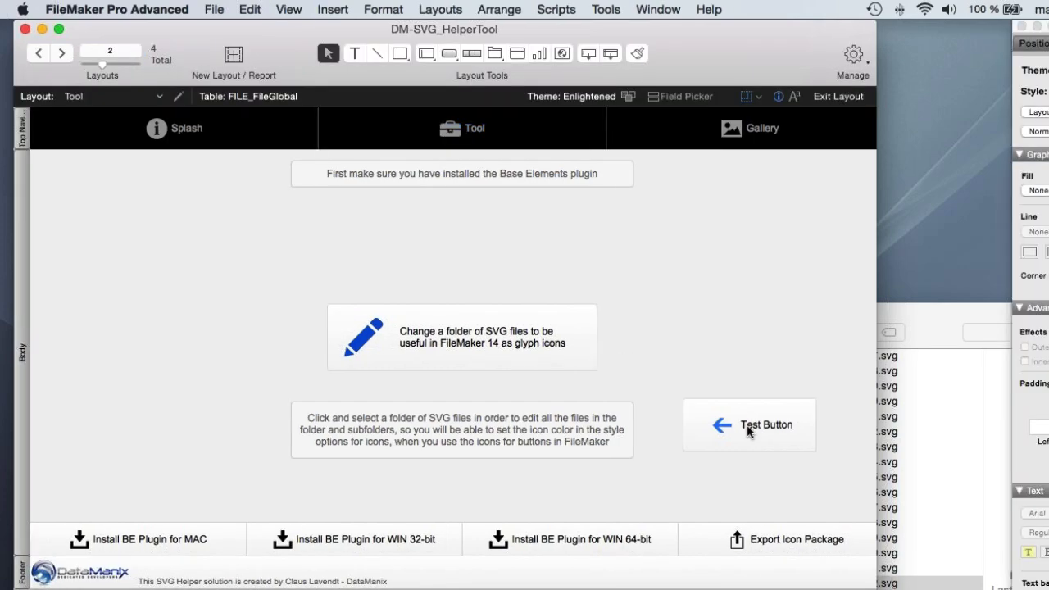
pyautogui.doubleClick(747, 425)
pyautogui.moveTo(704, 348); pyautogui.dragTo(383, 170)
pyautogui.click(318, 380)
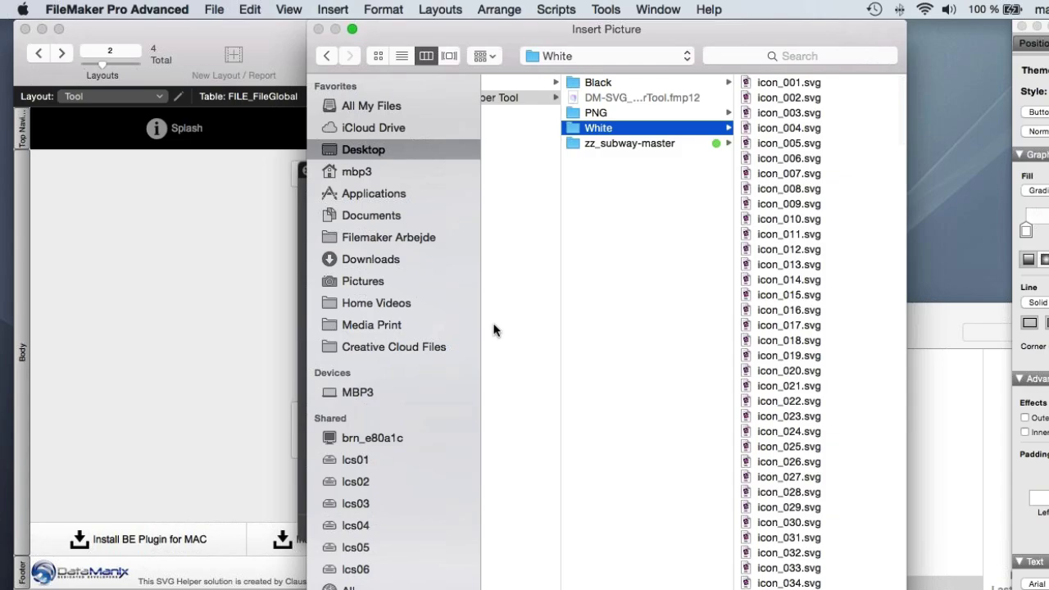
pyautogui.scroll(-10, 771, 374)
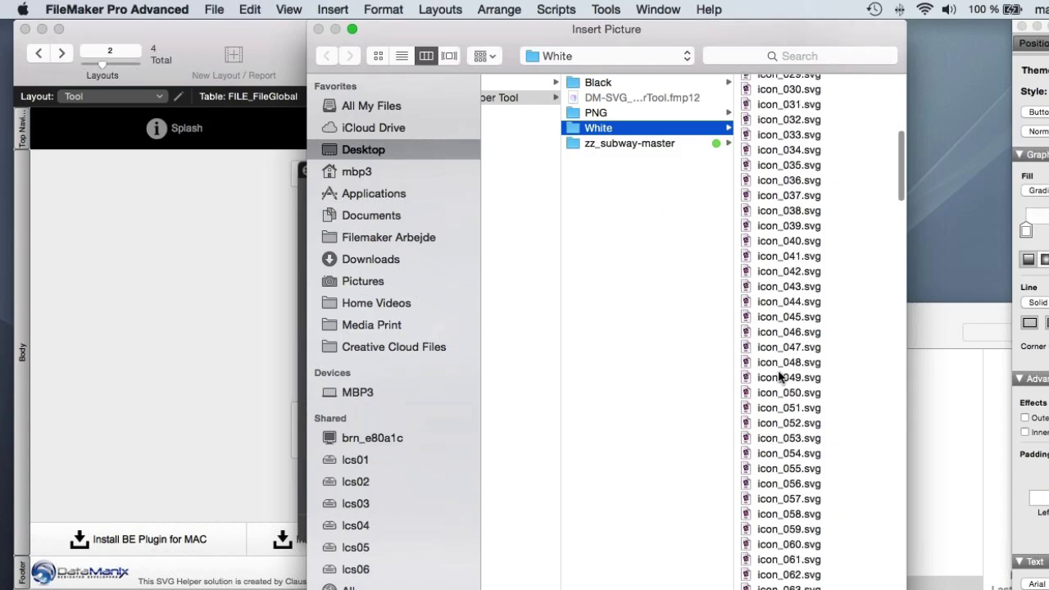
pyautogui.click(802, 448)
pyautogui.press('Return')
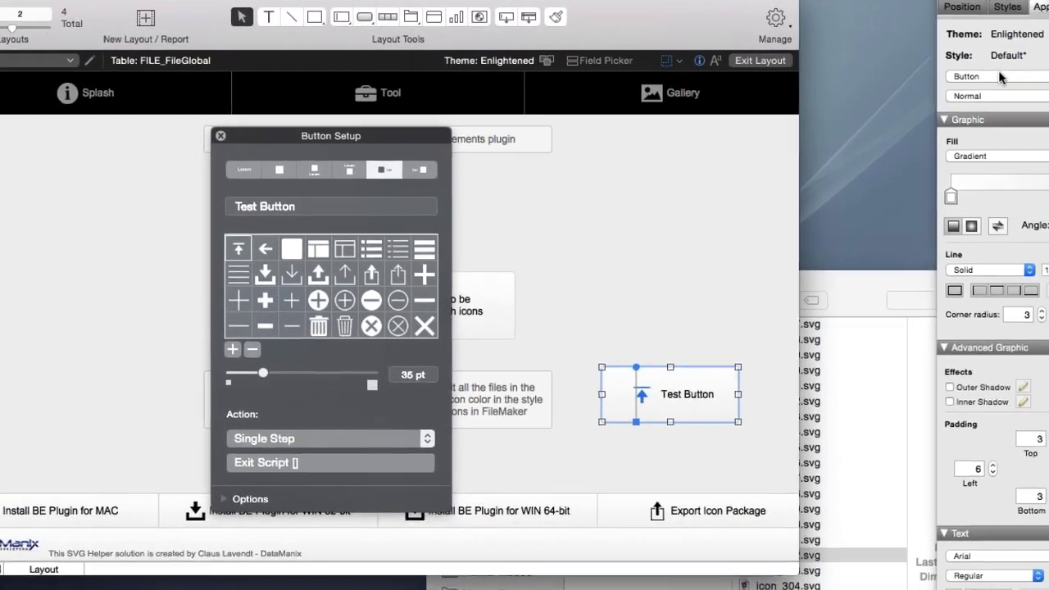
# Apply the Button: Icon style with a maroon normal icon fill
pyautogui.click(999, 76)
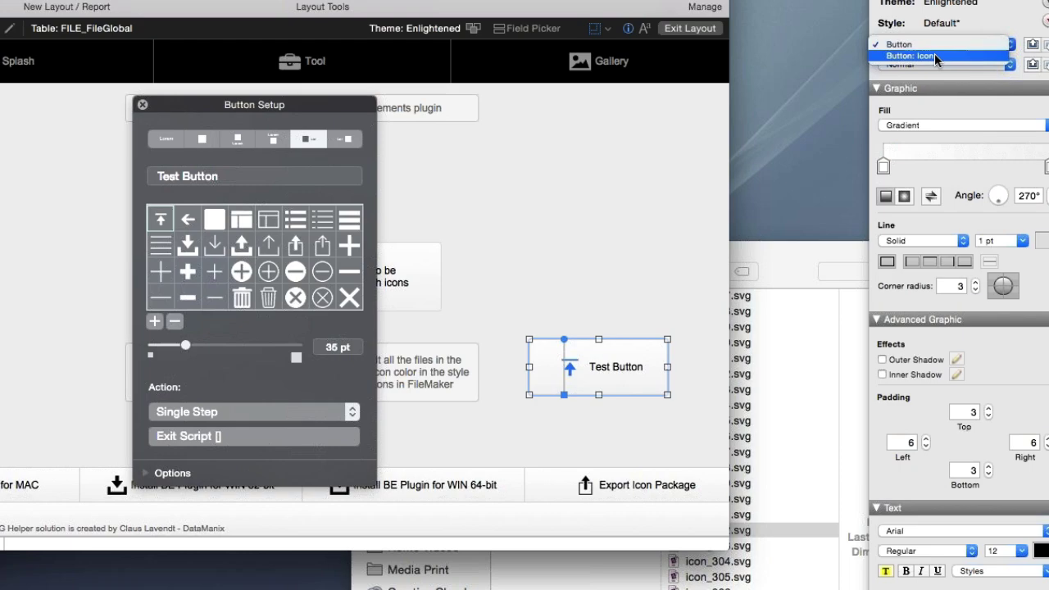
pyautogui.click(1003, 87)
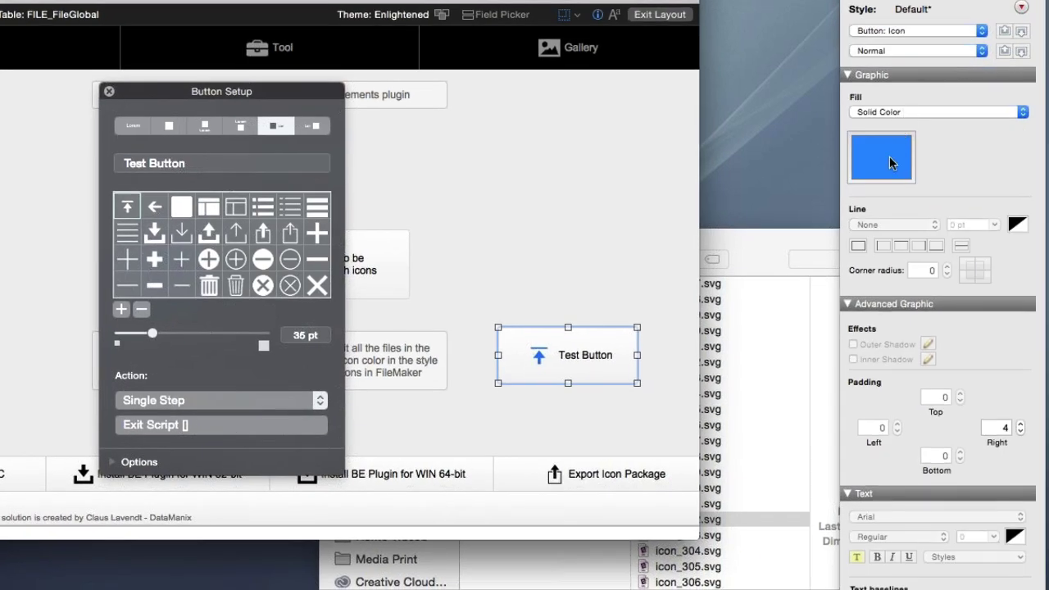
pyautogui.click(892, 163)
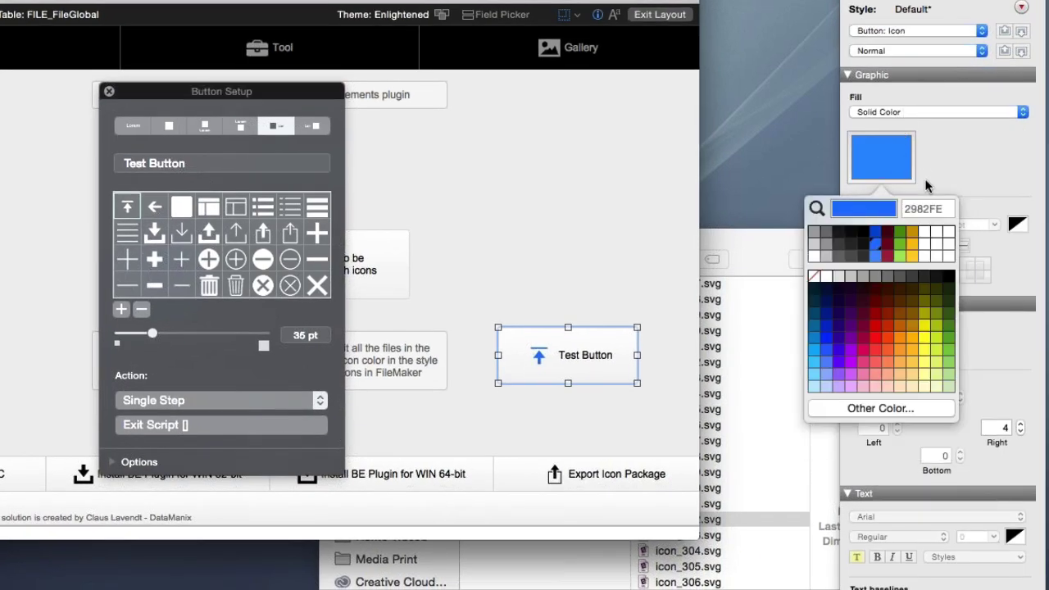
pyautogui.click(811, 368)
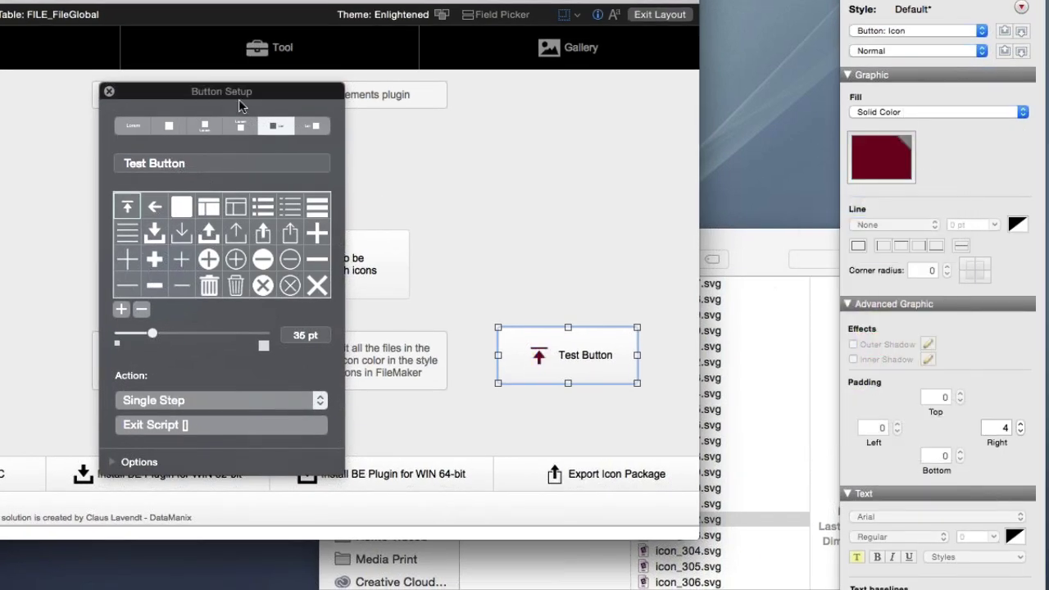
# Make the icon green on Hover and yellow when Pressed, then return to Browse mode
pyautogui.click(934, 49)
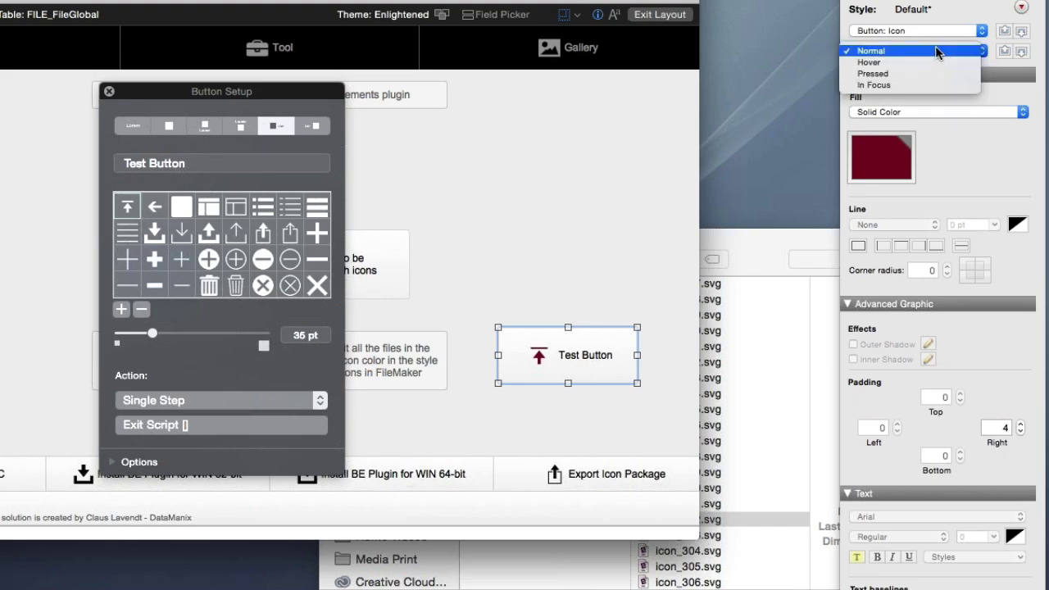
pyautogui.click(938, 64)
pyautogui.click(890, 159)
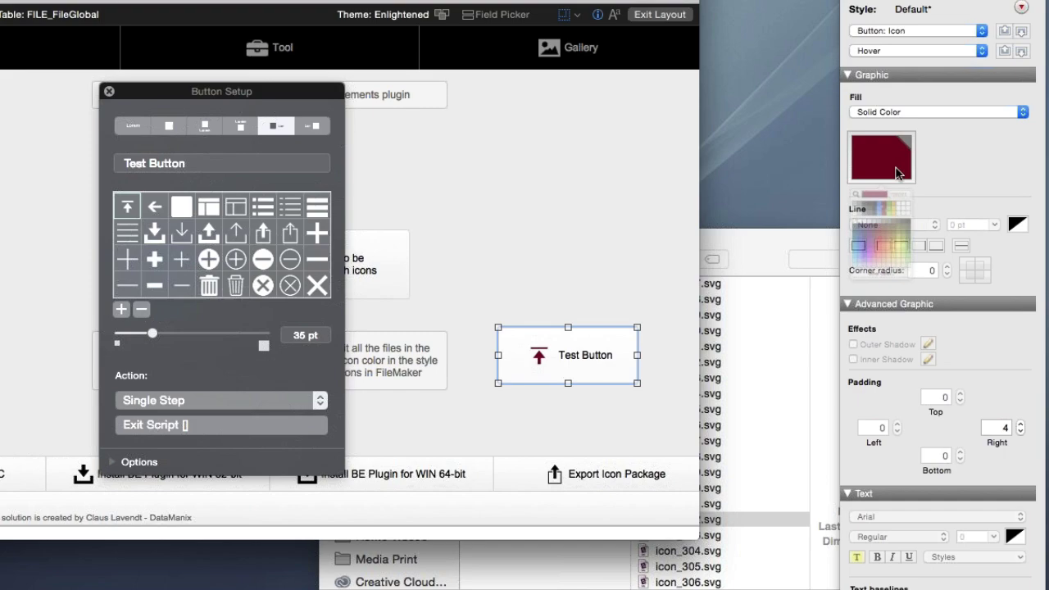
pyautogui.click(911, 235)
pyautogui.click(901, 50)
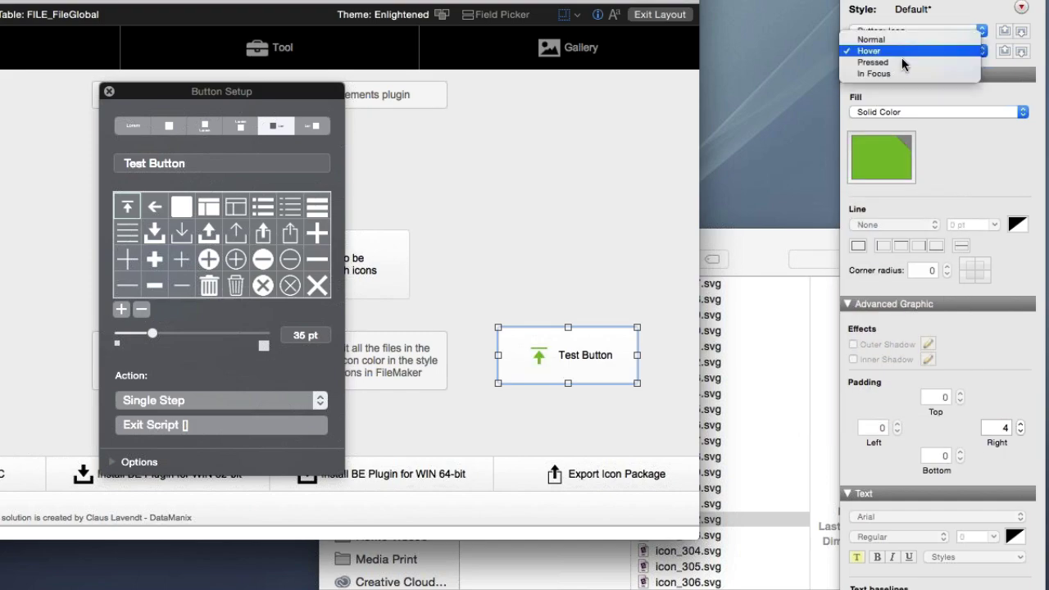
pyautogui.click(901, 68)
pyautogui.click(888, 168)
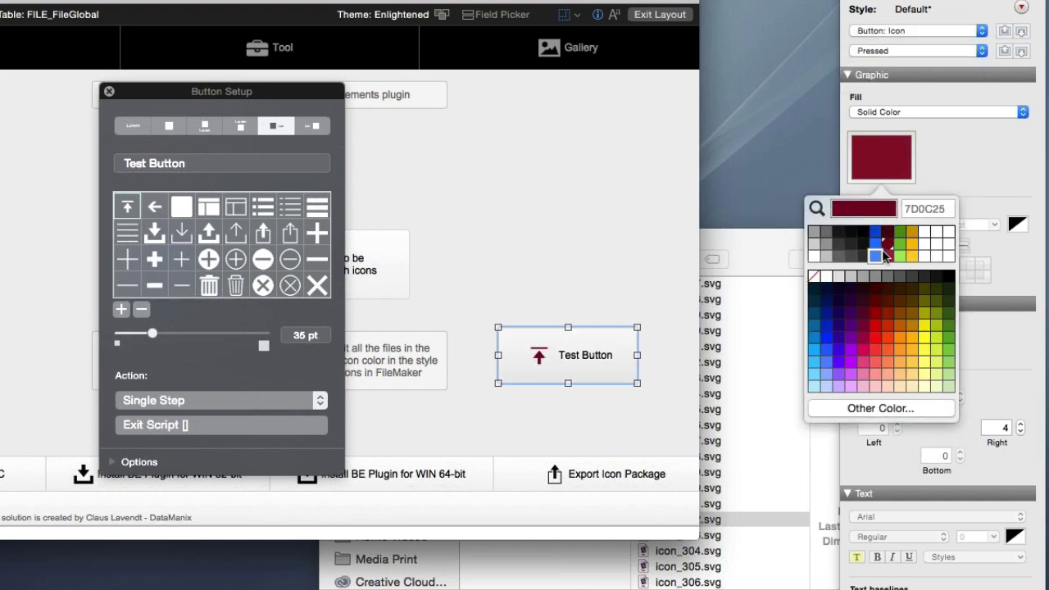
pyautogui.click(911, 244)
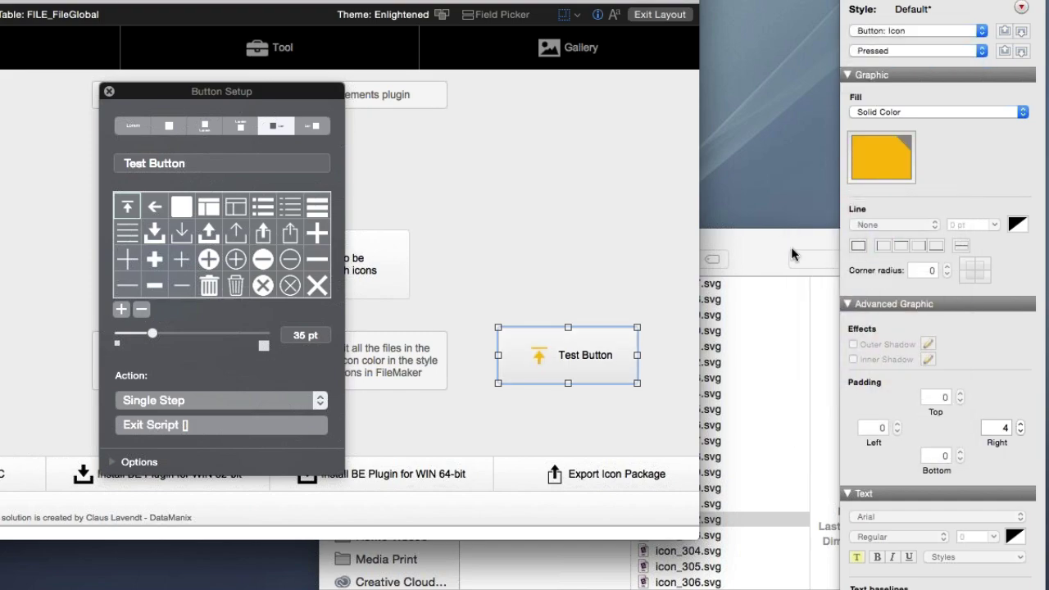
pyautogui.click(624, 250)
pyautogui.press('super+b')
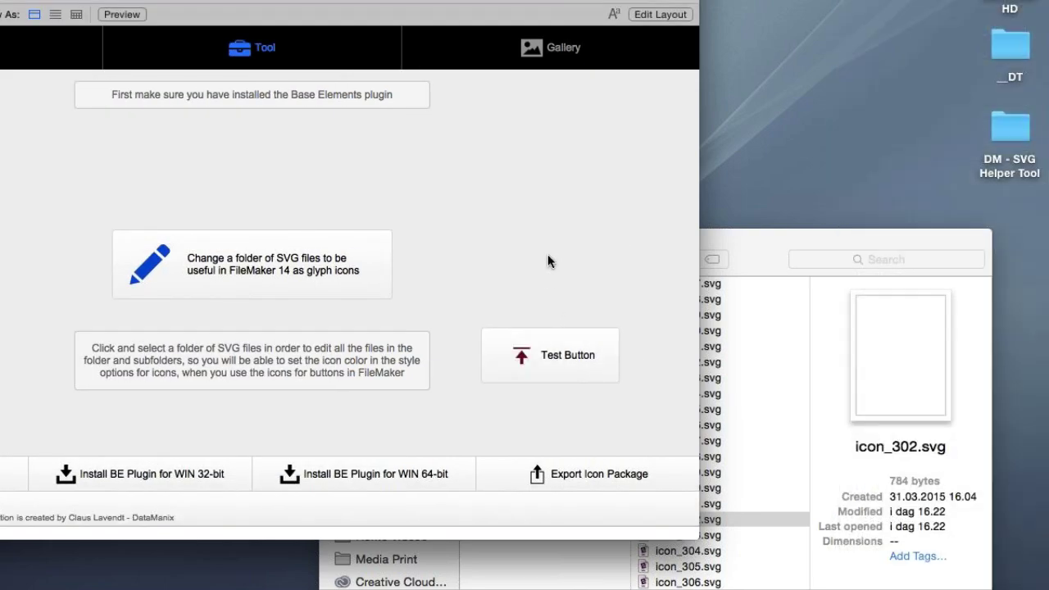
# Test the Test Button's hover and pressed colours, then bring the White icons folder forward
pyautogui.click(554, 349)
pyautogui.click(554, 351)
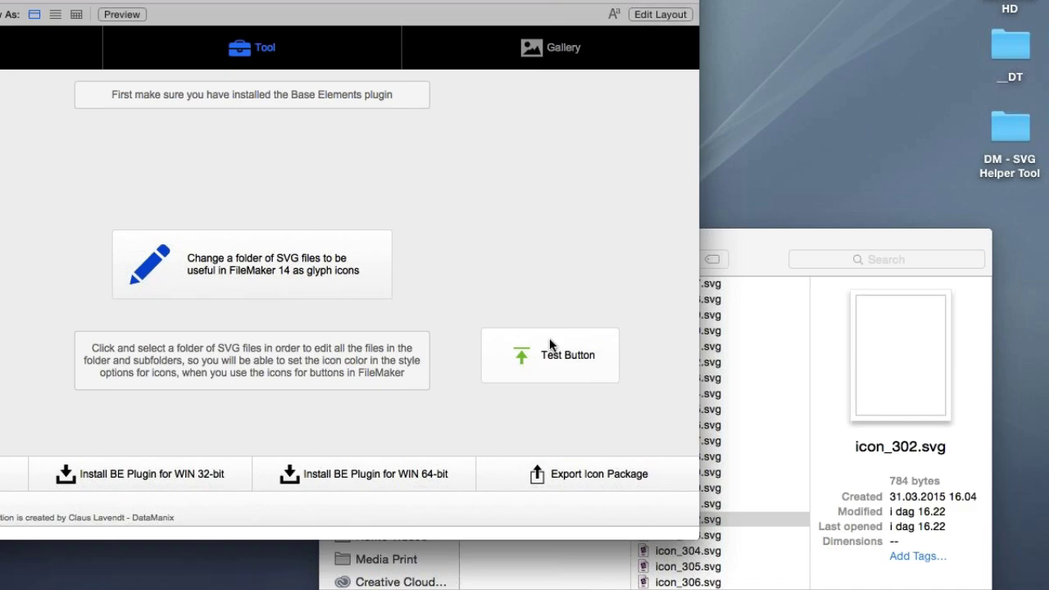
pyautogui.click(554, 361)
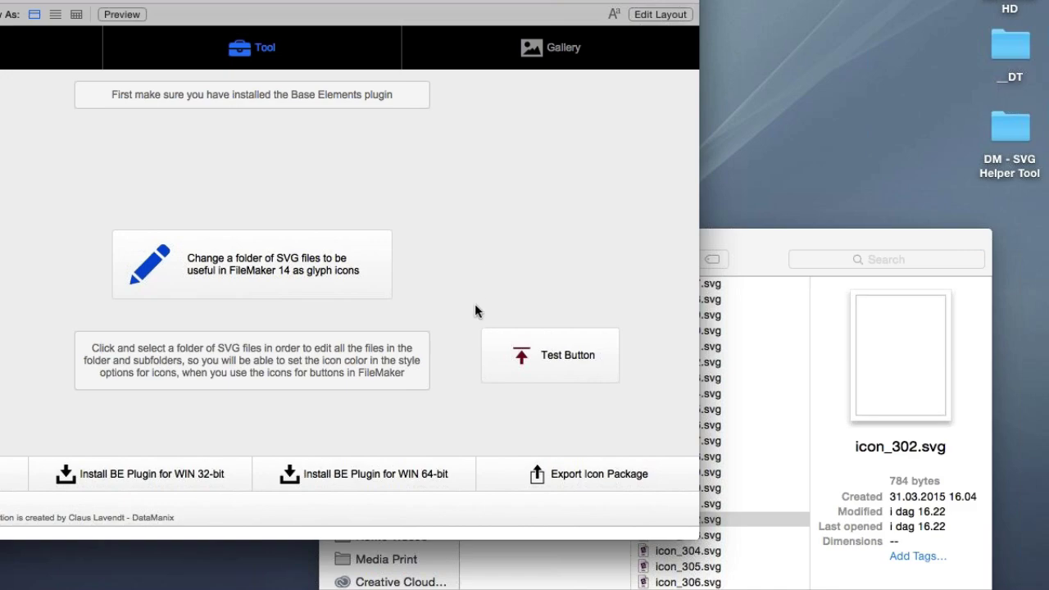
pyautogui.click(523, 369)
pyautogui.click(726, 237)
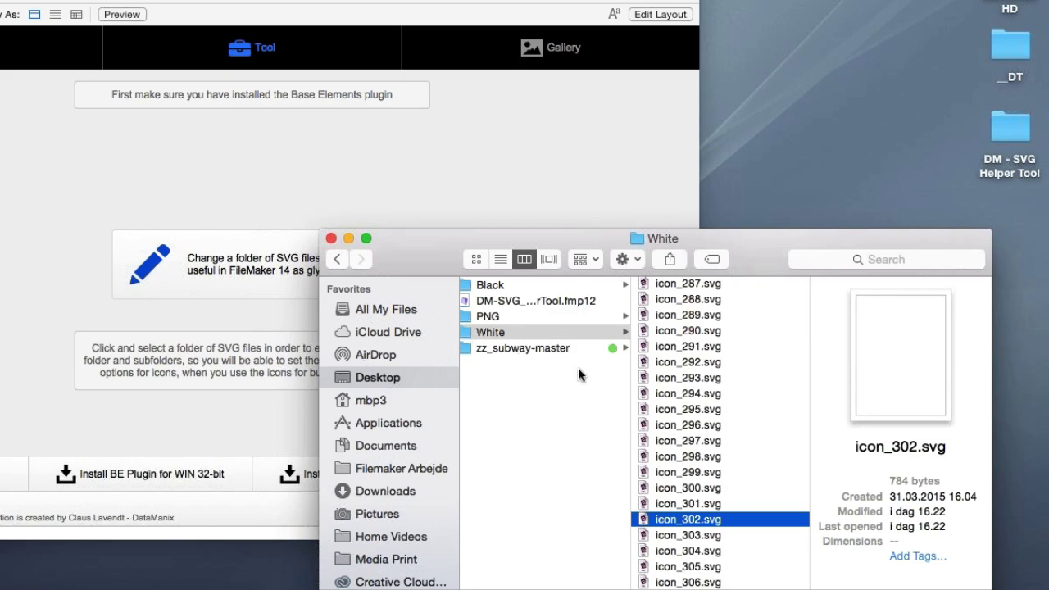
# Compare the PNG and White folders in Finder, then show the helper's empty Gallery layout
pyautogui.click(487, 318)
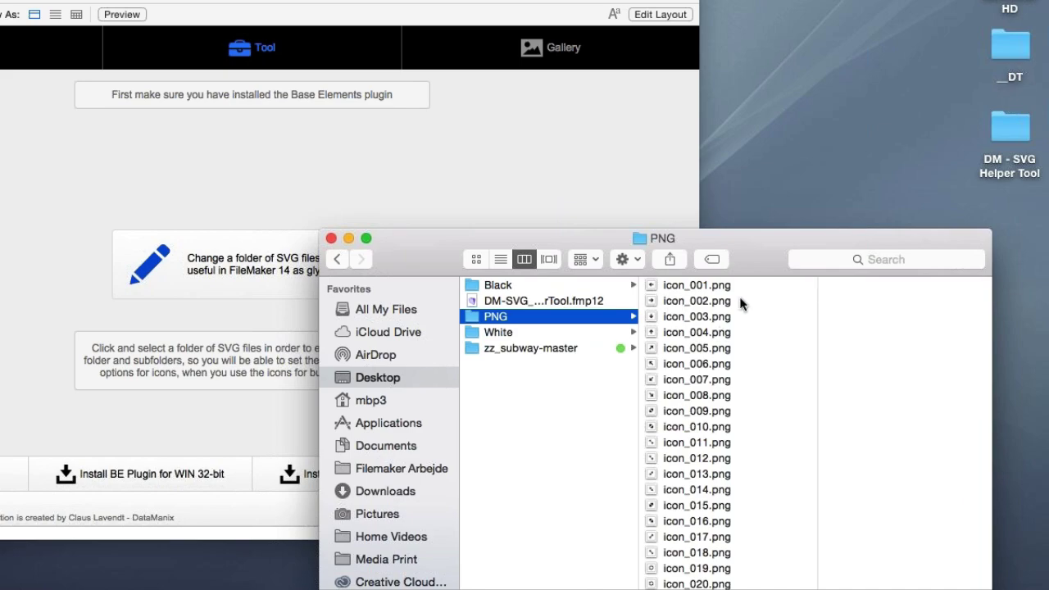
pyautogui.click(510, 334)
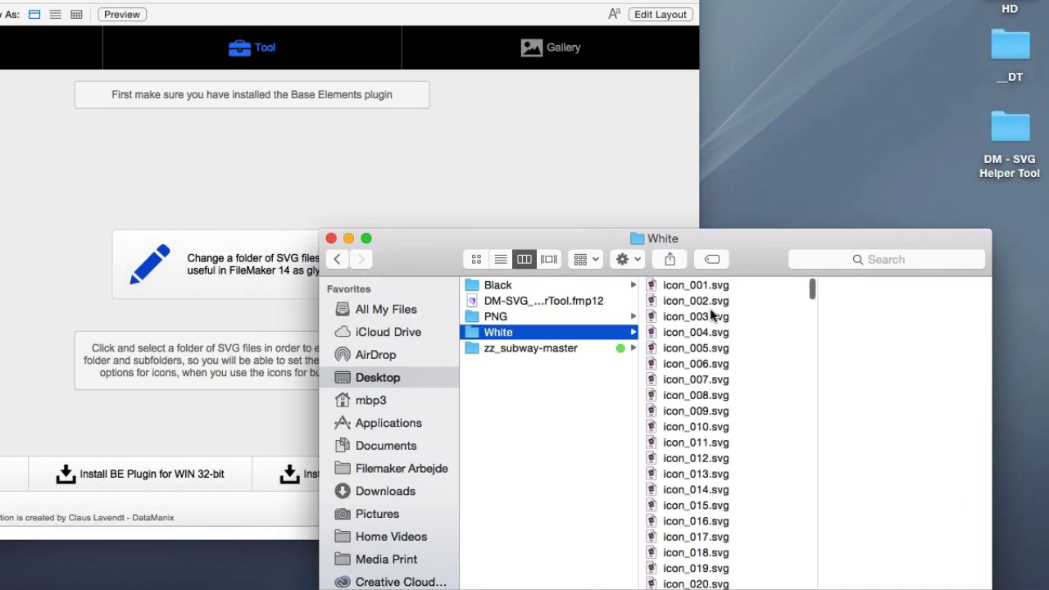
pyautogui.click(524, 319)
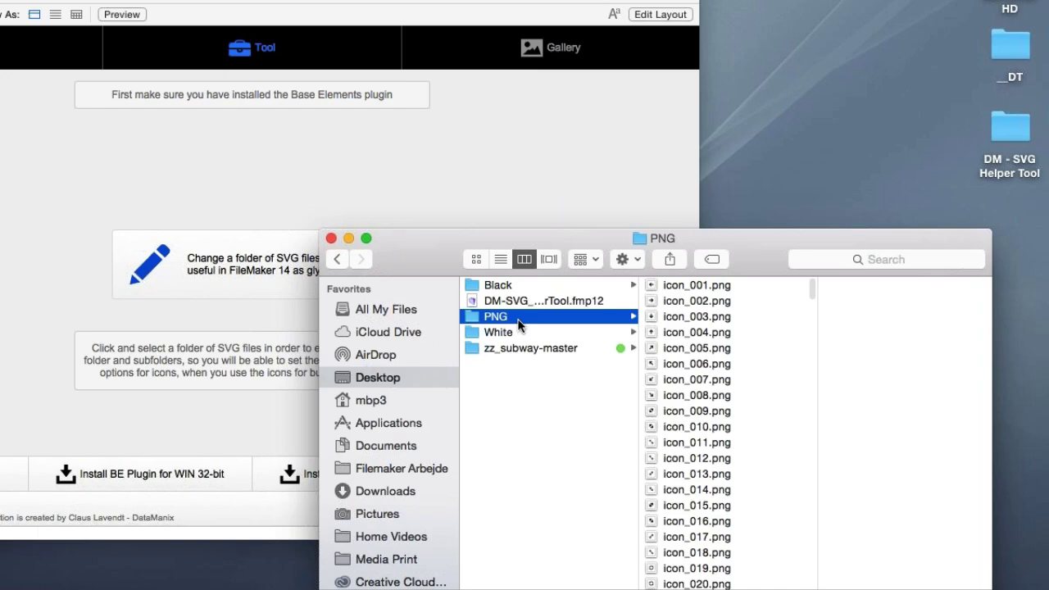
pyautogui.click(524, 174)
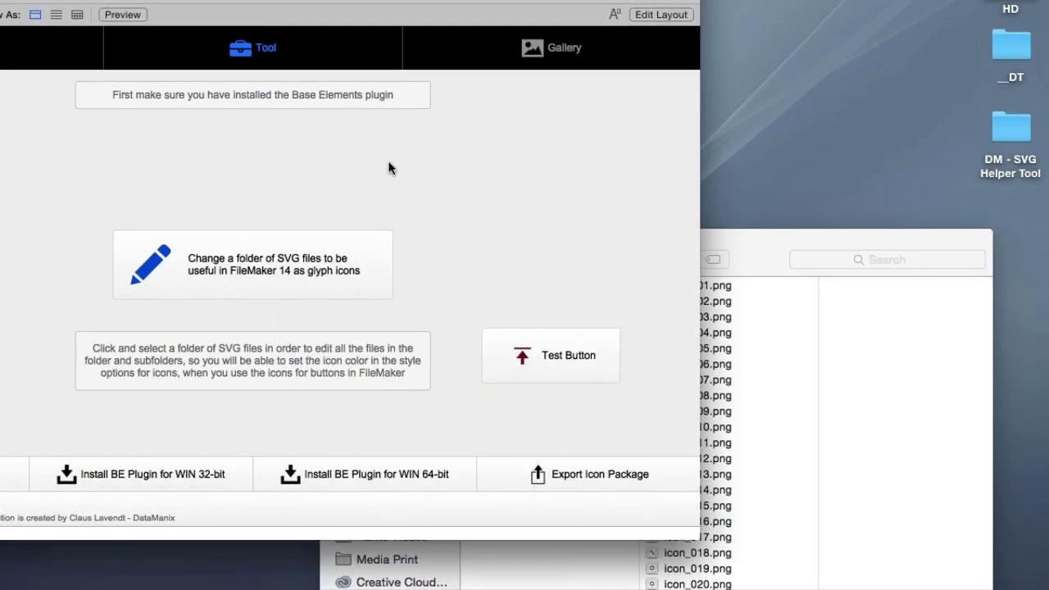
pyautogui.click(557, 48)
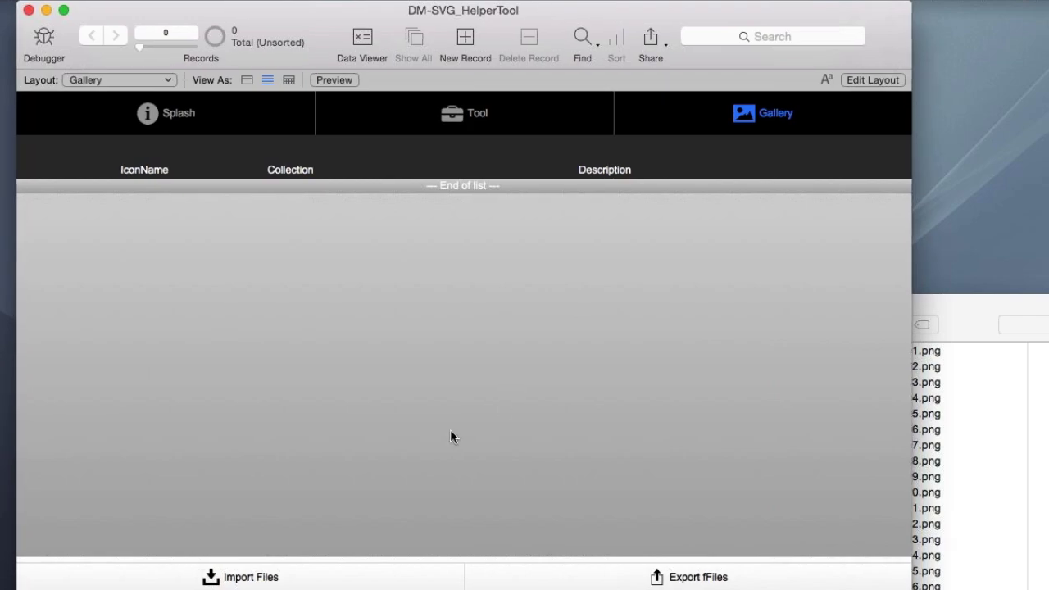
# Import the White folder's SVGs with PNG folder previews, producing 306 gallery records
pyautogui.click(269, 577)
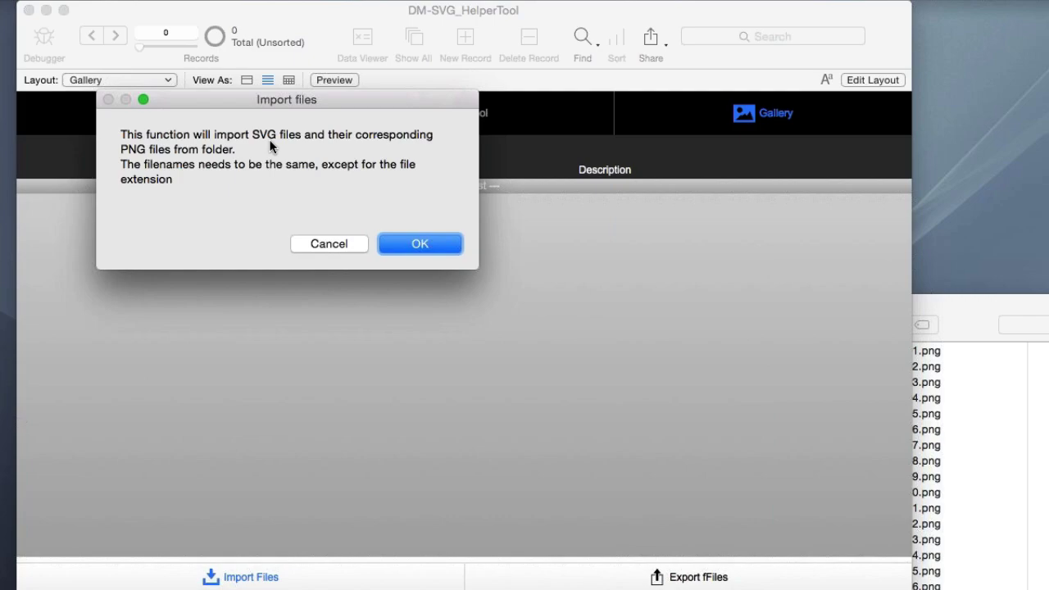
pyautogui.click(419, 244)
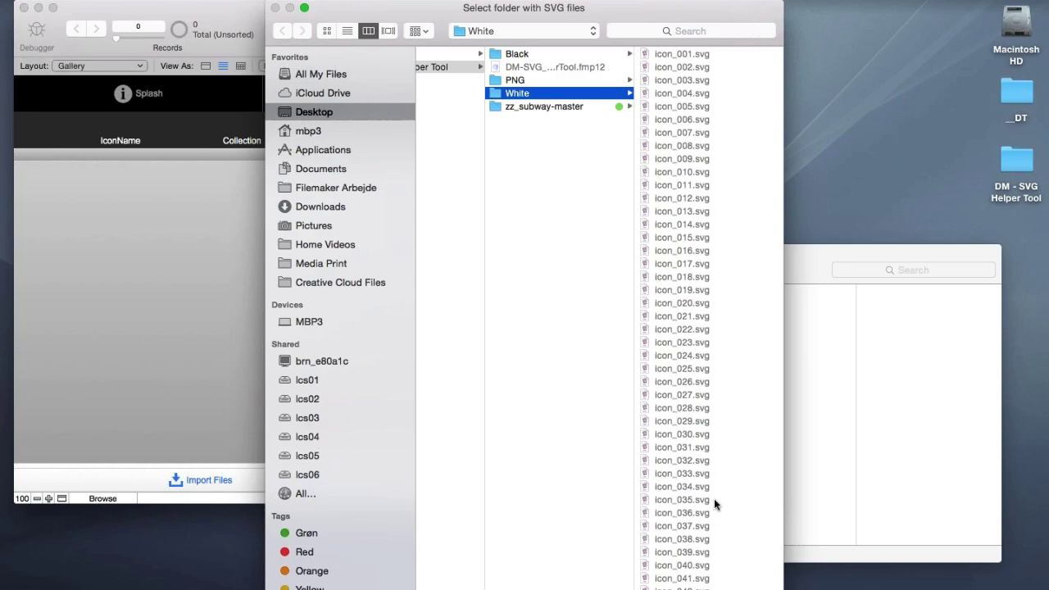
pyautogui.press('Return')
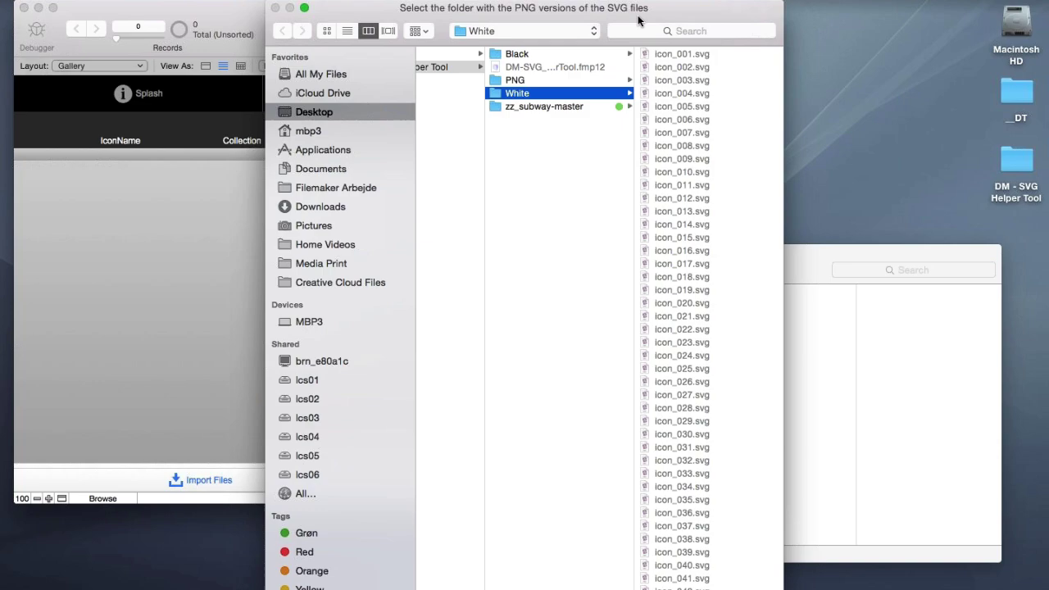
pyautogui.click(511, 81)
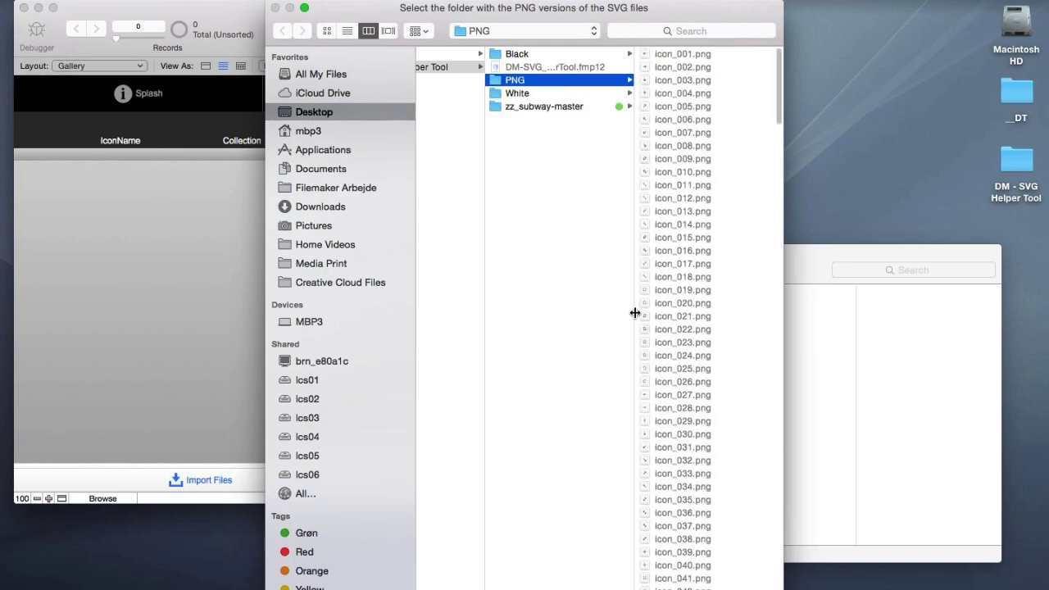
pyautogui.press('Return')
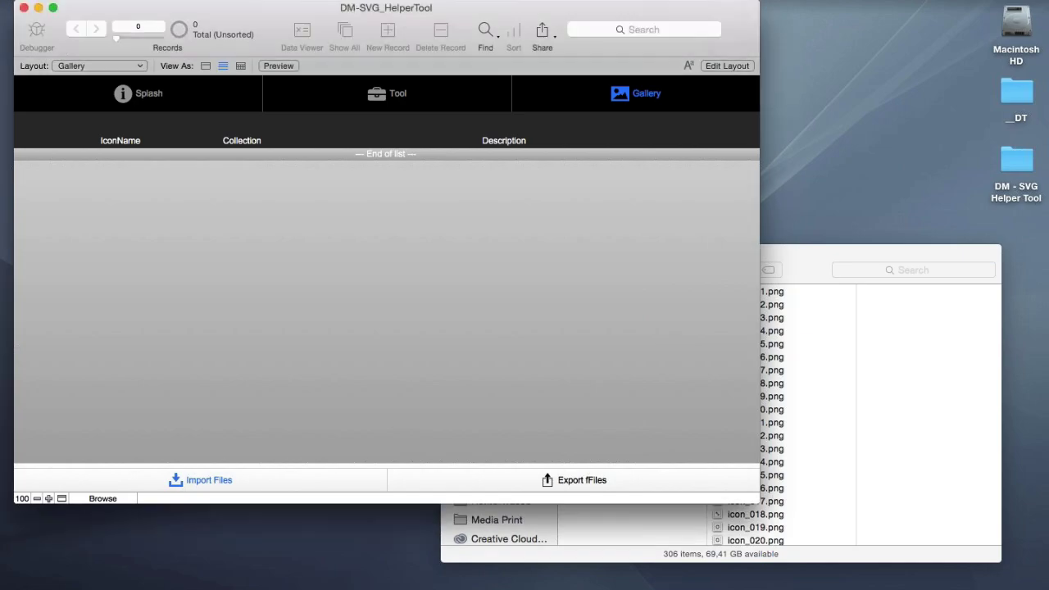
pyautogui.click(350, 202)
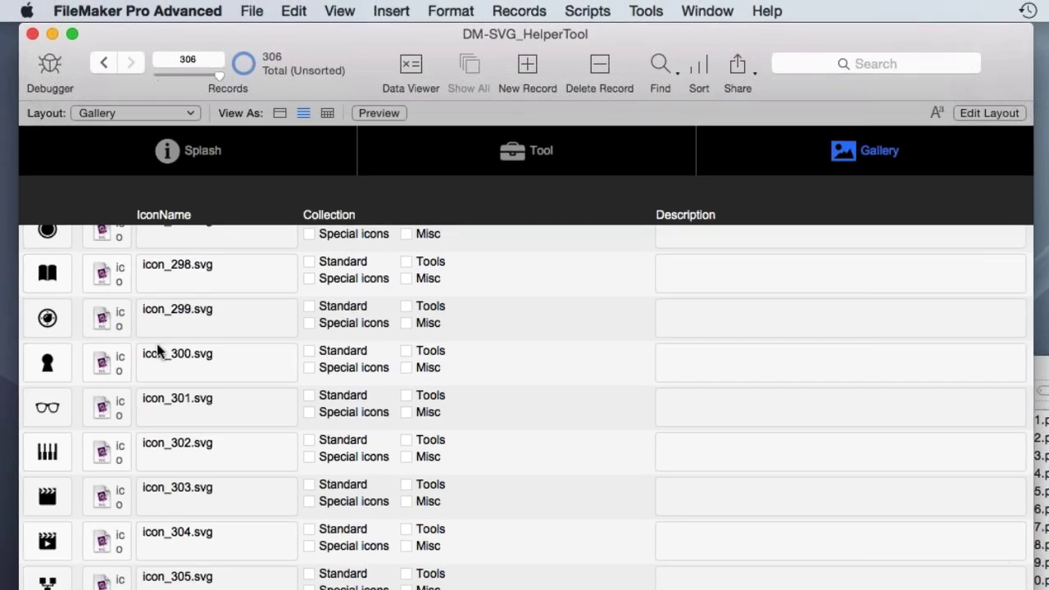
pyautogui.scroll(5, 164, 355)
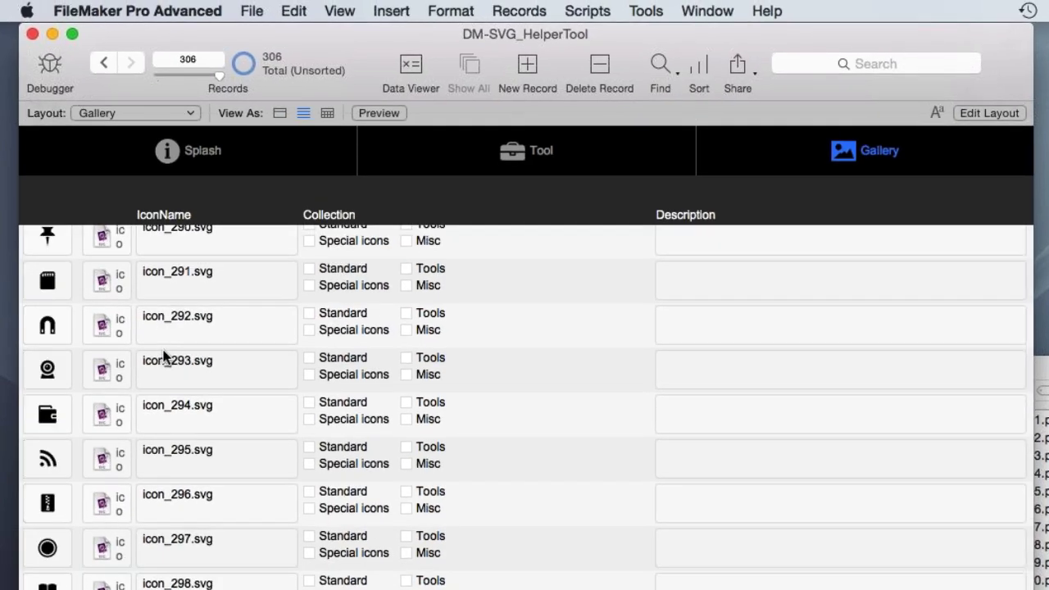
pyautogui.scroll(20, 163, 355)
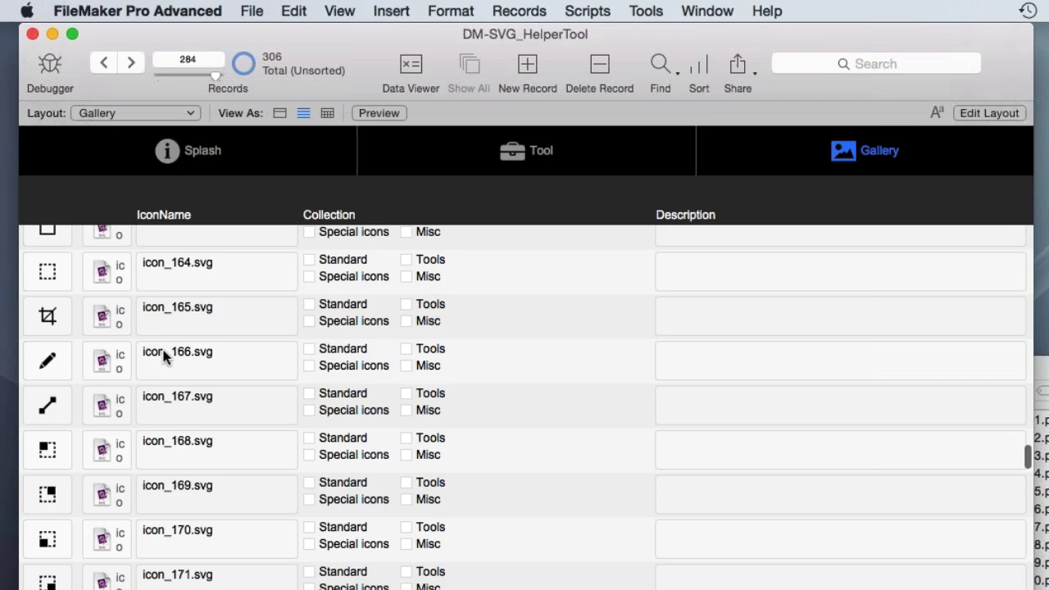
pyautogui.scroll(13, 164, 355)
pyautogui.scroll(3, 270, 263)
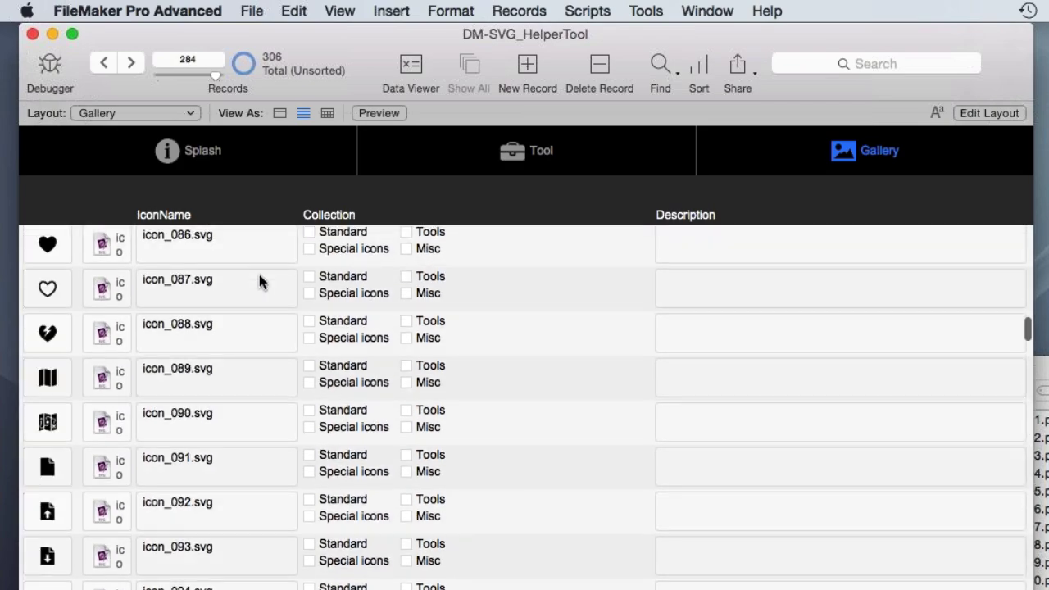
pyautogui.scroll(17, 258, 281)
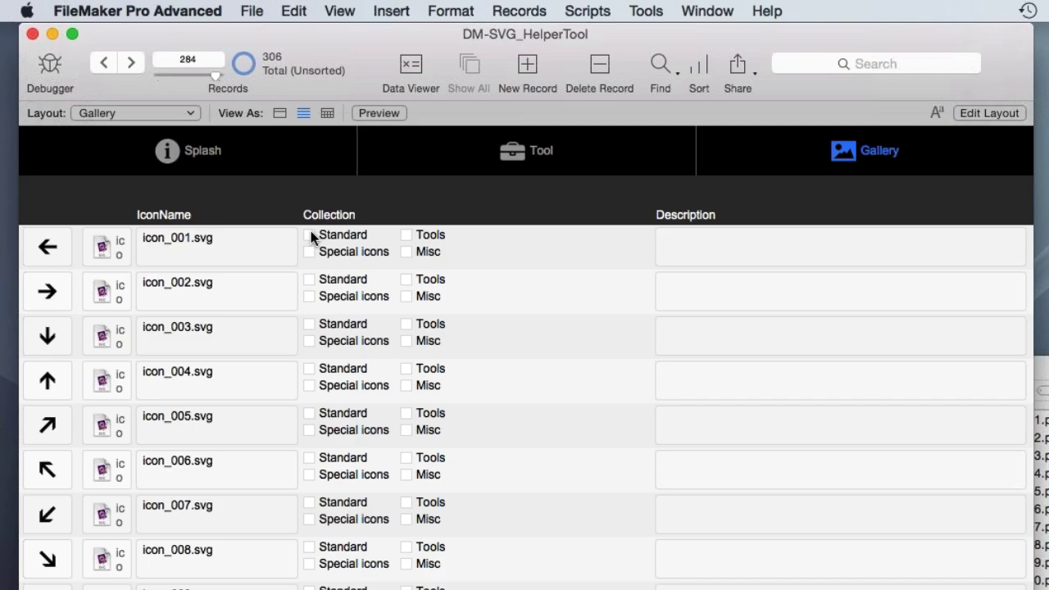
pyautogui.click(501, 254)
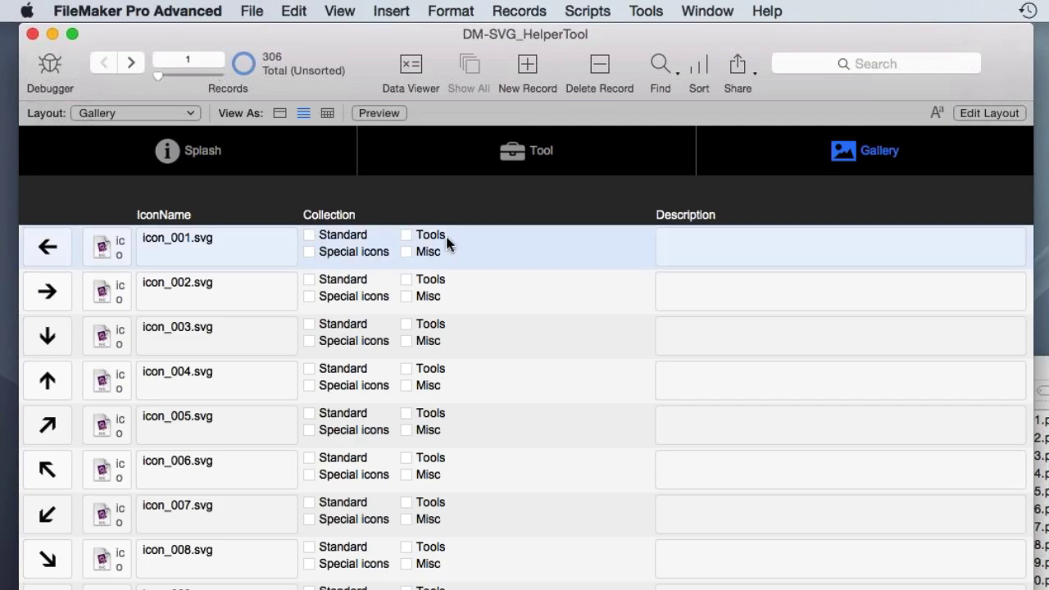
pyautogui.click(256, 11)
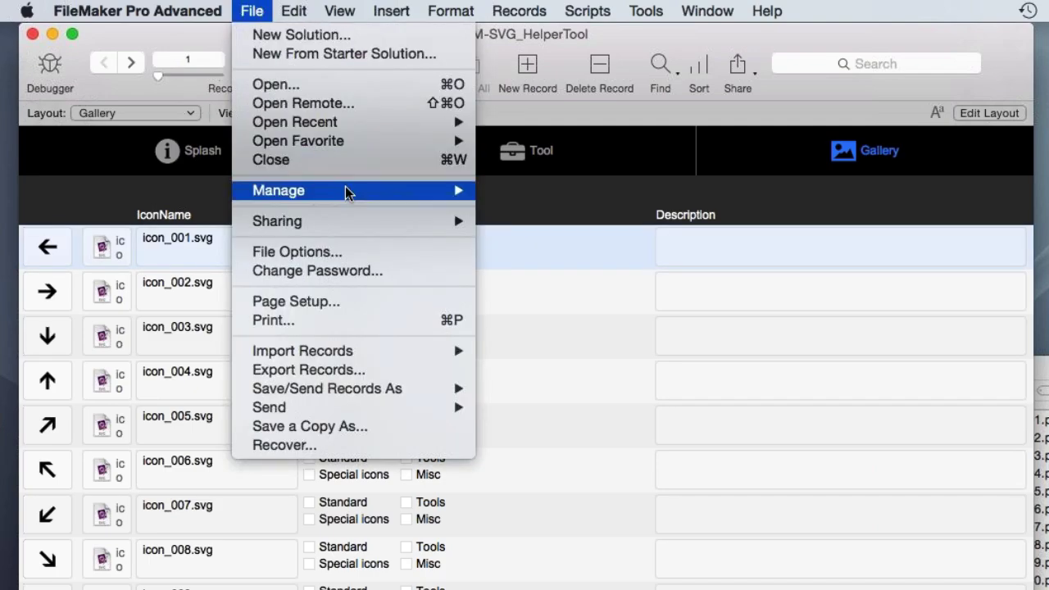
pyautogui.moveTo(350, 191)
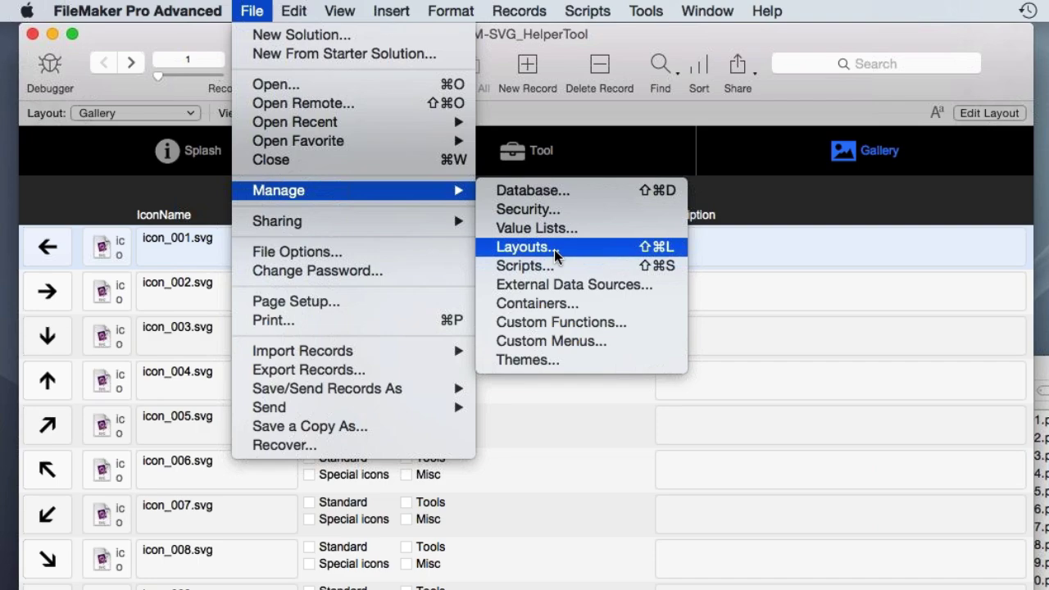
pyautogui.click(555, 229)
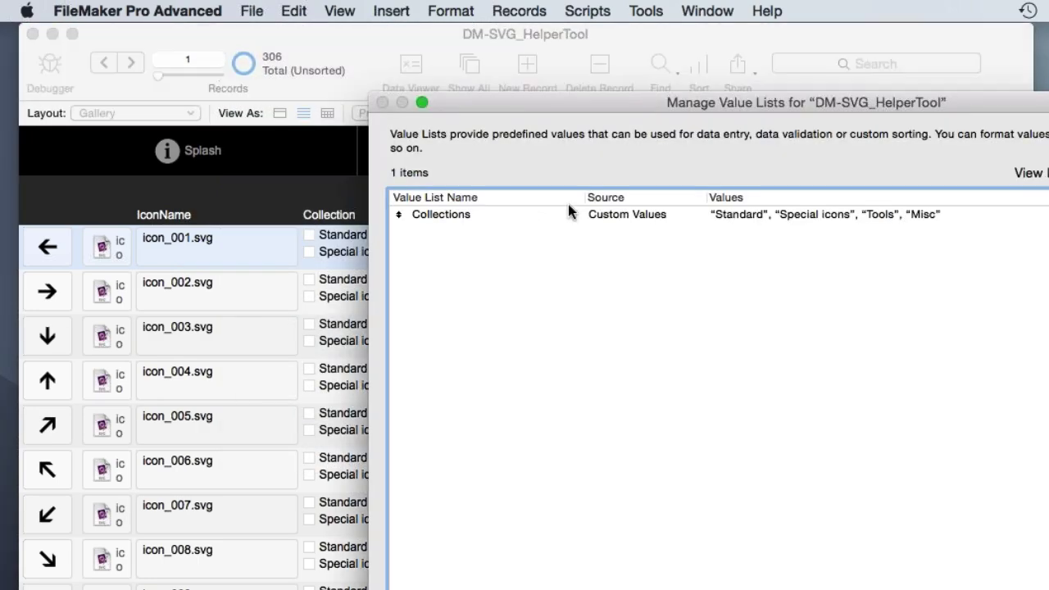
pyautogui.doubleClick(570, 212)
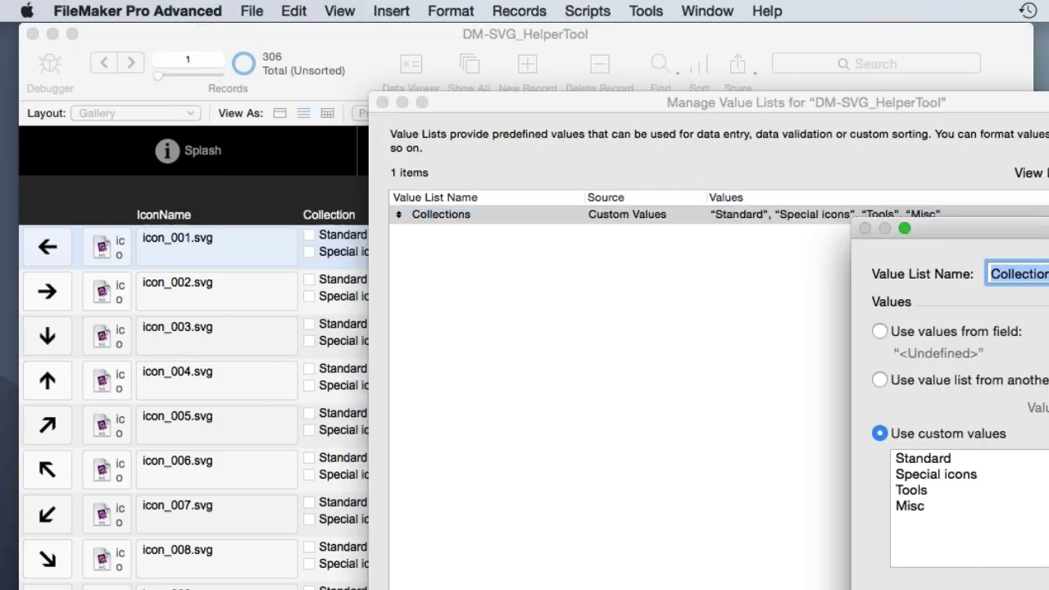
pyautogui.press('Return')
pyautogui.press('Return')
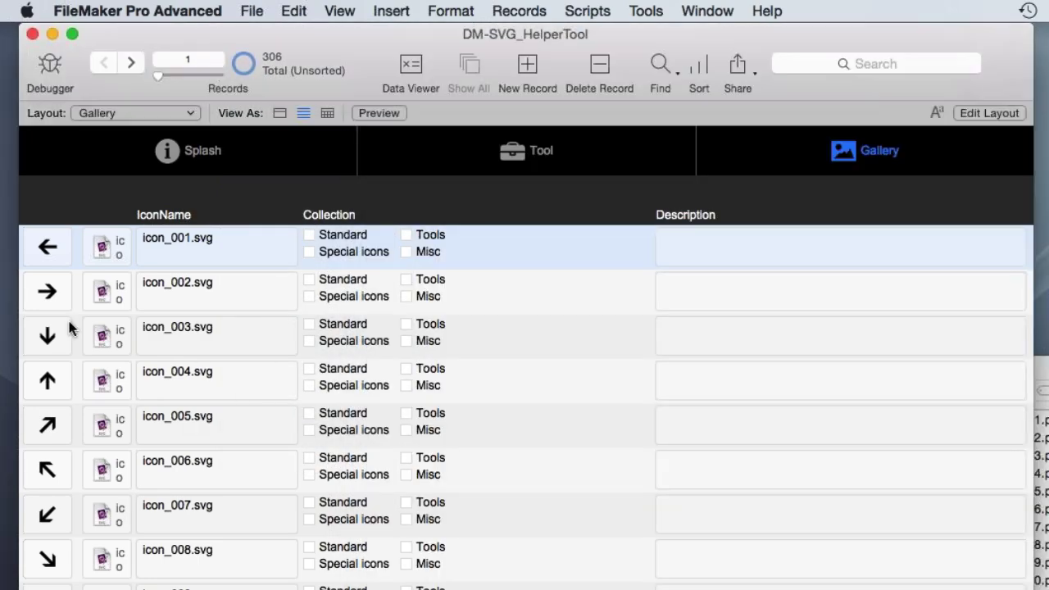
# Back in the gallery records, add icon_014 and icon_019 to the Standard collection
pyautogui.click(338, 236)
pyautogui.click(337, 325)
pyautogui.scroll(-5, 343, 466)
pyautogui.click(340, 447)
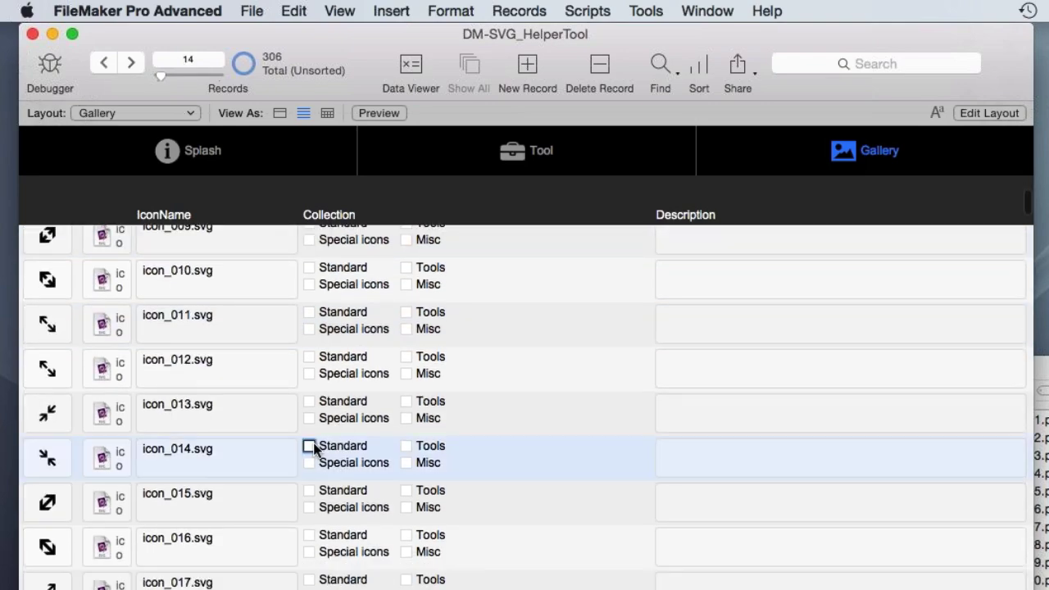
pyautogui.scroll(-4, 317, 487)
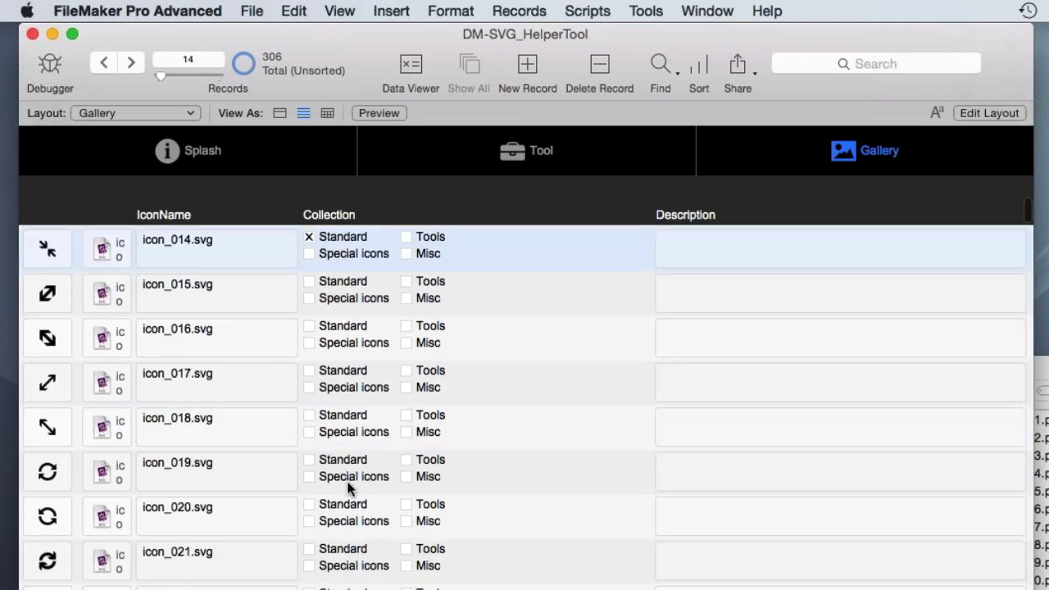
pyautogui.click(310, 427)
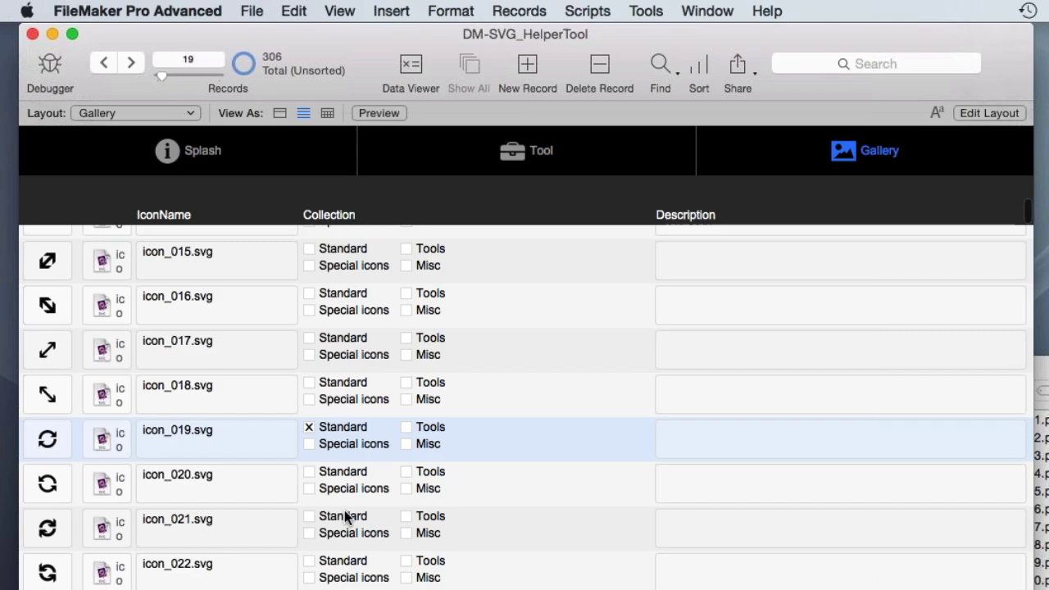
# Tag icon_021 as a Special icon
pyautogui.scroll(-1, 335, 512)
pyautogui.scroll(-1, 332, 509)
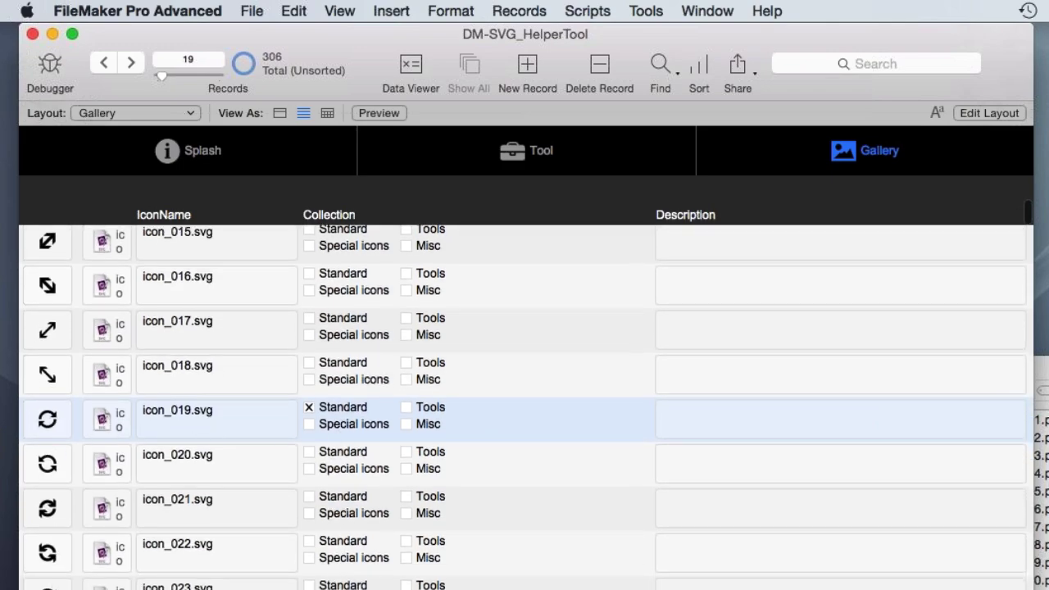
pyautogui.scroll(-2, 54, 553)
pyautogui.scroll(-3, 525, 407)
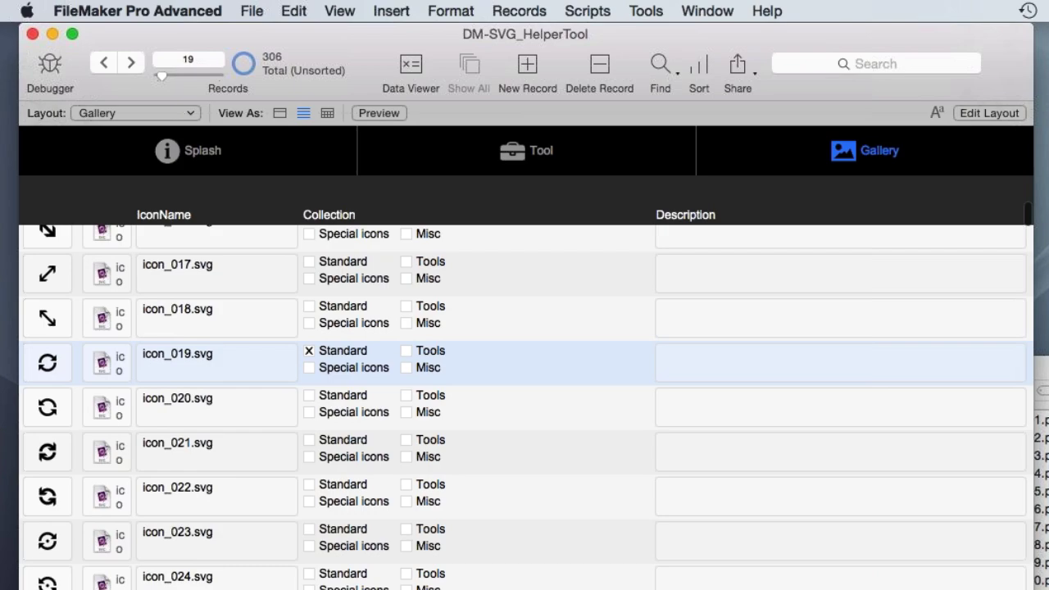
pyautogui.scroll(-1, 49, 573)
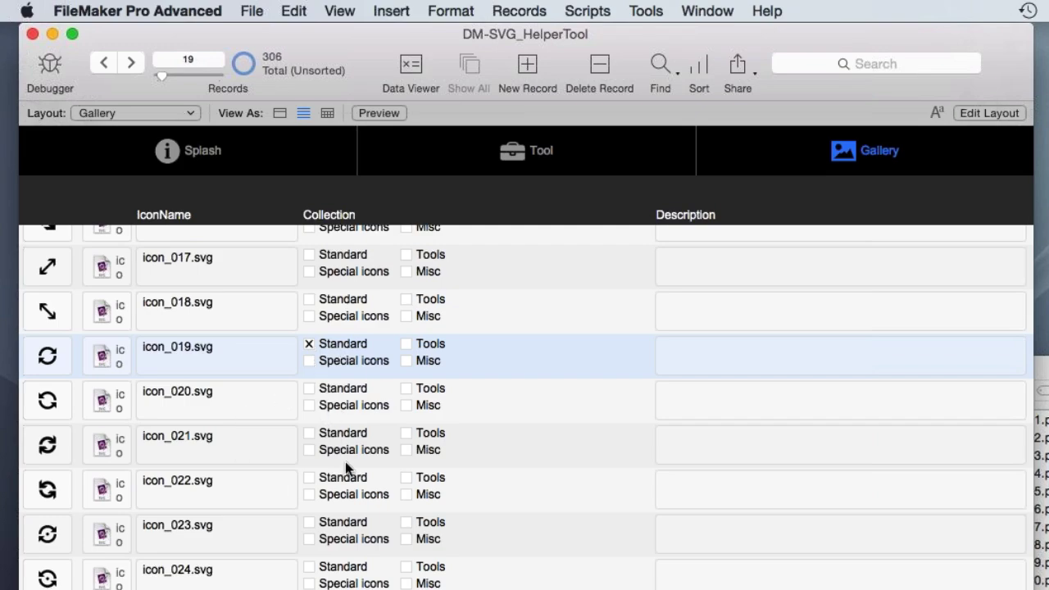
pyautogui.click(306, 447)
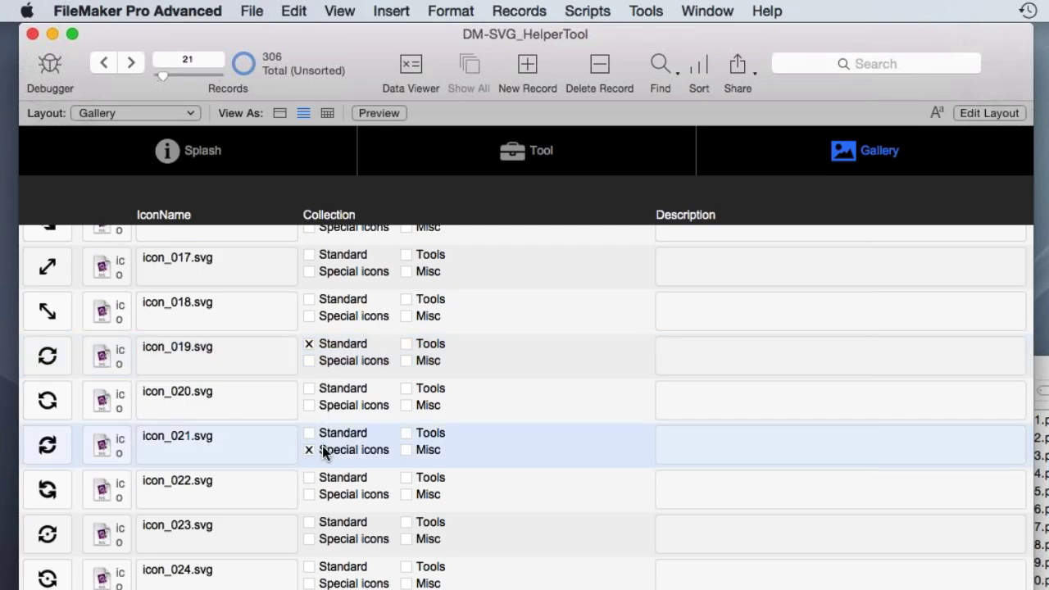
# Add icon_034, icon_074, icon_073 and icon_081 to Standard, then start a blank find request
pyautogui.scroll(-10, 328, 447)
pyautogui.click(311, 501)
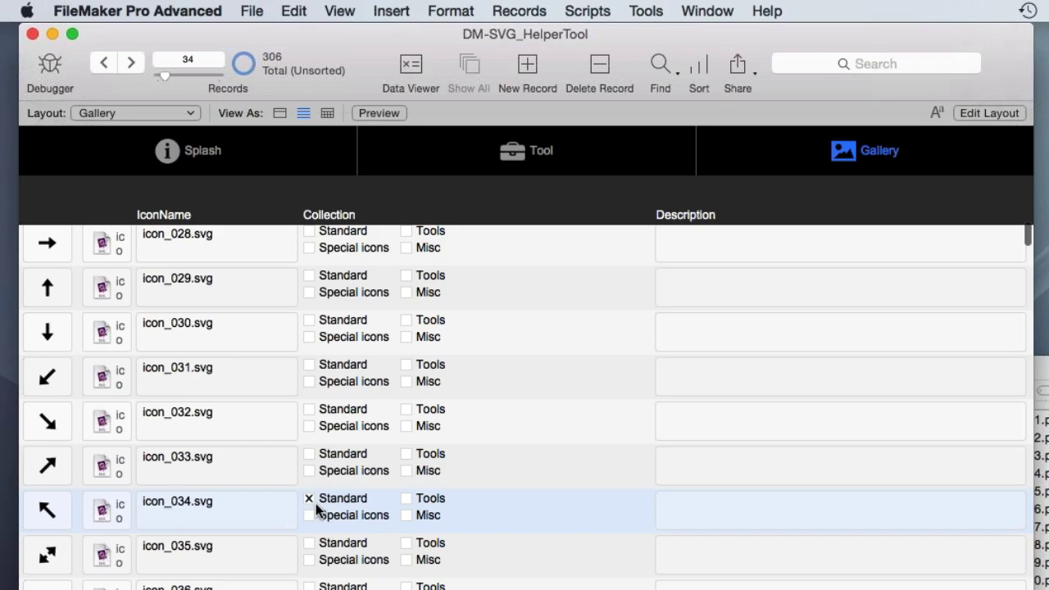
pyautogui.scroll(-12, 320, 525)
pyautogui.scroll(-20, 327, 557)
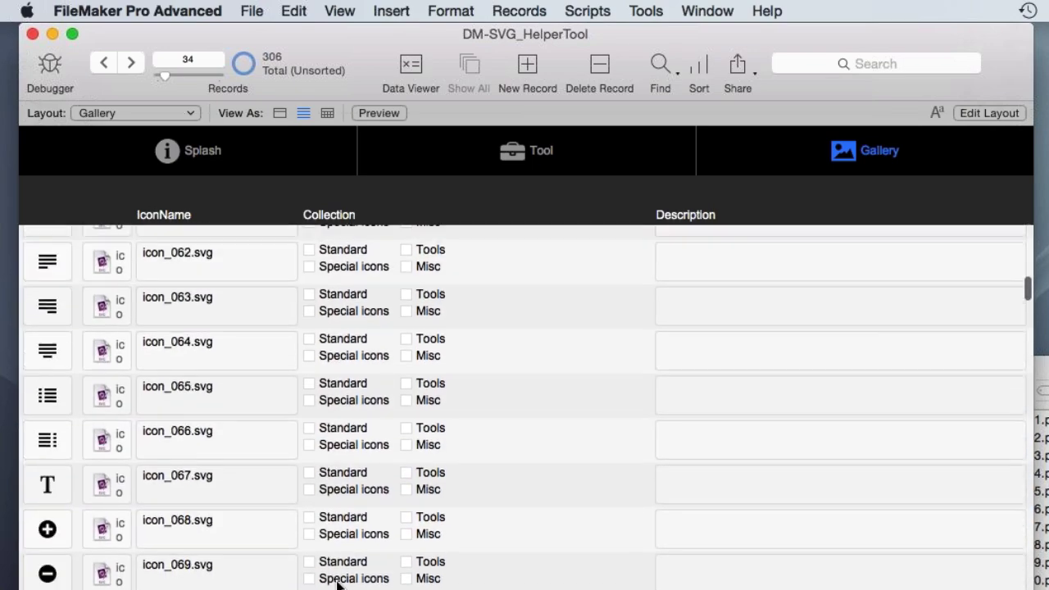
pyautogui.click(310, 475)
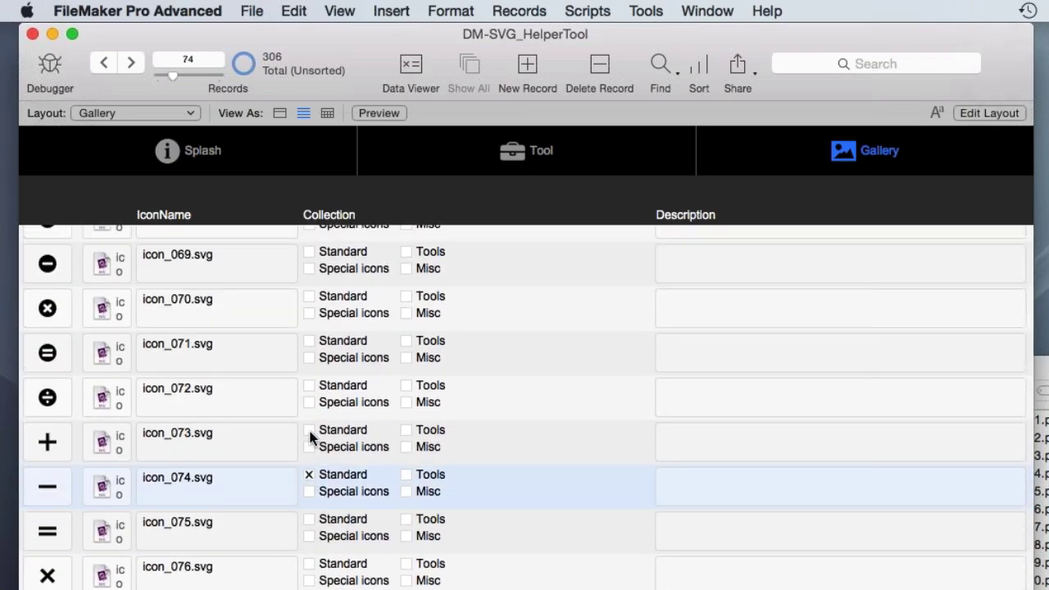
pyautogui.click(309, 431)
pyautogui.scroll(-5, 311, 564)
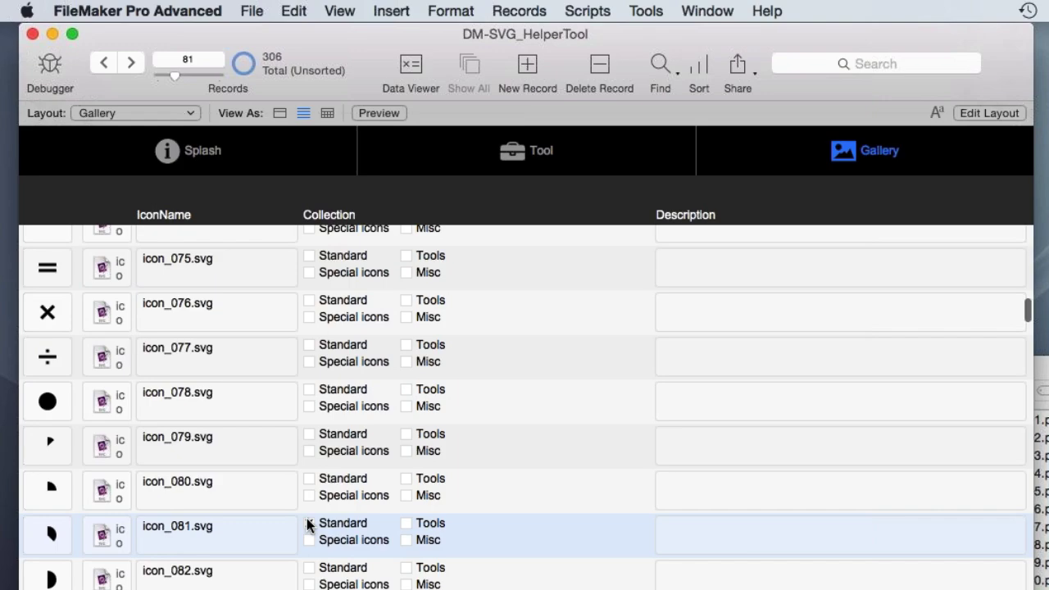
pyautogui.click(308, 522)
pyautogui.press('super+f')
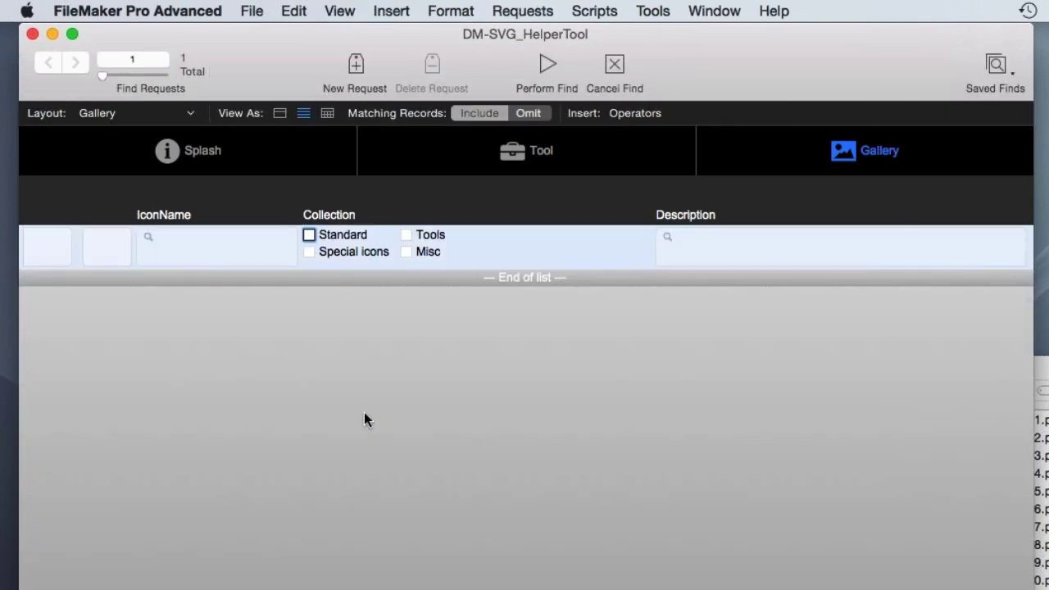
# Find every icon whose collection is ticked Standard
pyautogui.click(308, 235)
pyautogui.press('Return')
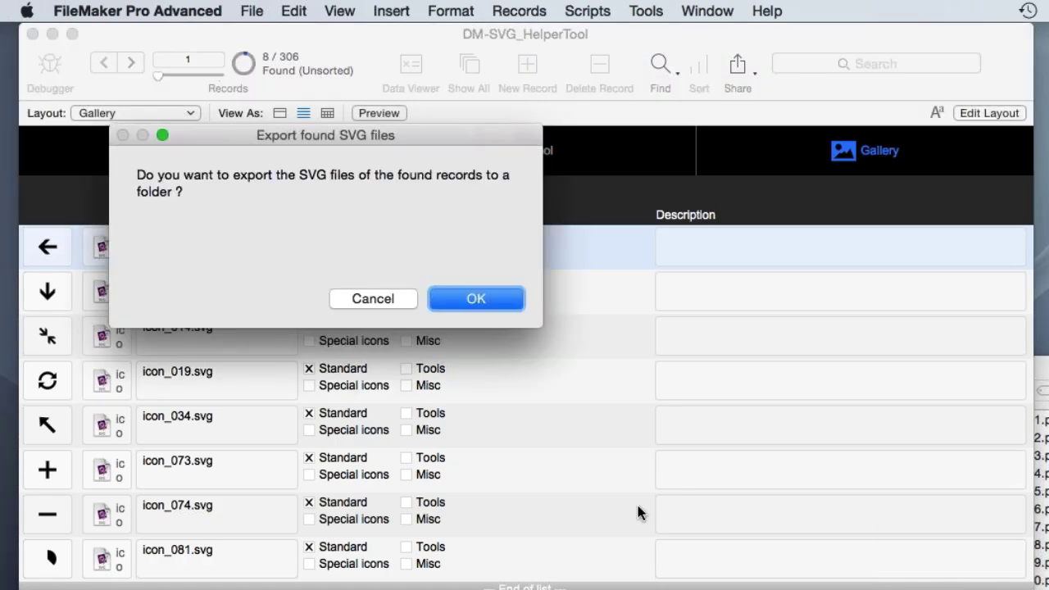
# Export the found SVG files into a new Icon Standard folder inside DM - SVG Helper Tool
pyautogui.click(482, 297)
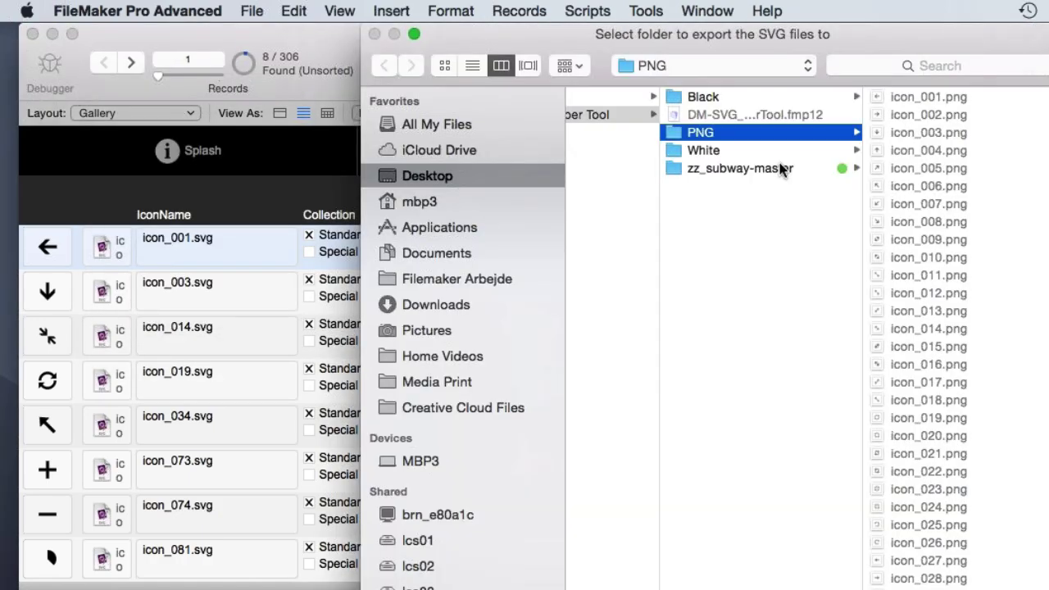
pyautogui.click(604, 114)
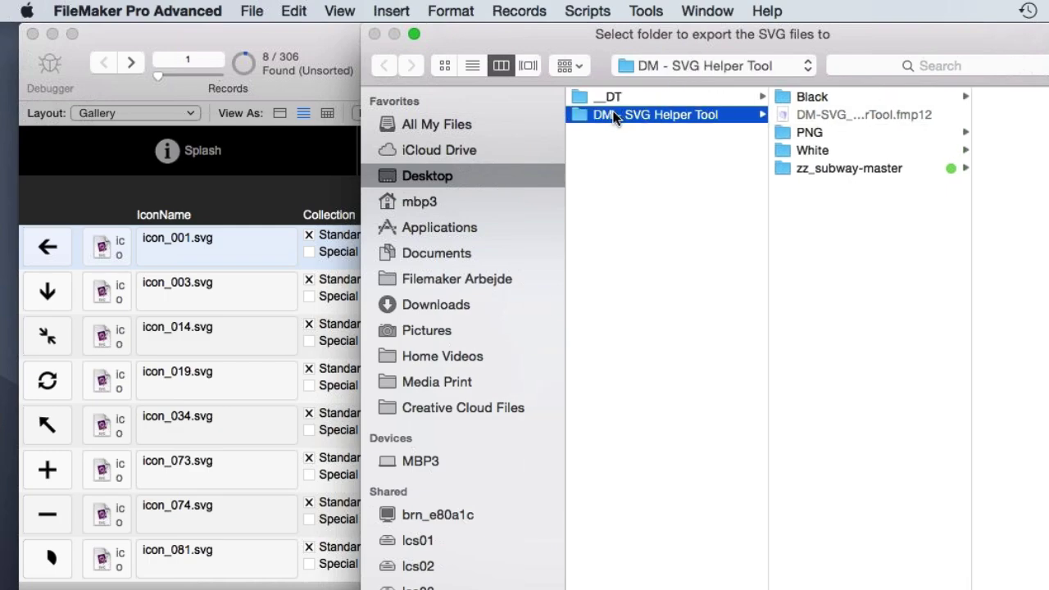
pyautogui.press('shift+super+n')
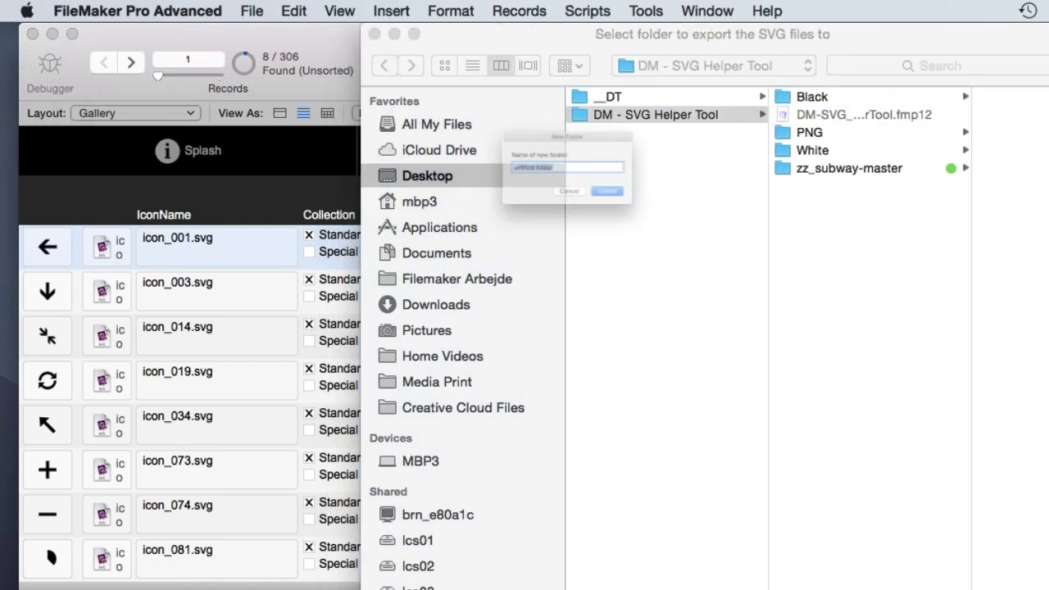
pyautogui.write('Standar')
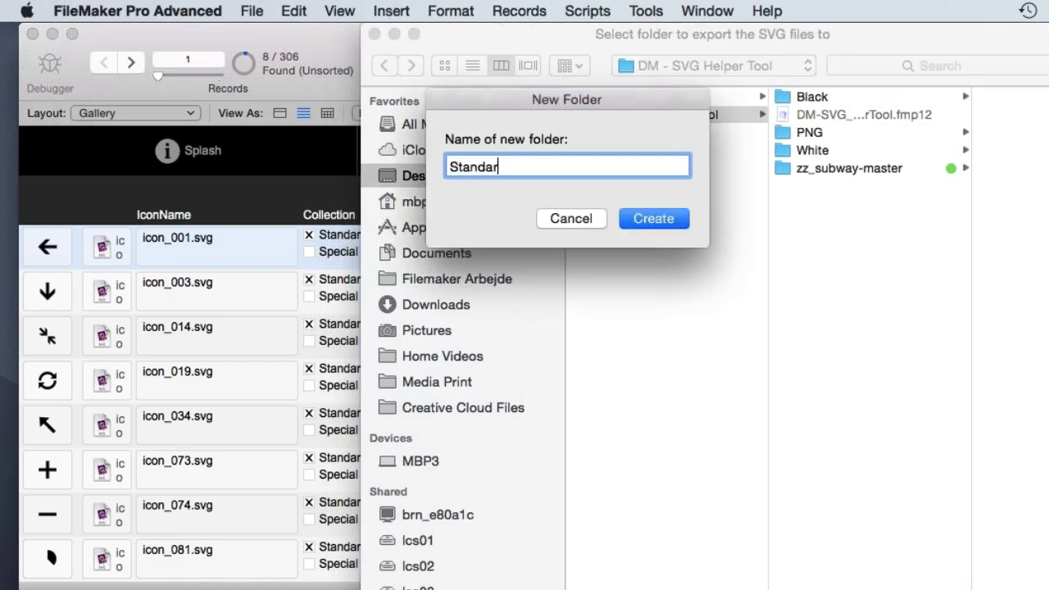
pyautogui.write('Icon')
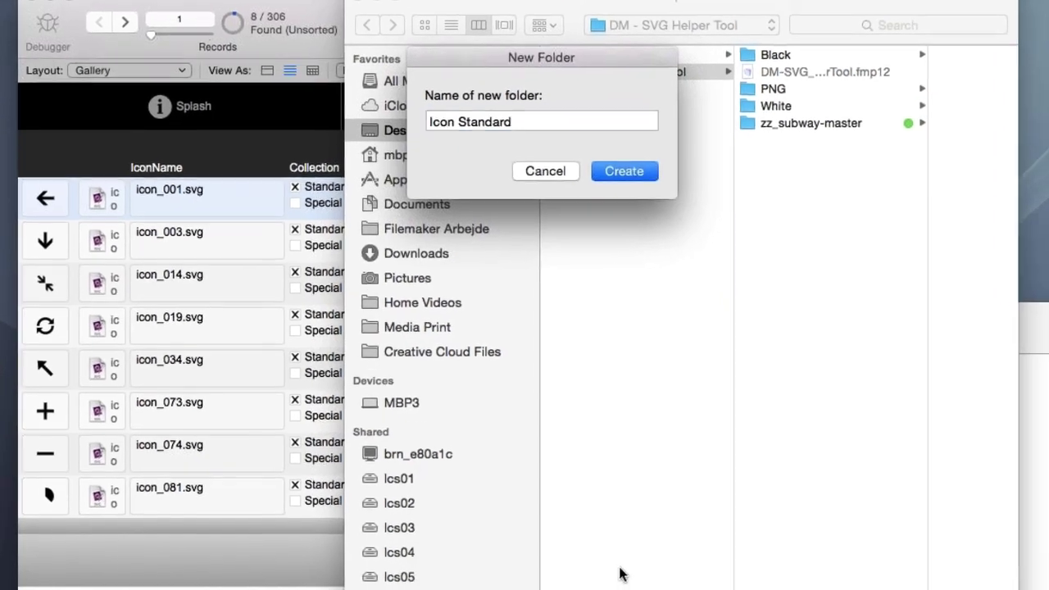
pyautogui.press('Return')
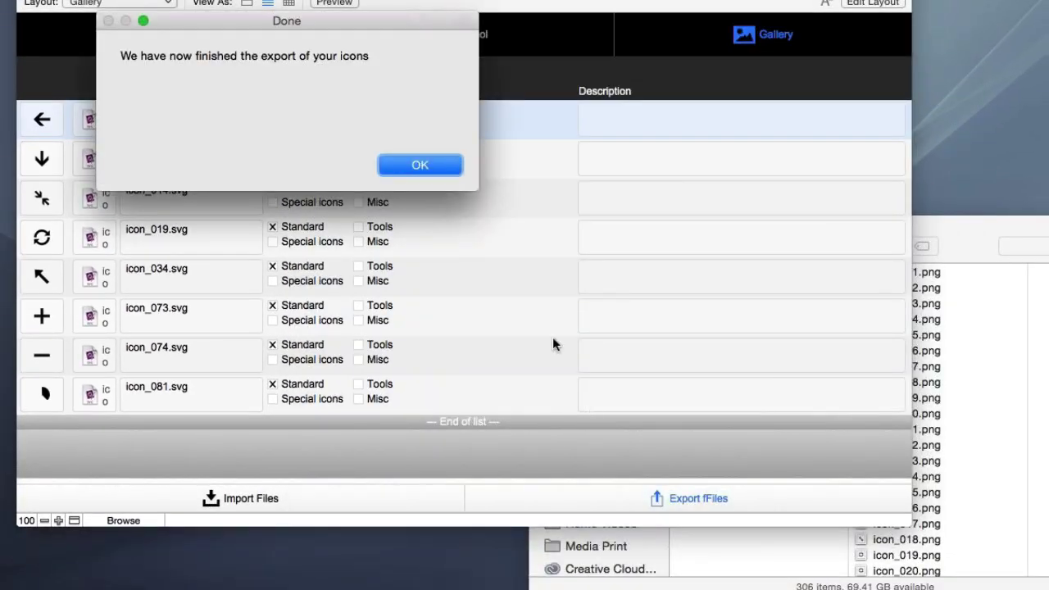
pyautogui.click(418, 163)
# Check the exported SVG files, starting with icon_001.svg, in the Icon Standard folder in Finder
pyautogui.click(971, 239)
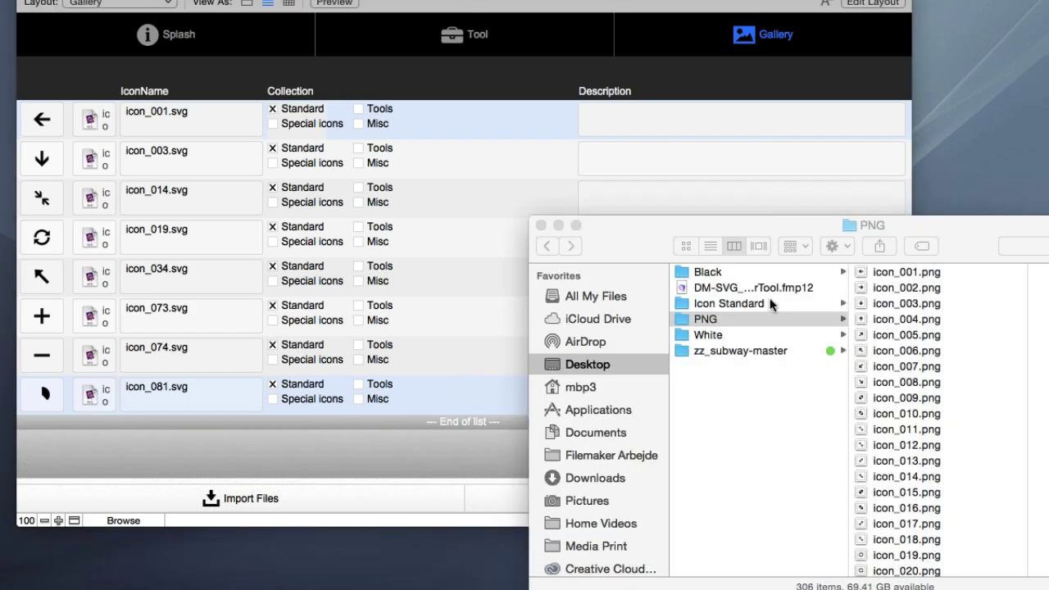
pyautogui.click(770, 304)
pyautogui.click(931, 273)
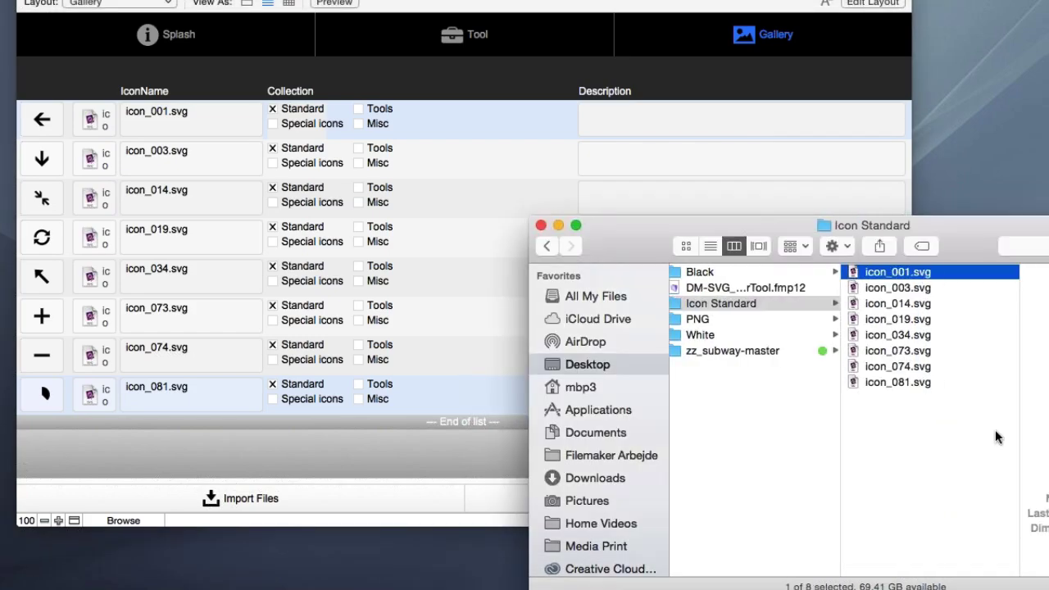
pyautogui.press('Down')
pyautogui.press('Down')
pyautogui.press('Down')
pyautogui.press('Down')
pyautogui.press('Down')
pyautogui.press('Down')
pyautogui.press('Down')
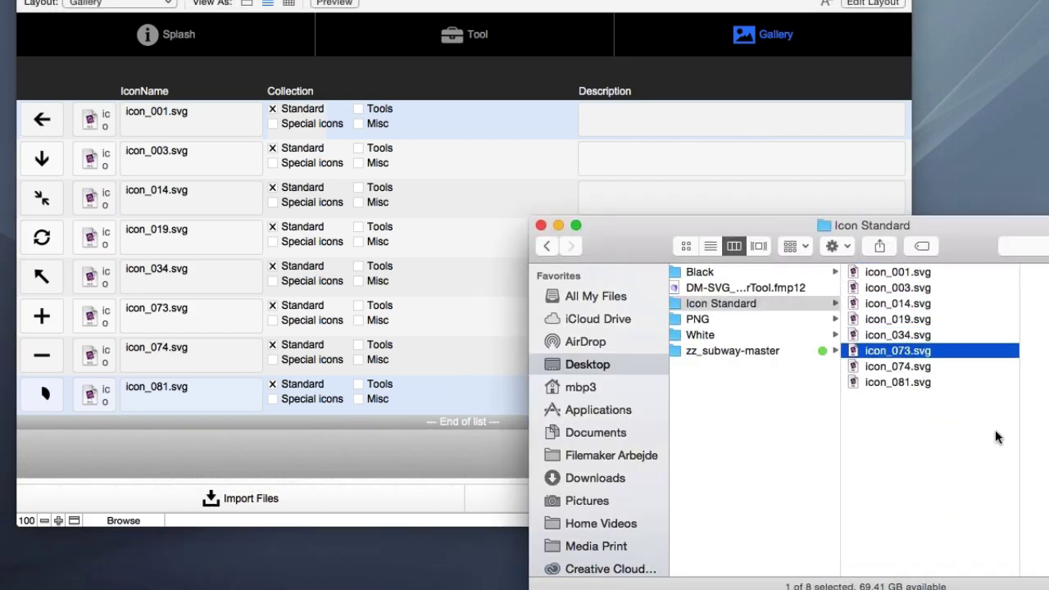
pyautogui.press('Left')
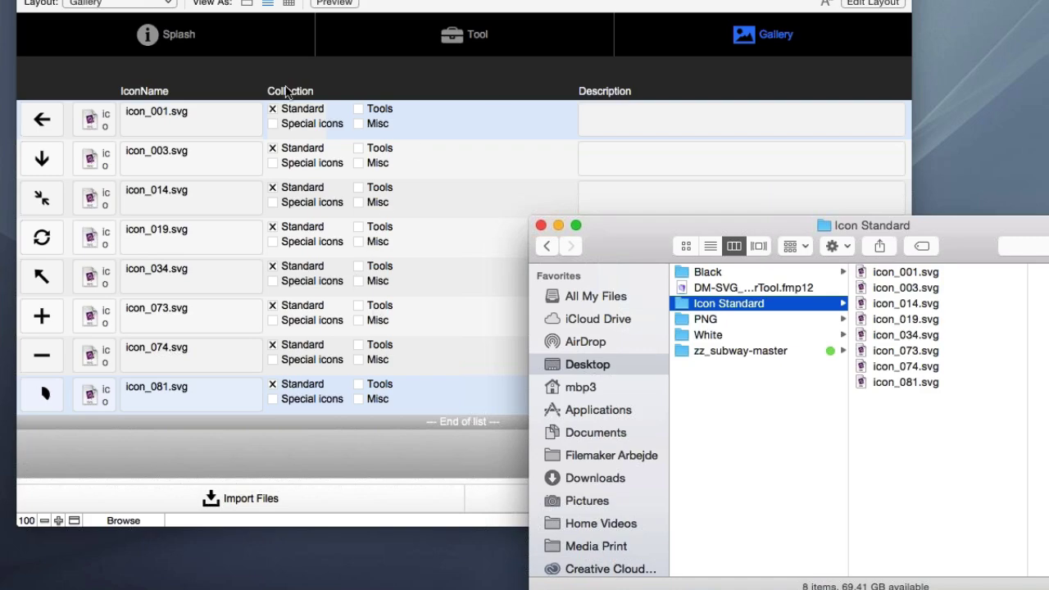
# Rename icon_001.svg to Arrow_Left
pyautogui.click(204, 116)
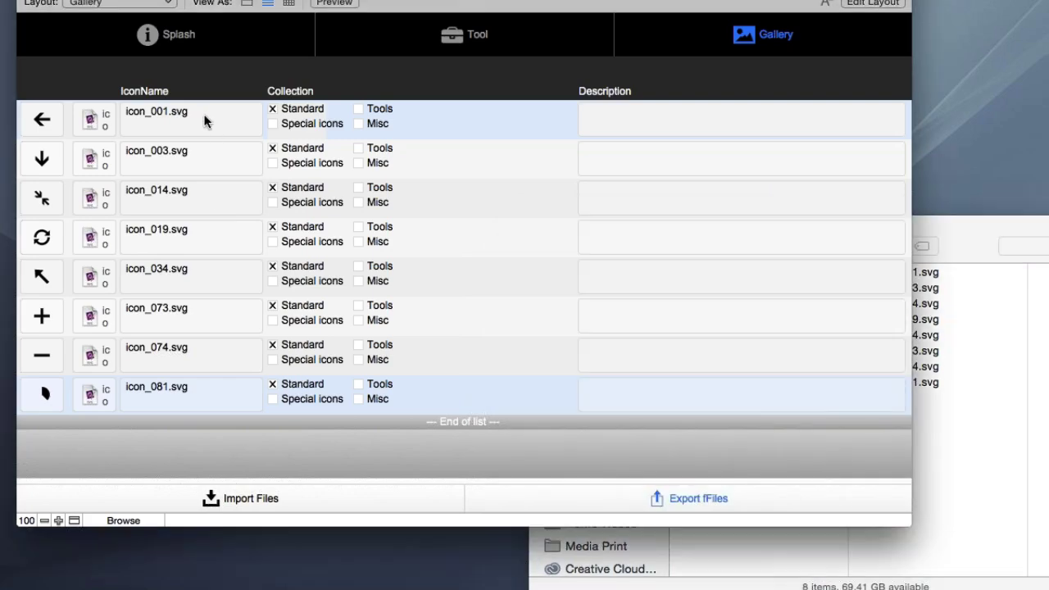
pyautogui.click(203, 113)
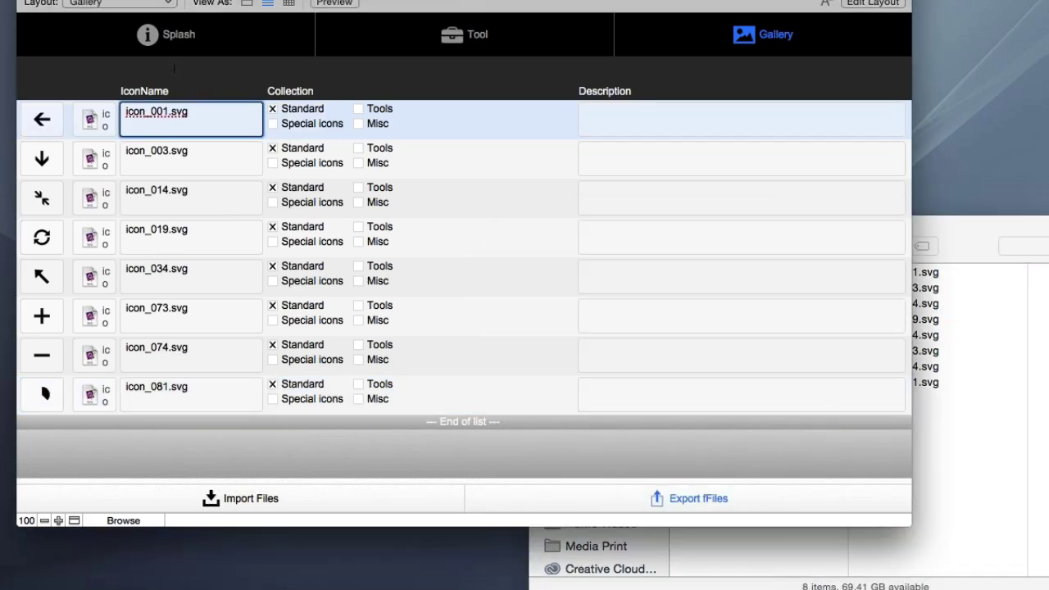
pyautogui.press('super+a')
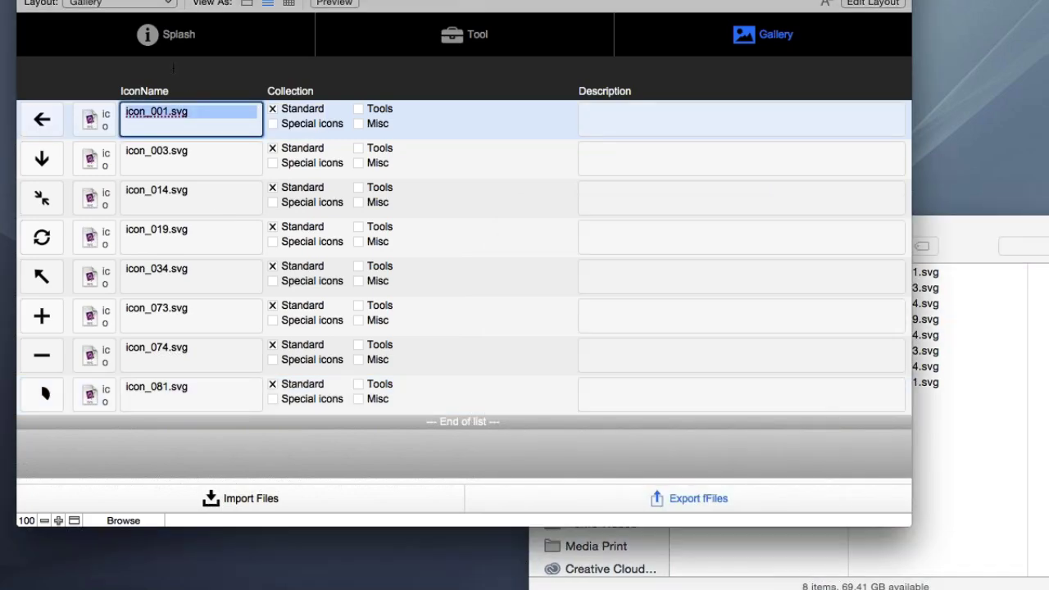
pyautogui.write('Arrow_Lef')
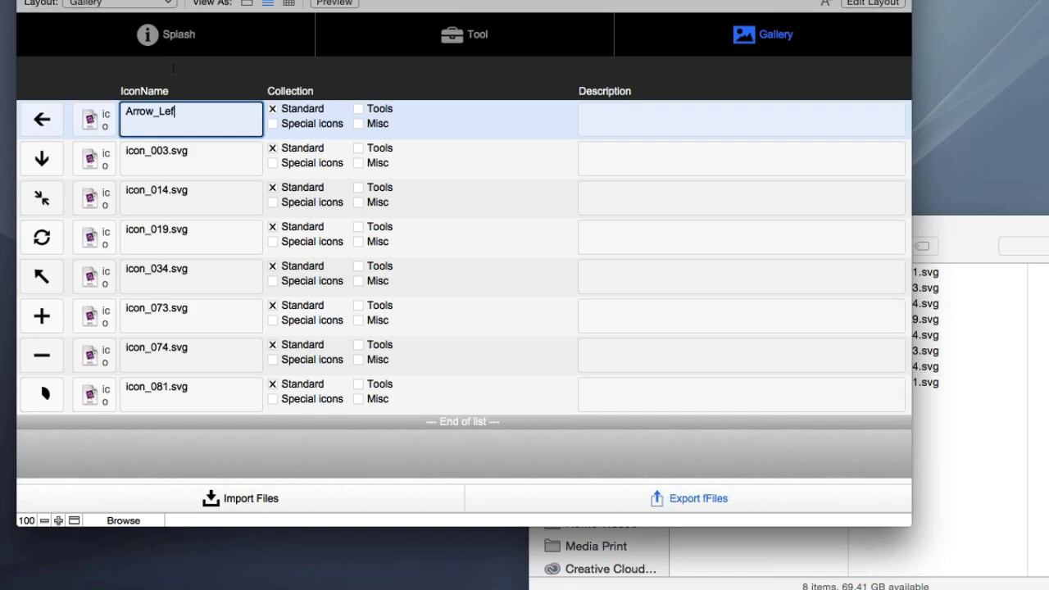
pyautogui.write('te')
pyautogui.press('BackSpace')
pyautogui.press('Tab')
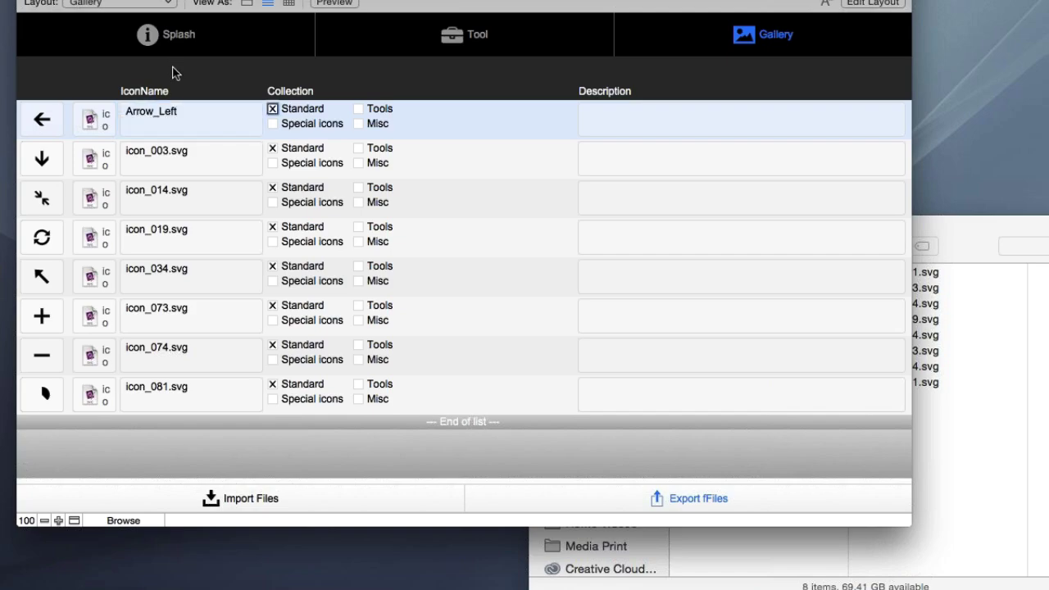
# Rename icon_003.svg to Arrow_down
pyautogui.click(221, 167)
pyautogui.press('super+a')
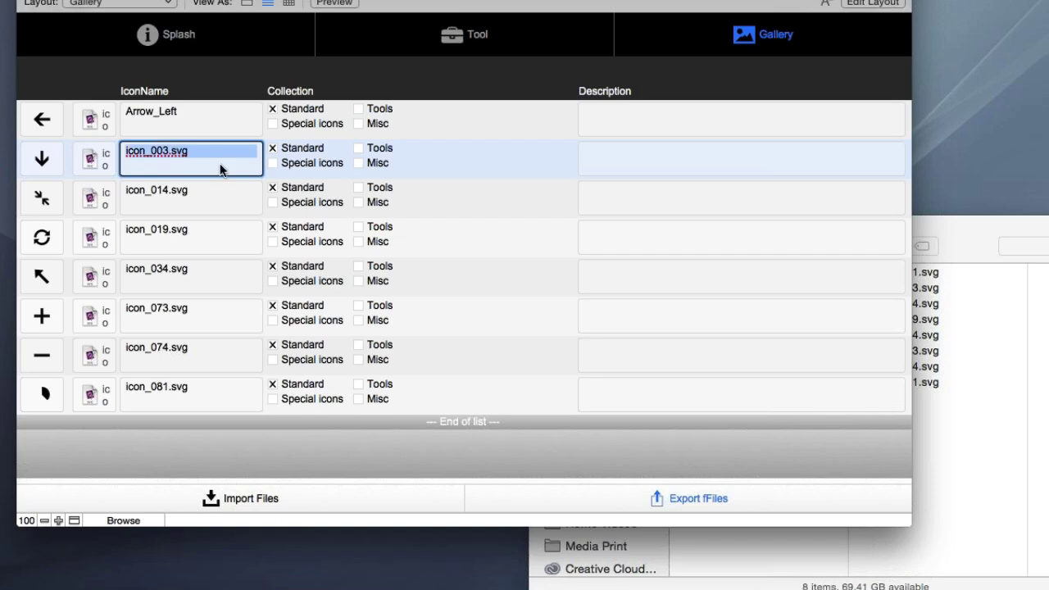
pyautogui.write('Arrow_')
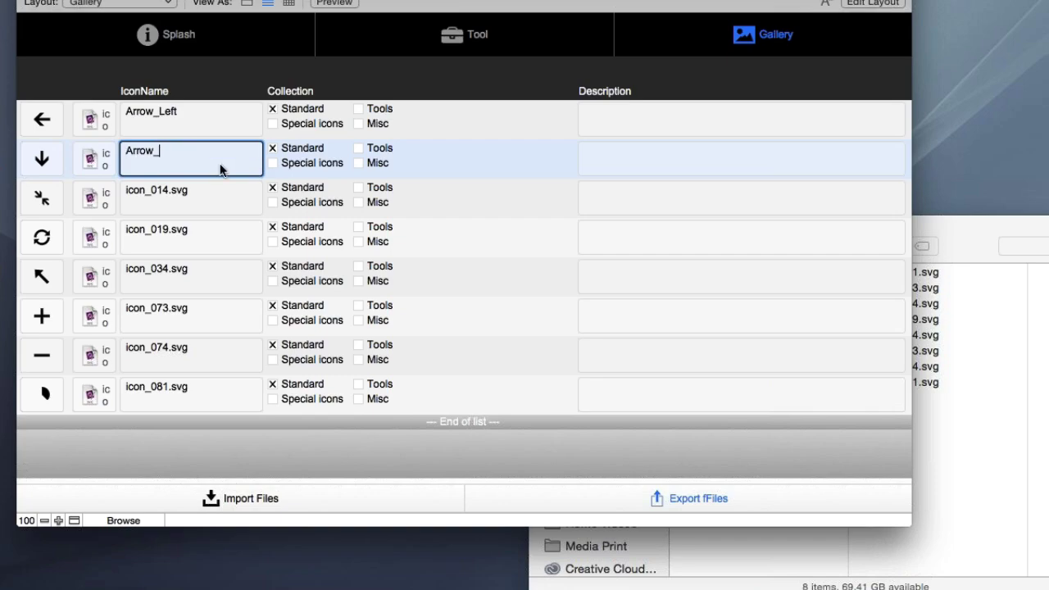
pyautogui.write('down')
pyautogui.click(219, 89)
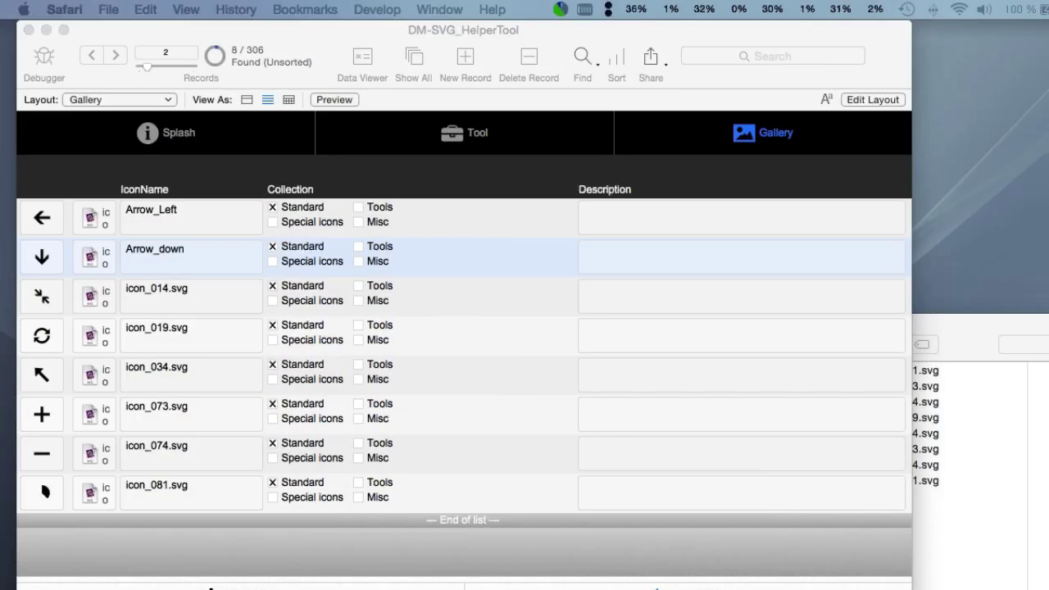
pyautogui.press('super+Tab')
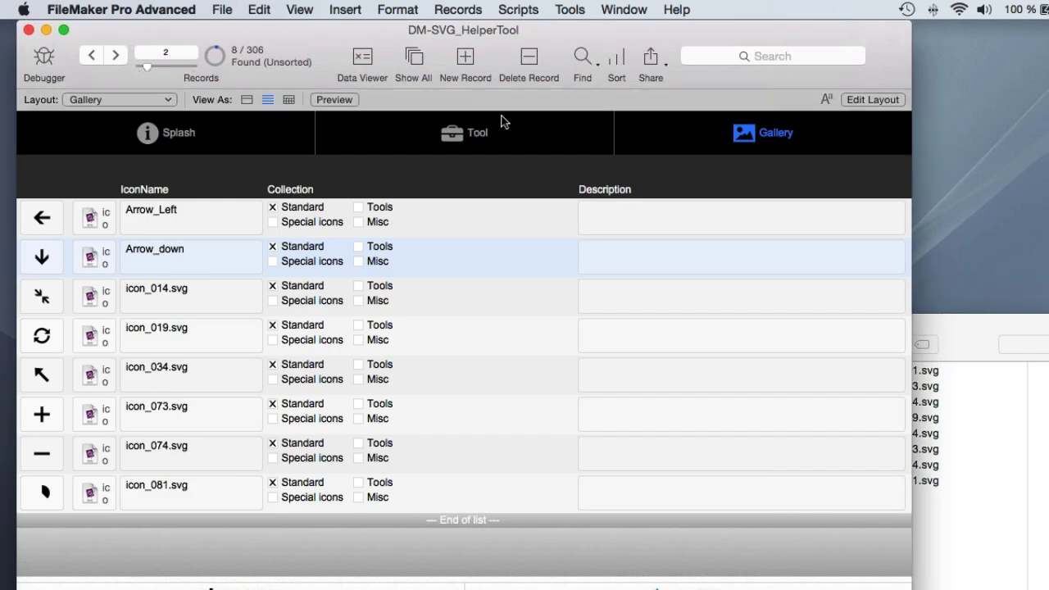
# Go to the Tool page showing SVG conversion, Test Button and Export Icon Package options
pyautogui.click(478, 135)
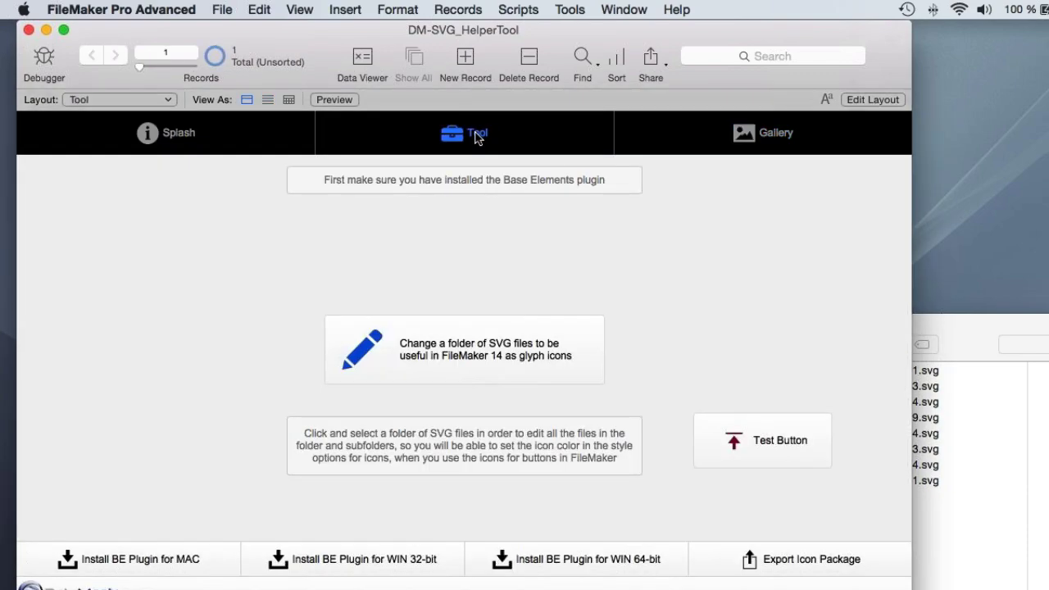